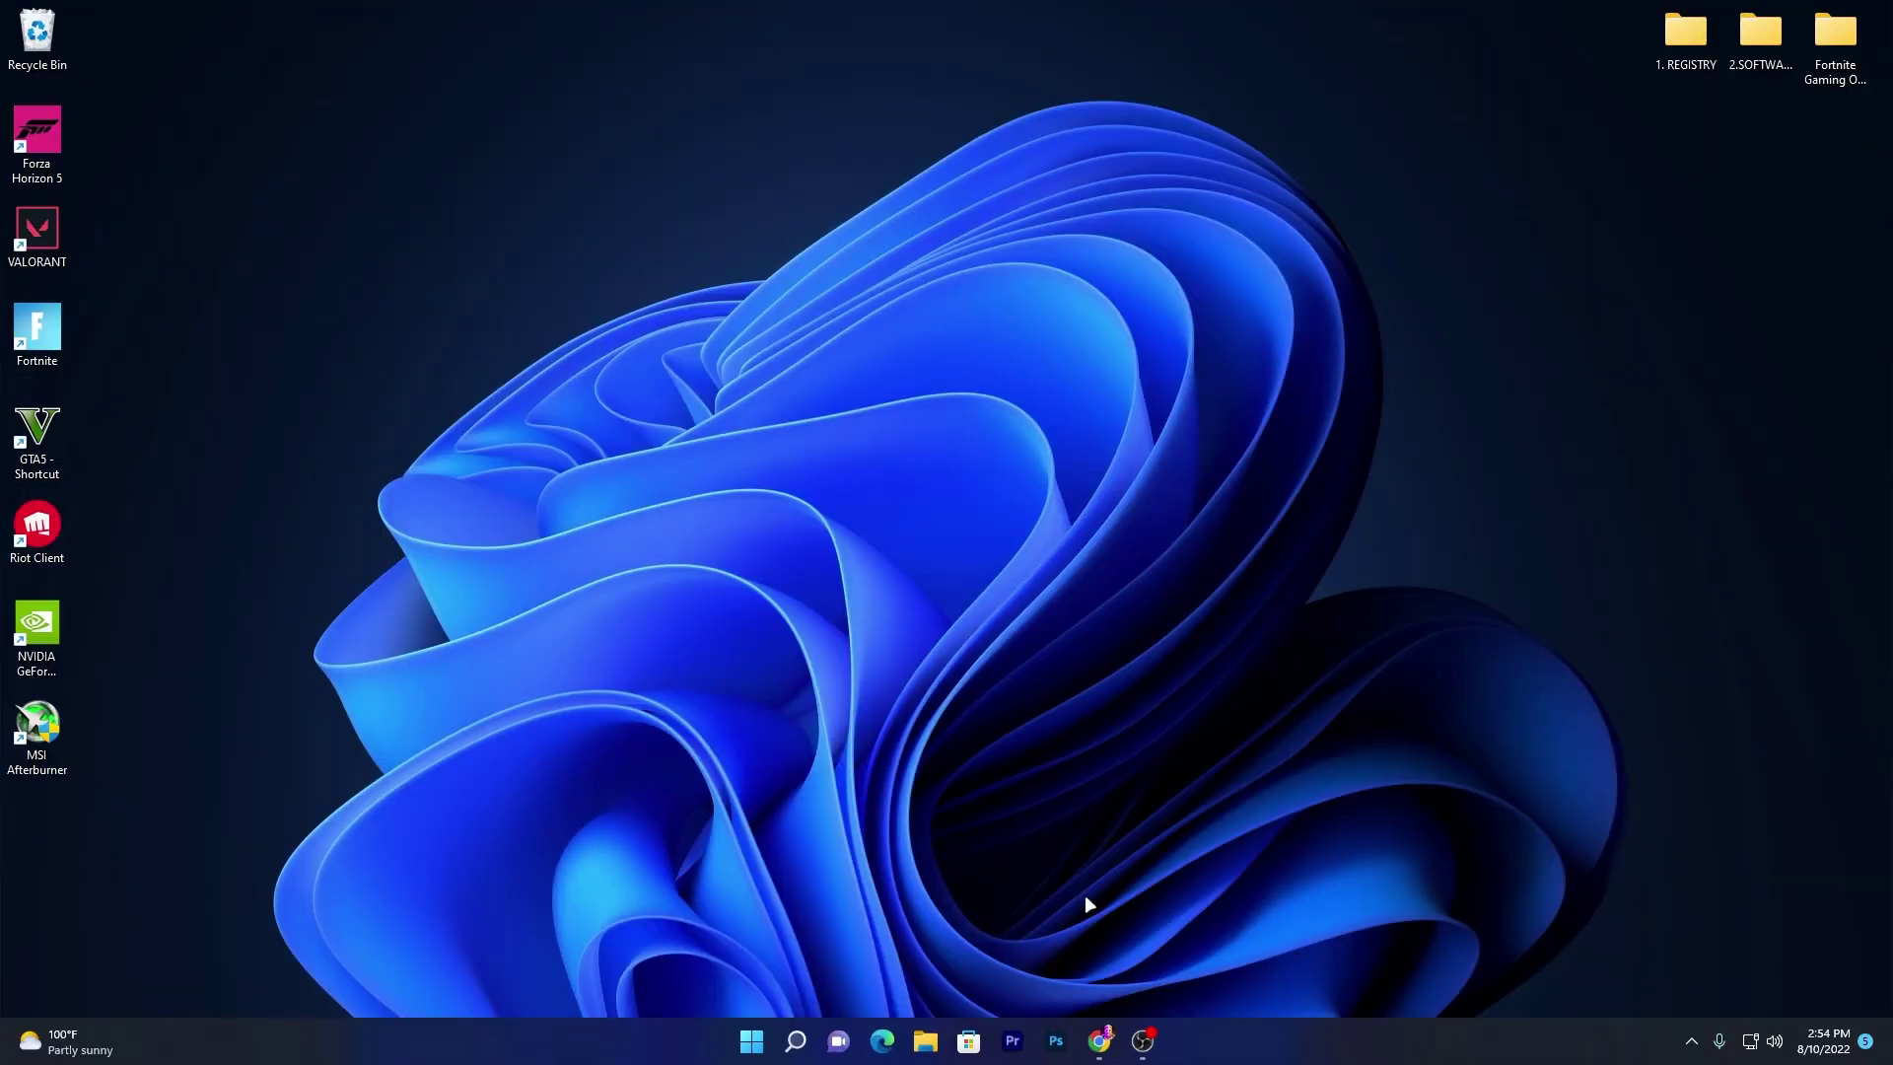
Move the Run dialog to the centre of the screen.
left_click_drag(155, 814, 683, 658)
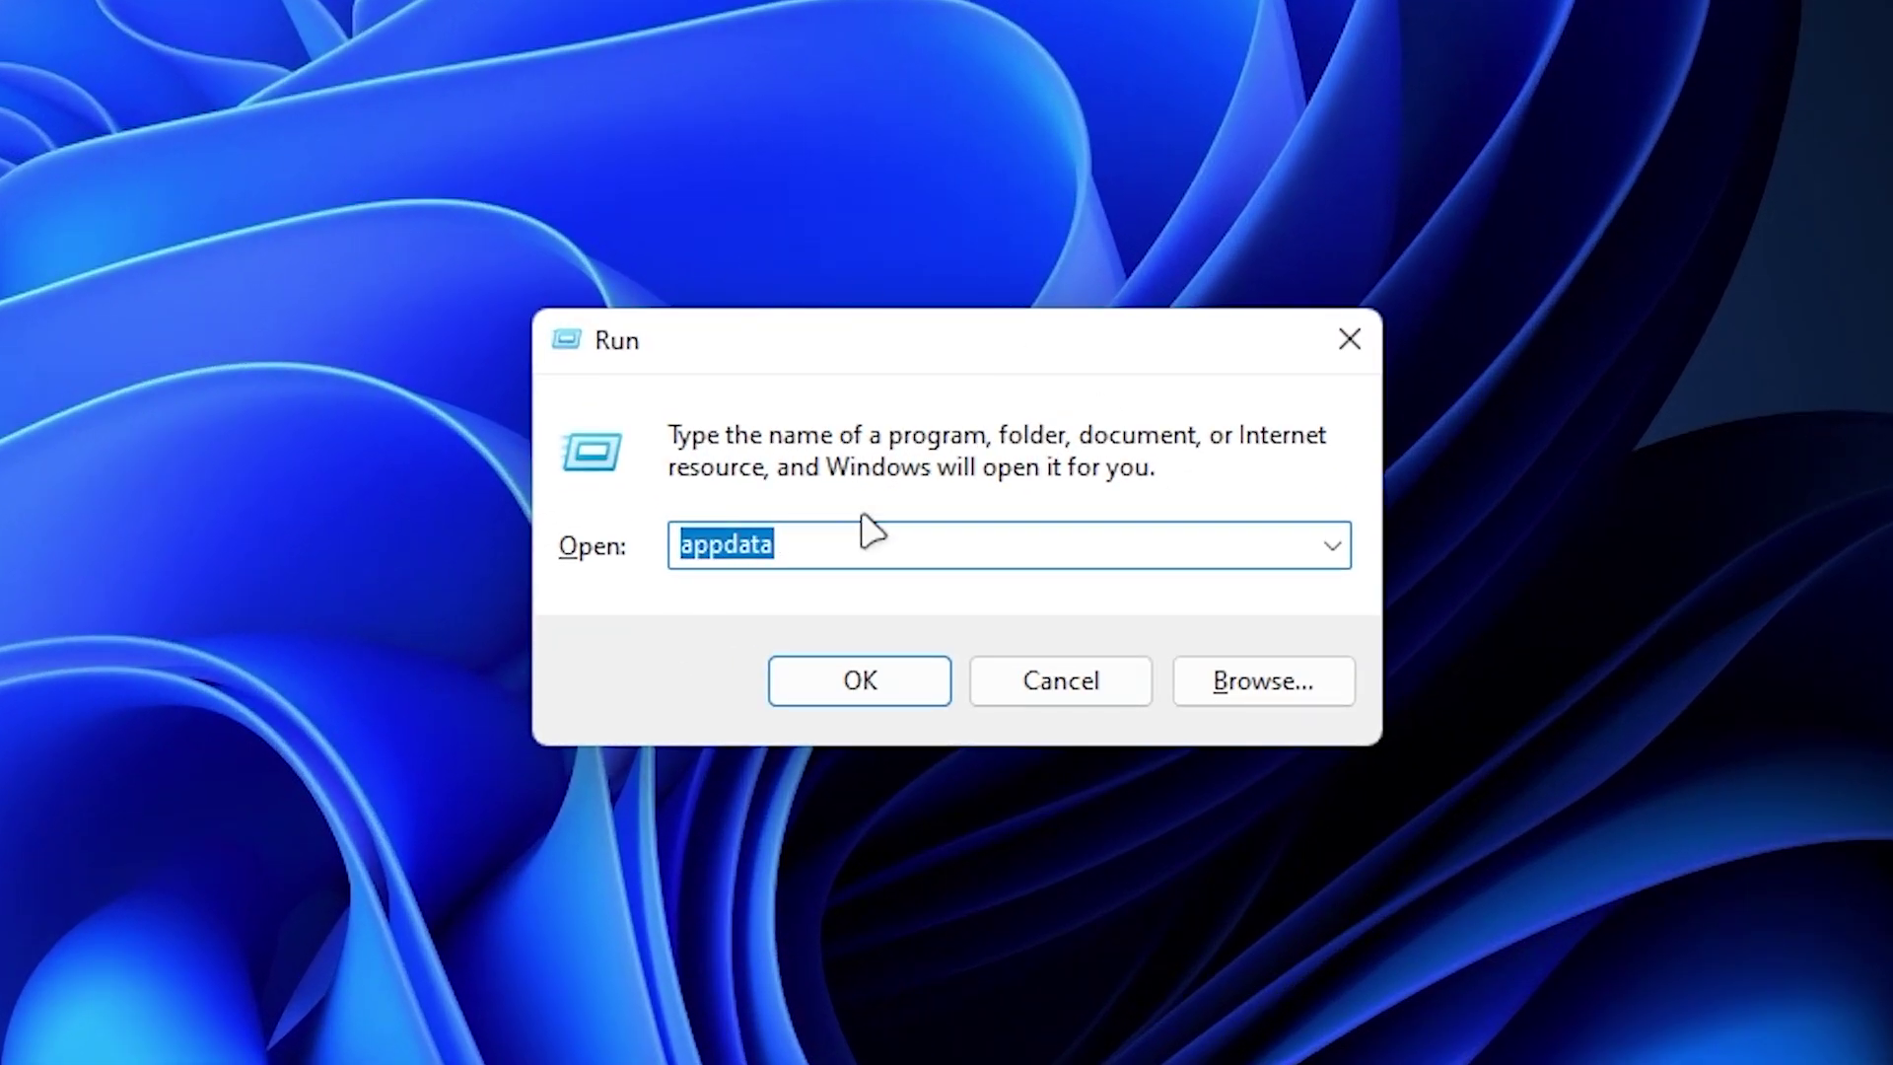
Launch the Local Group Policy Editor by running gpedit.msc and bring it into full view.
type("G")
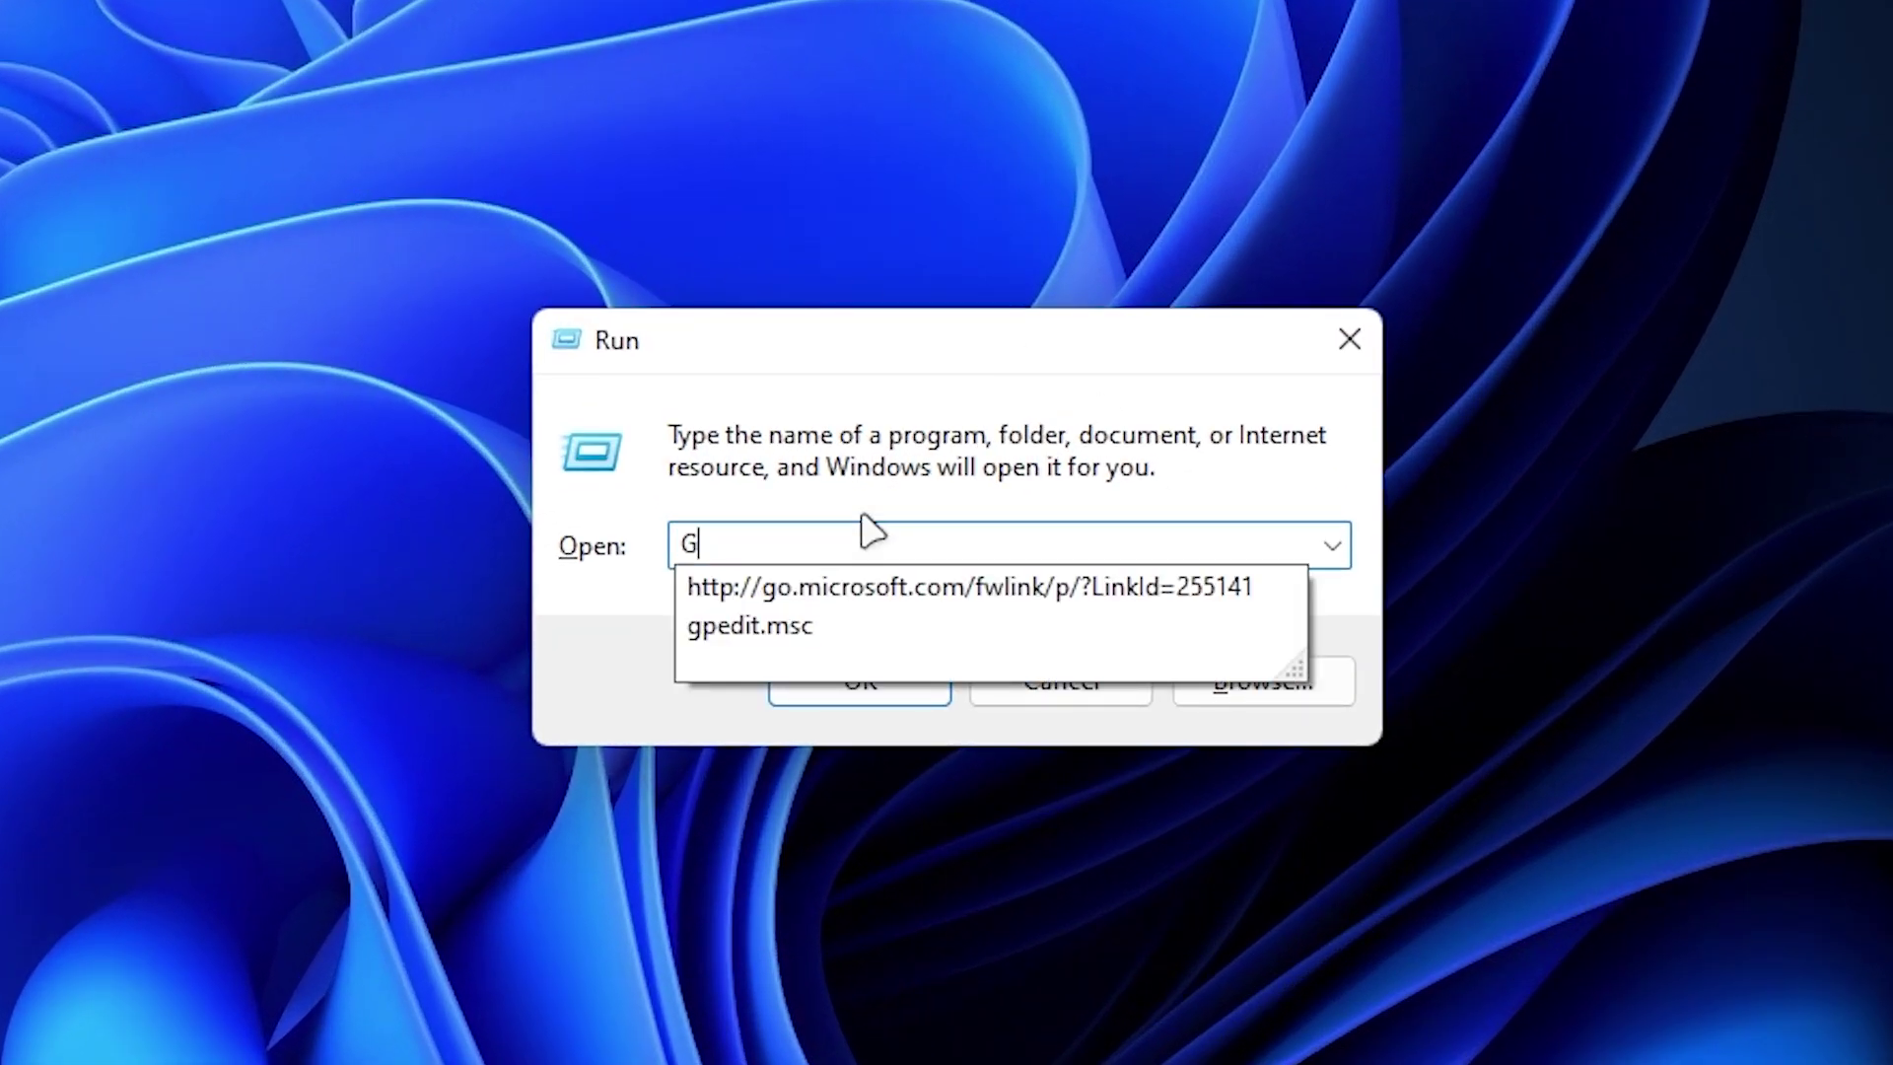
type("P")
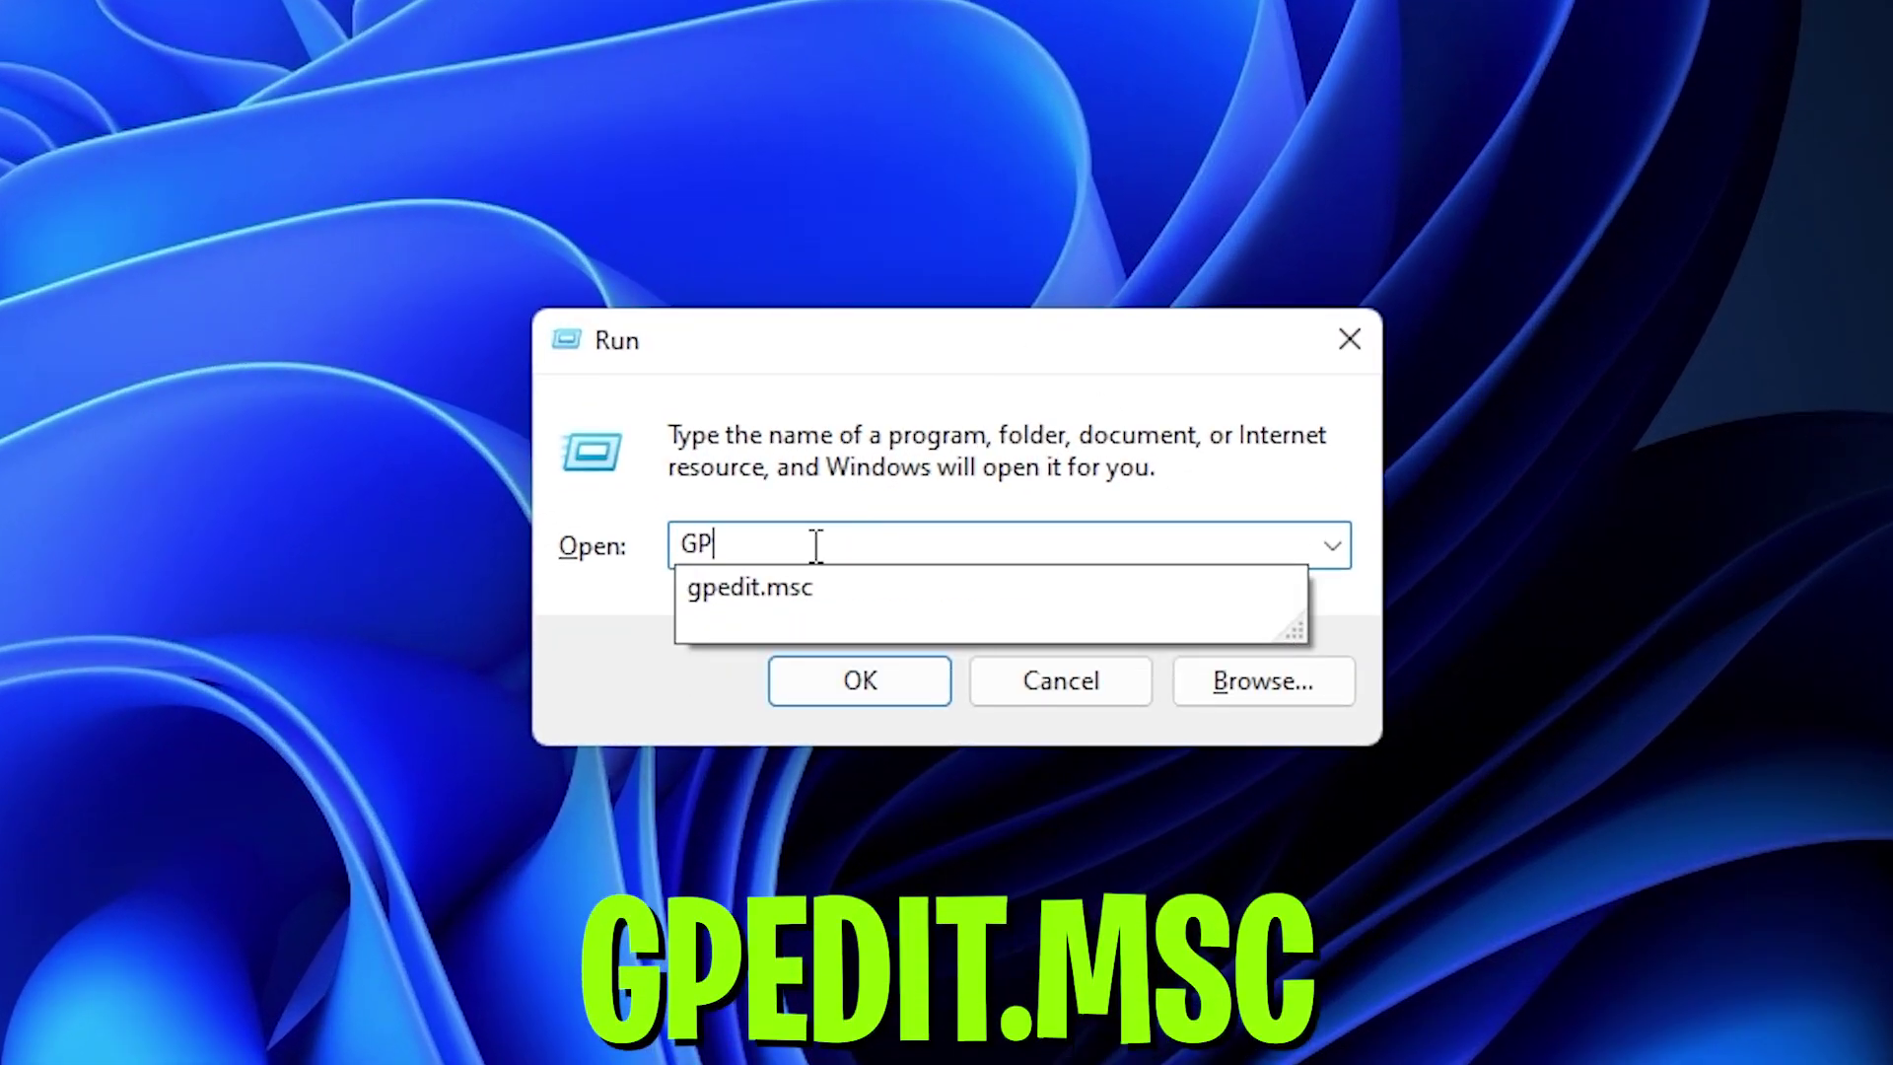
left_click(782, 590)
left_click(884, 549)
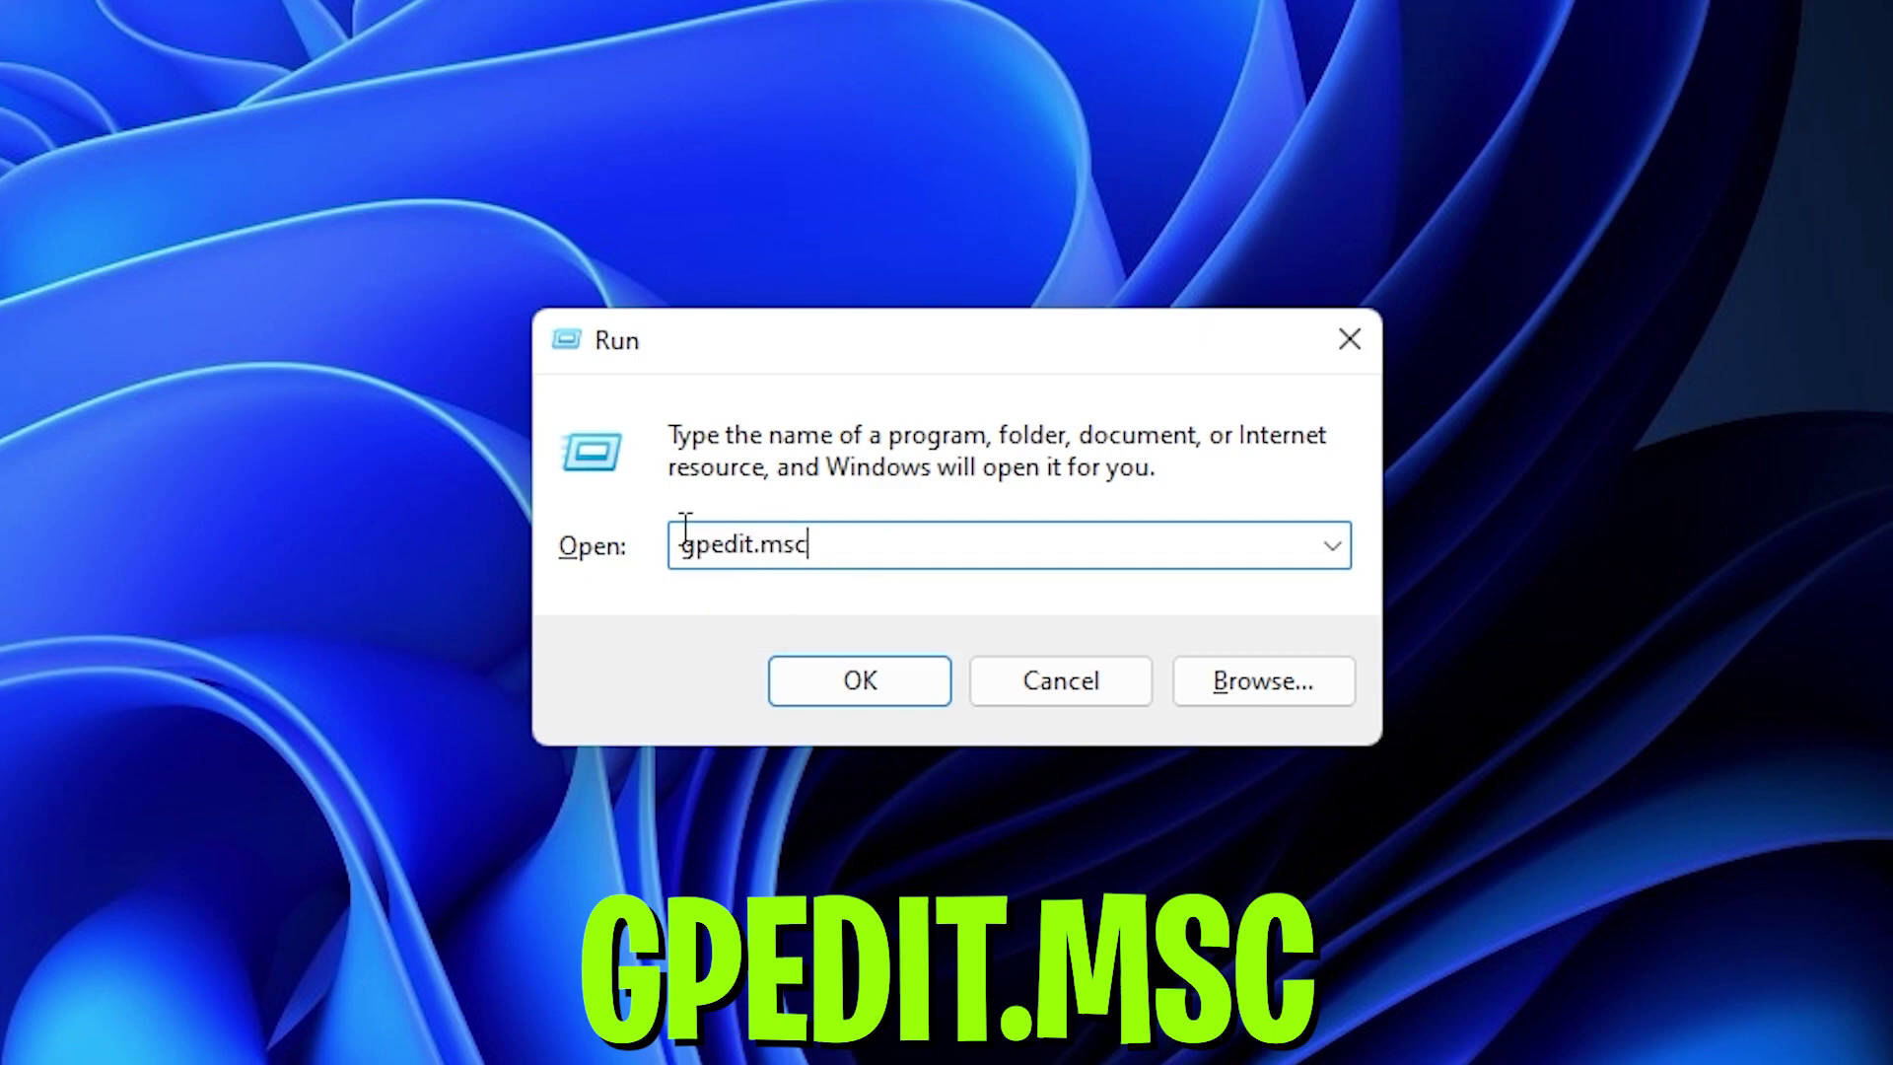
left_click(866, 685)
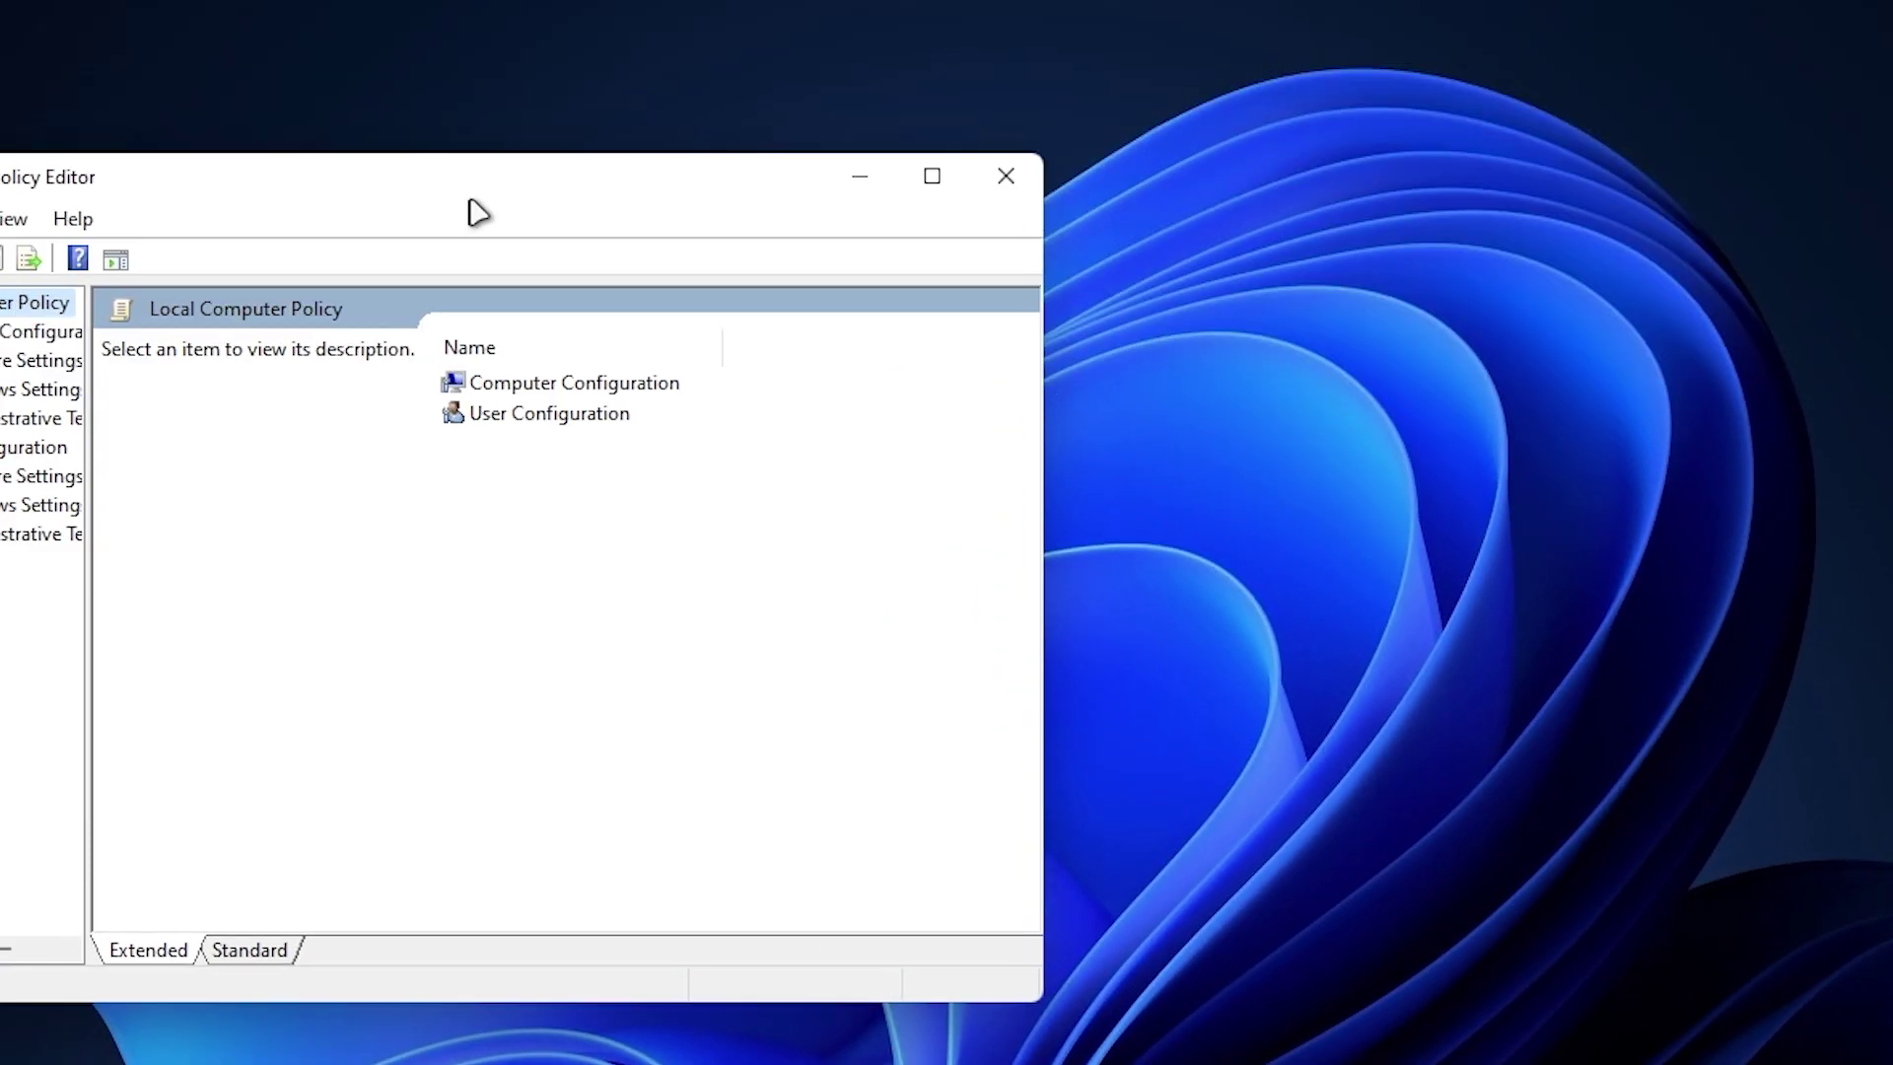
left_click_drag(472, 198, 949, 205)
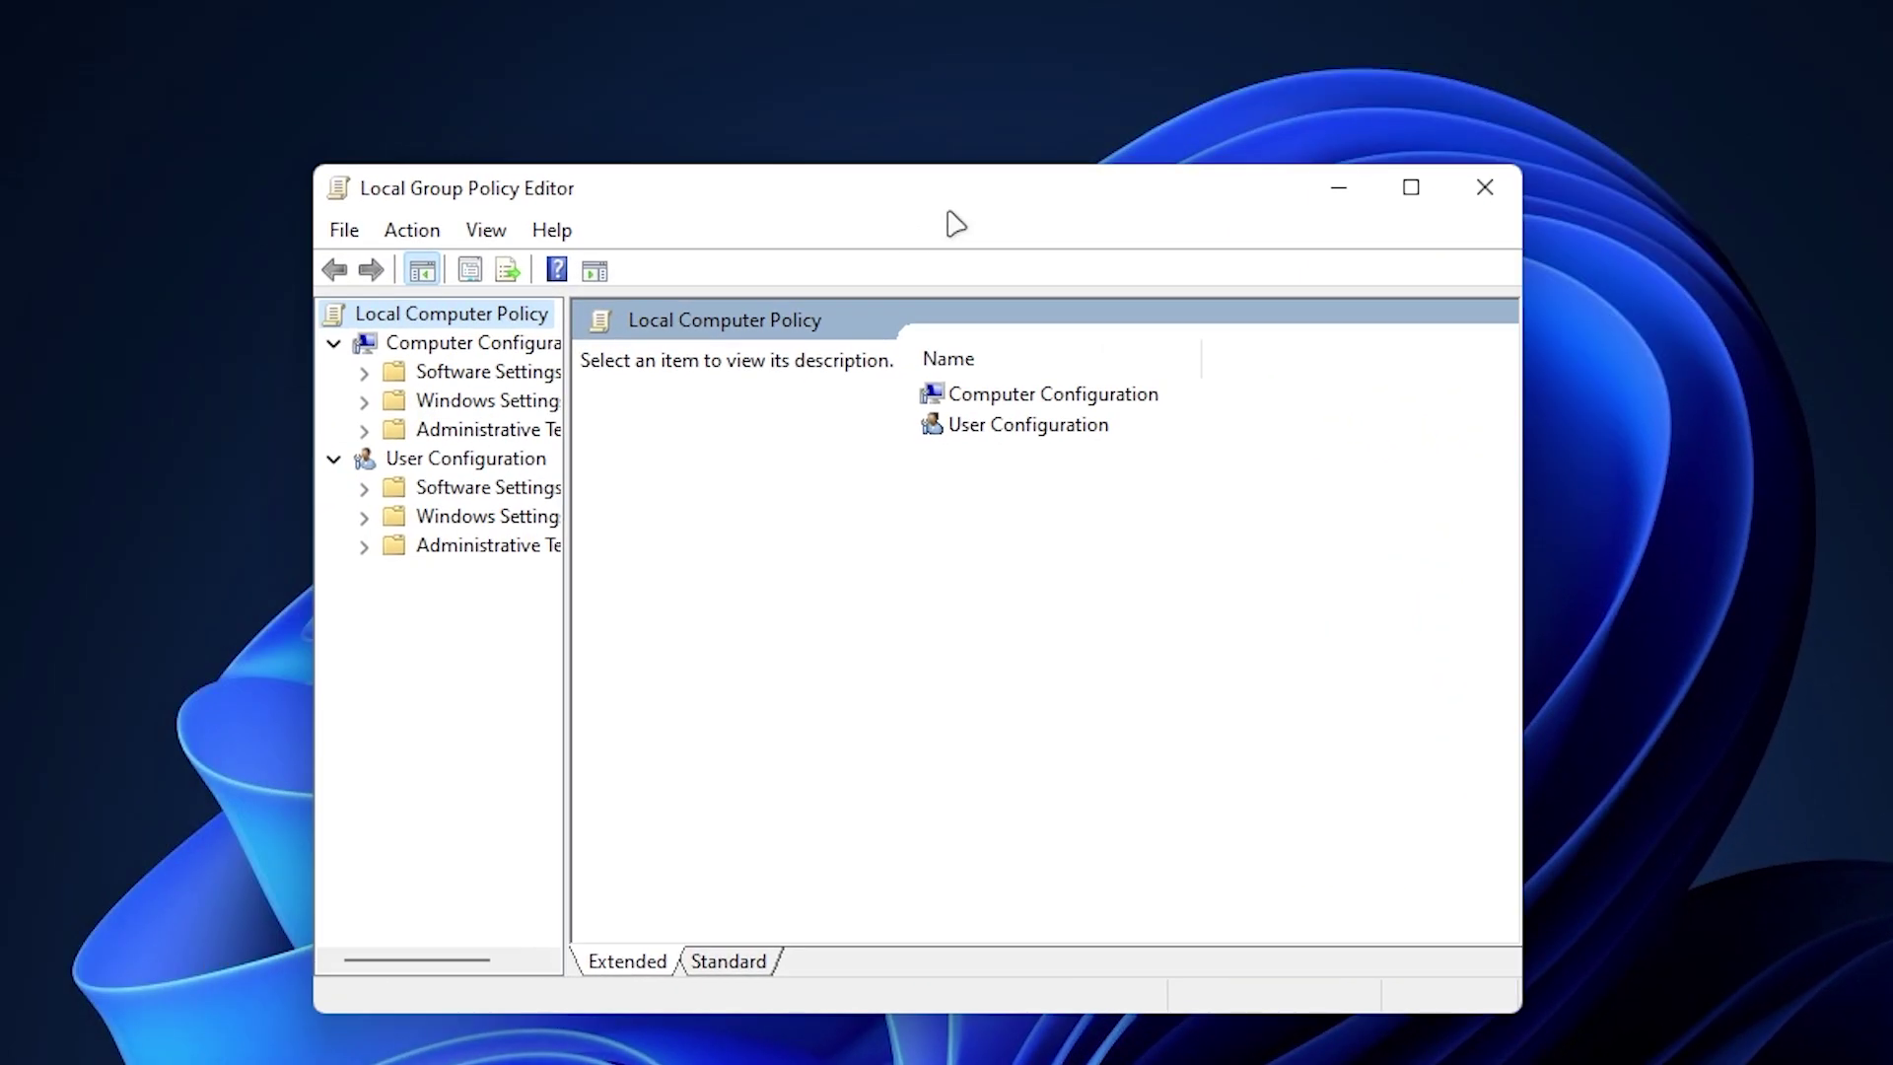
Navigate to Administrative Templates > Windows Components > App Privacy and scroll its settings.
left_click(449, 434)
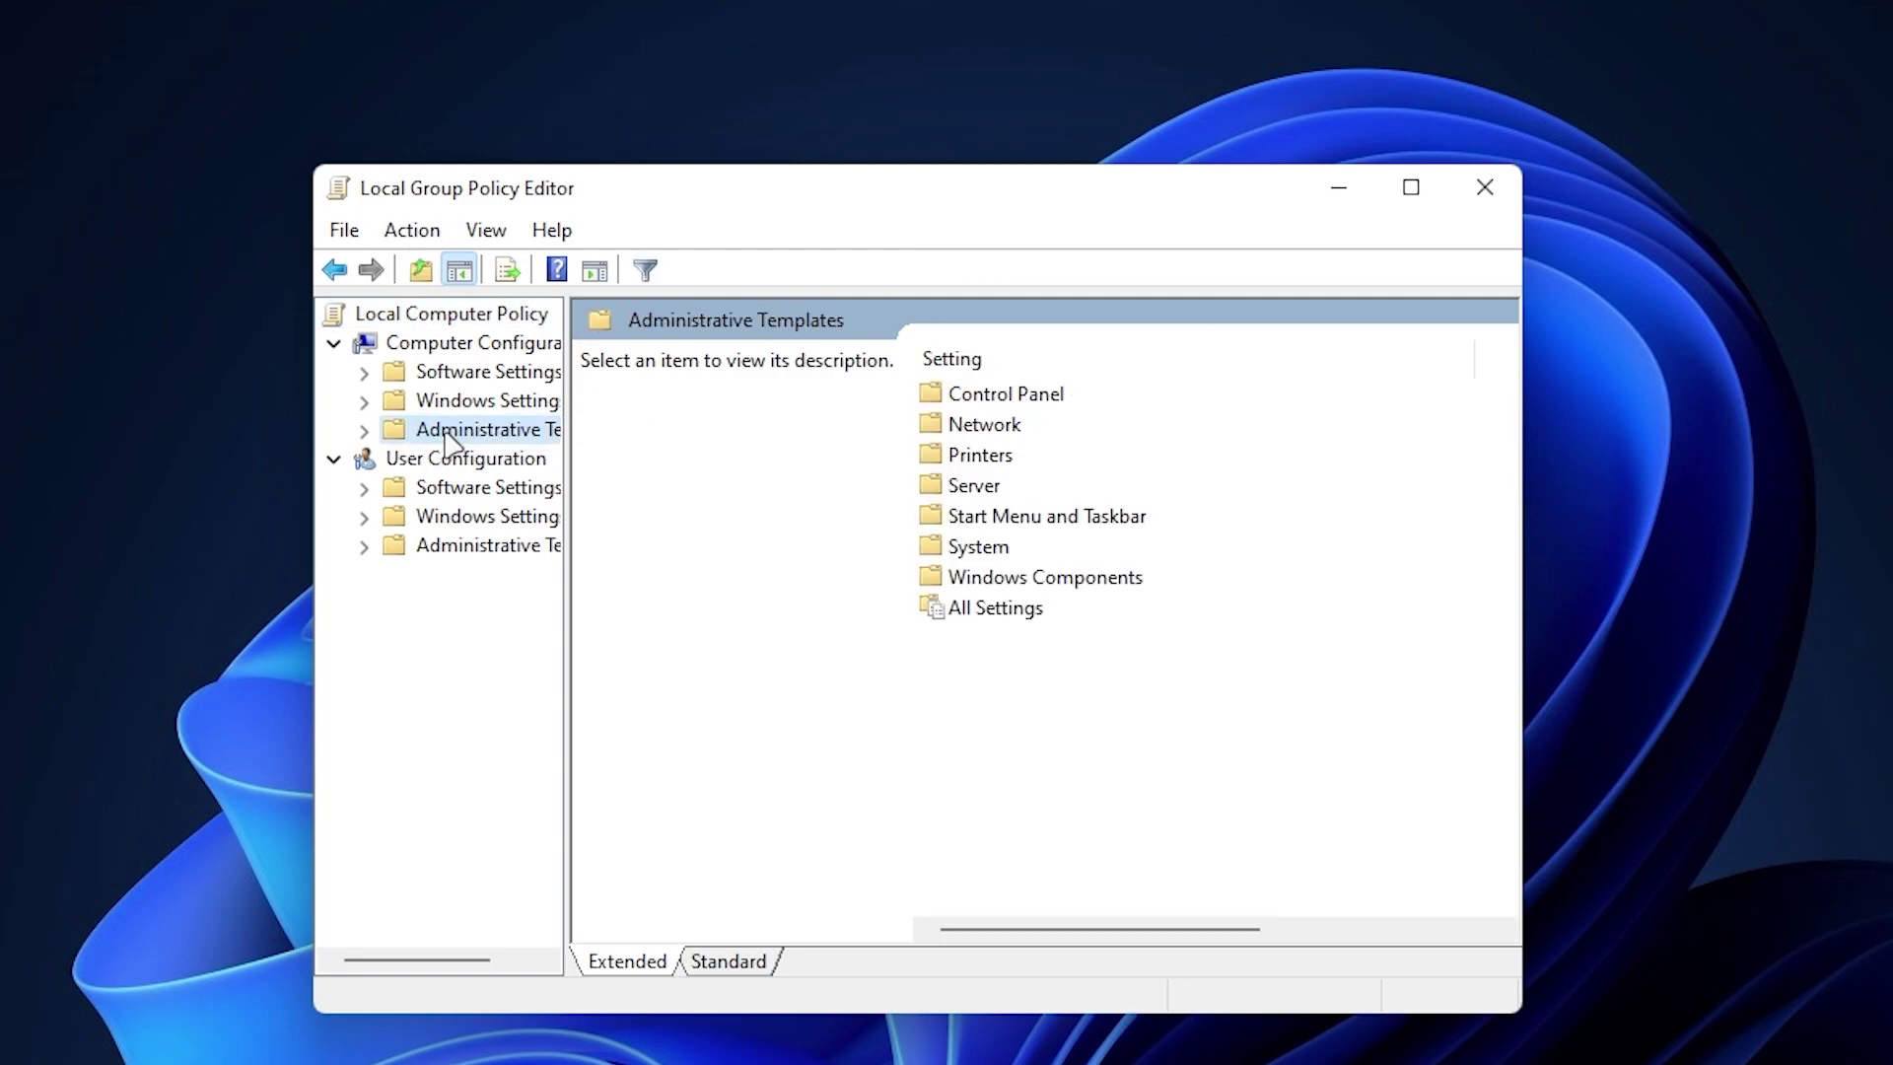
double_click(1028, 582)
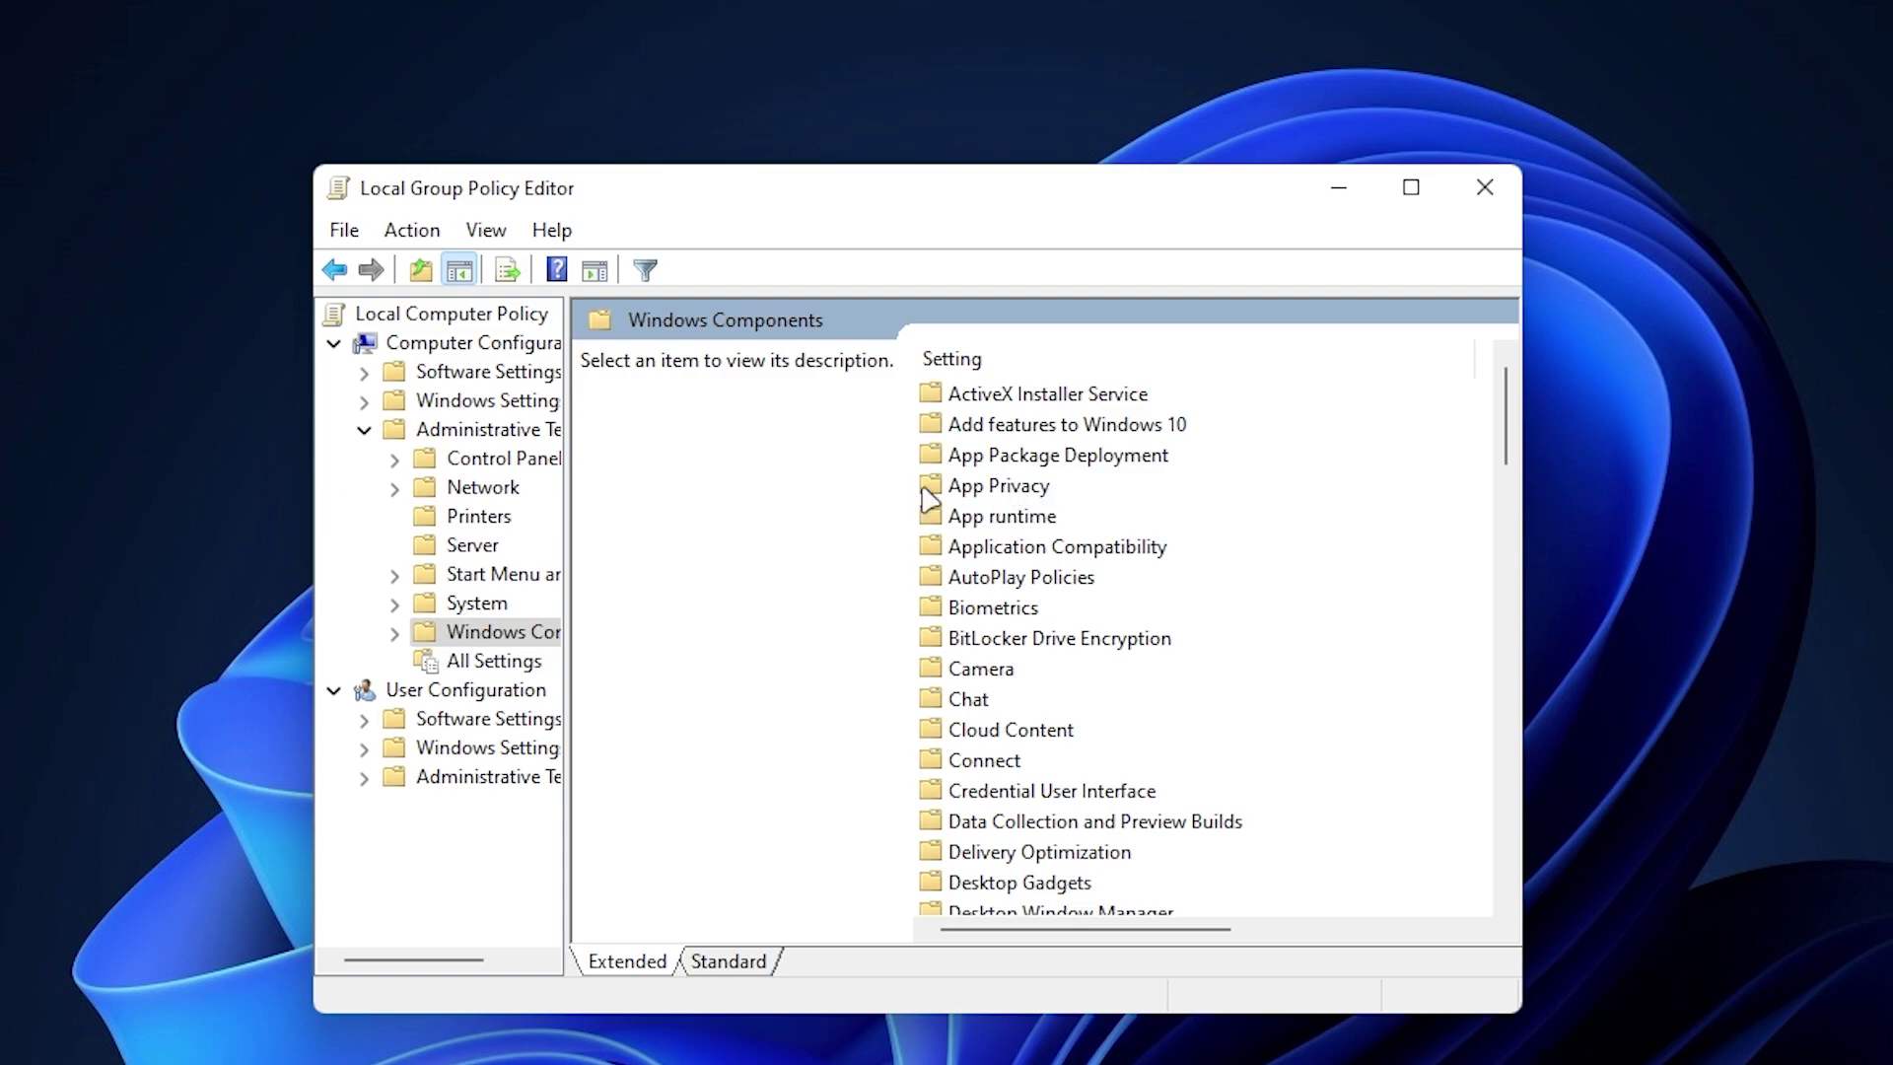
double_click(991, 487)
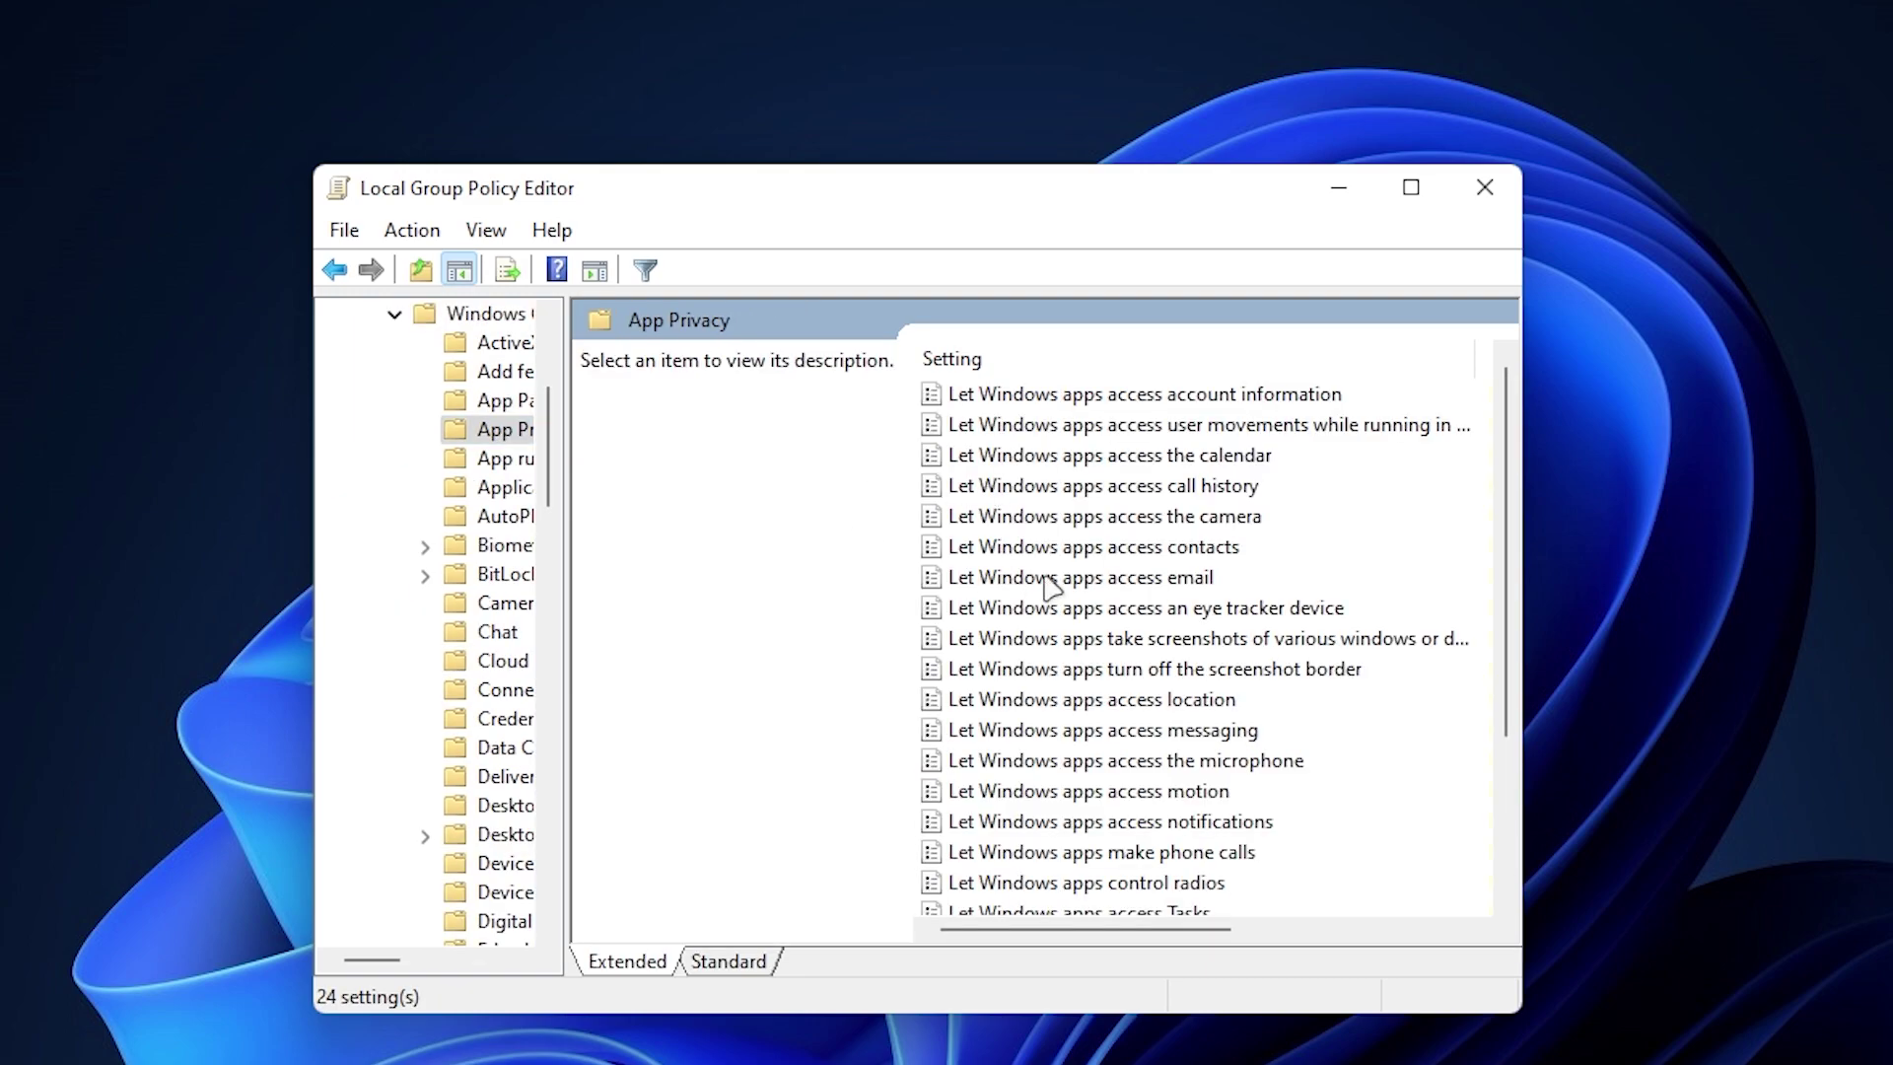
scroll(1050, 587, "down", 3)
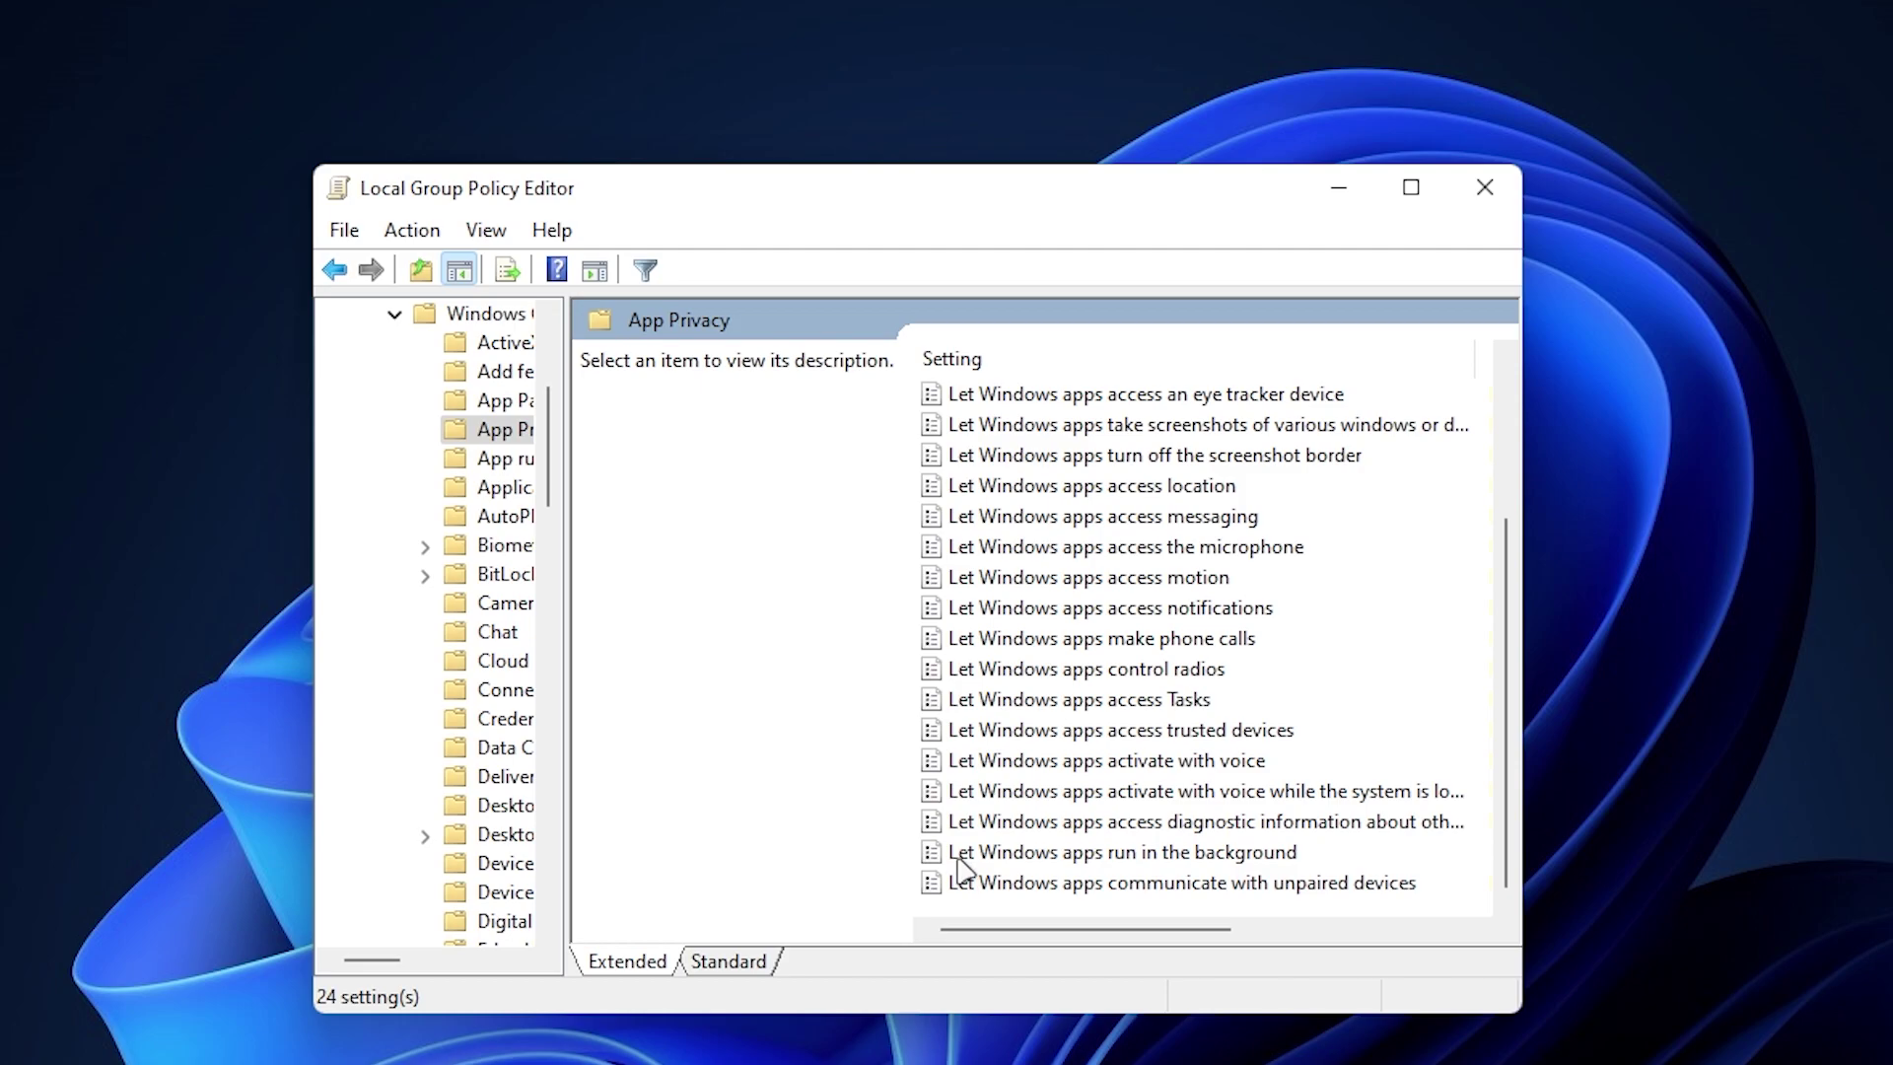
Enable 'Let Windows apps run in the background' with Force Deny as the default for all apps.
double_click(1122, 865)
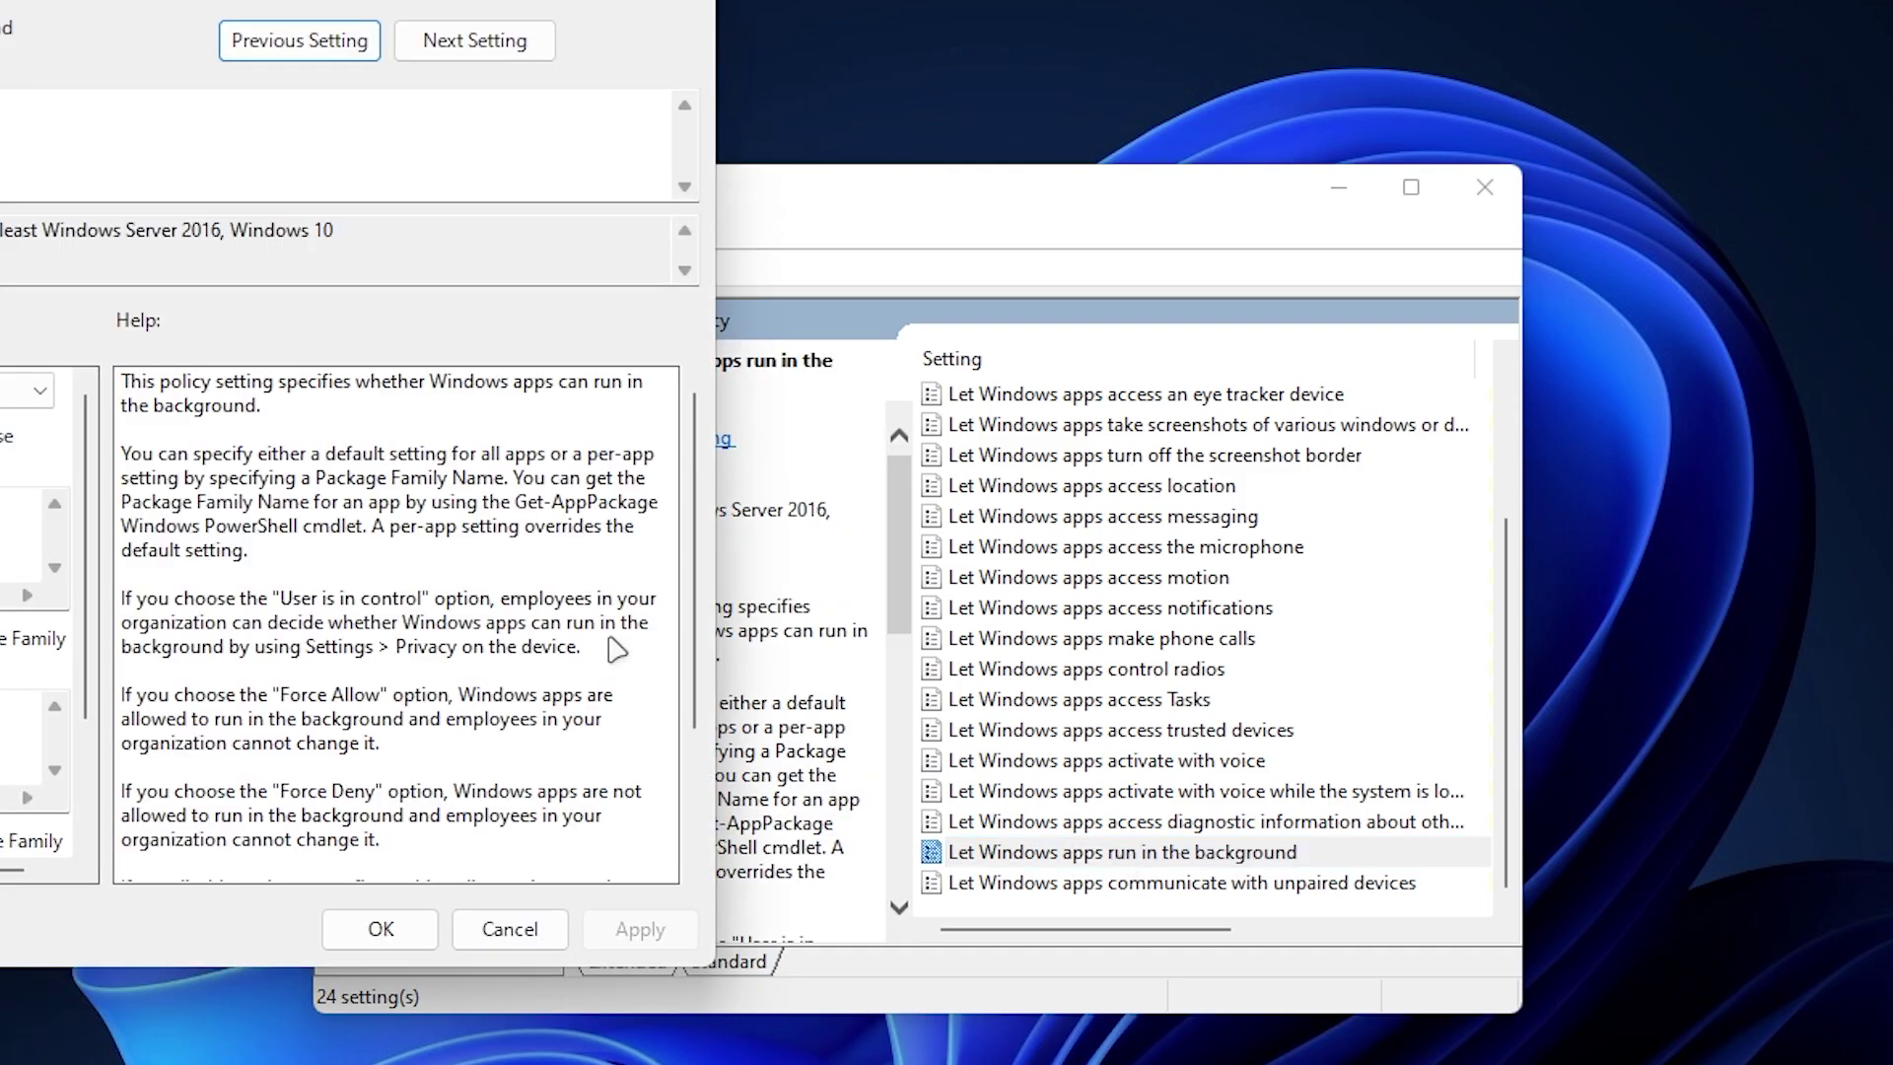
left_click_drag(148, 10, 1030, 178)
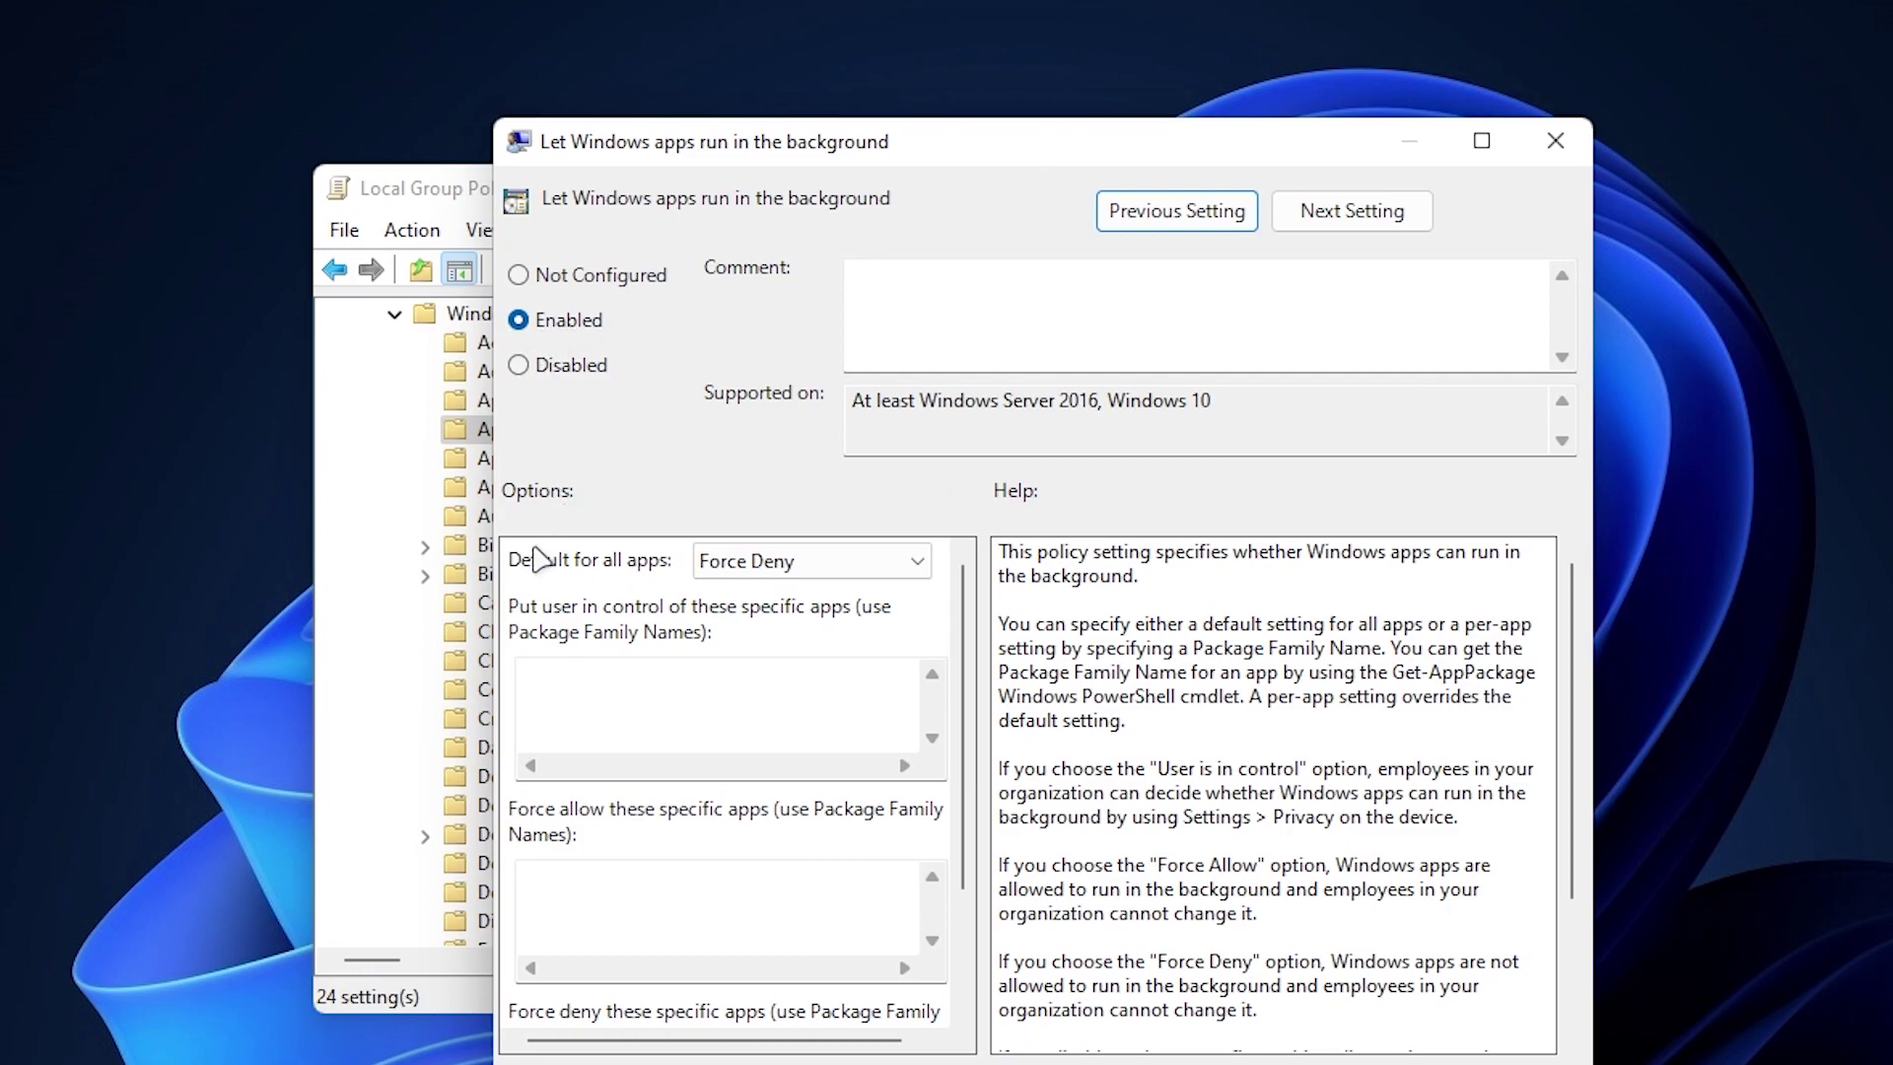
left_click(774, 562)
left_click(769, 646)
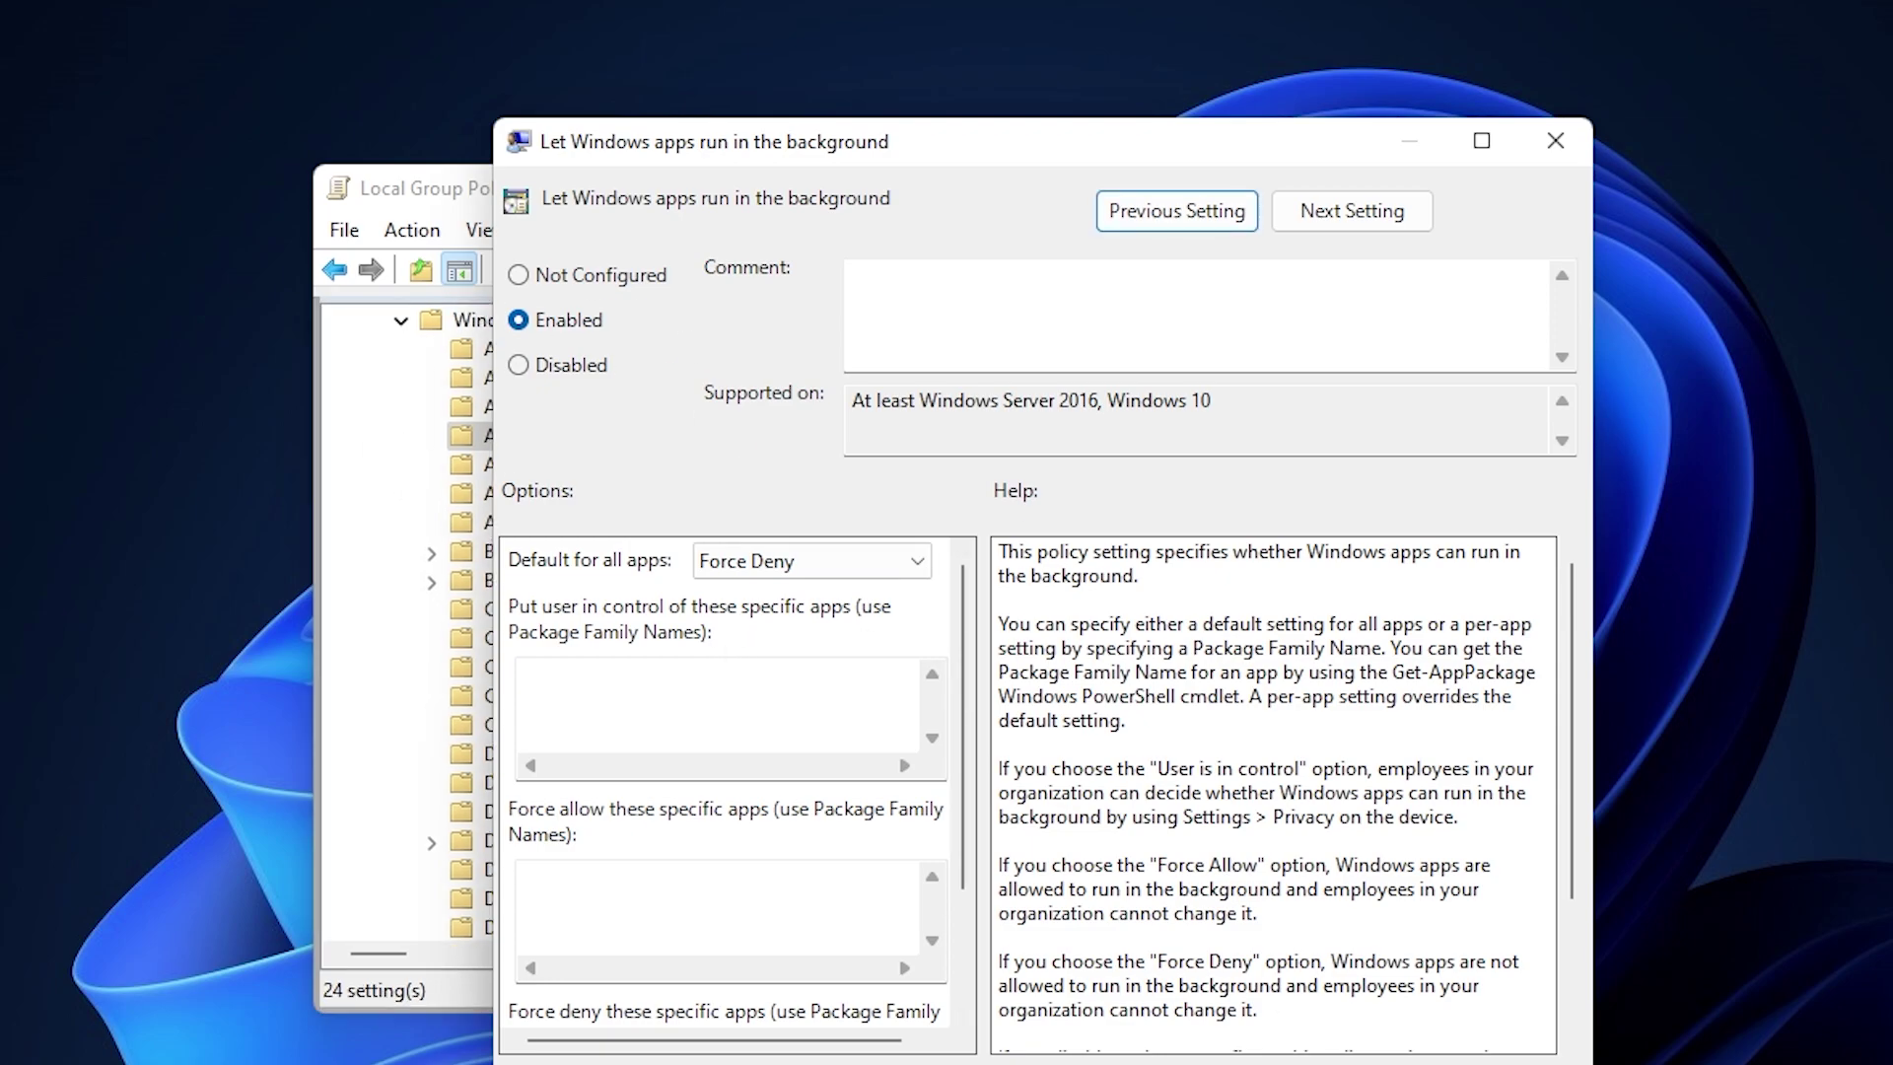
key("Return")
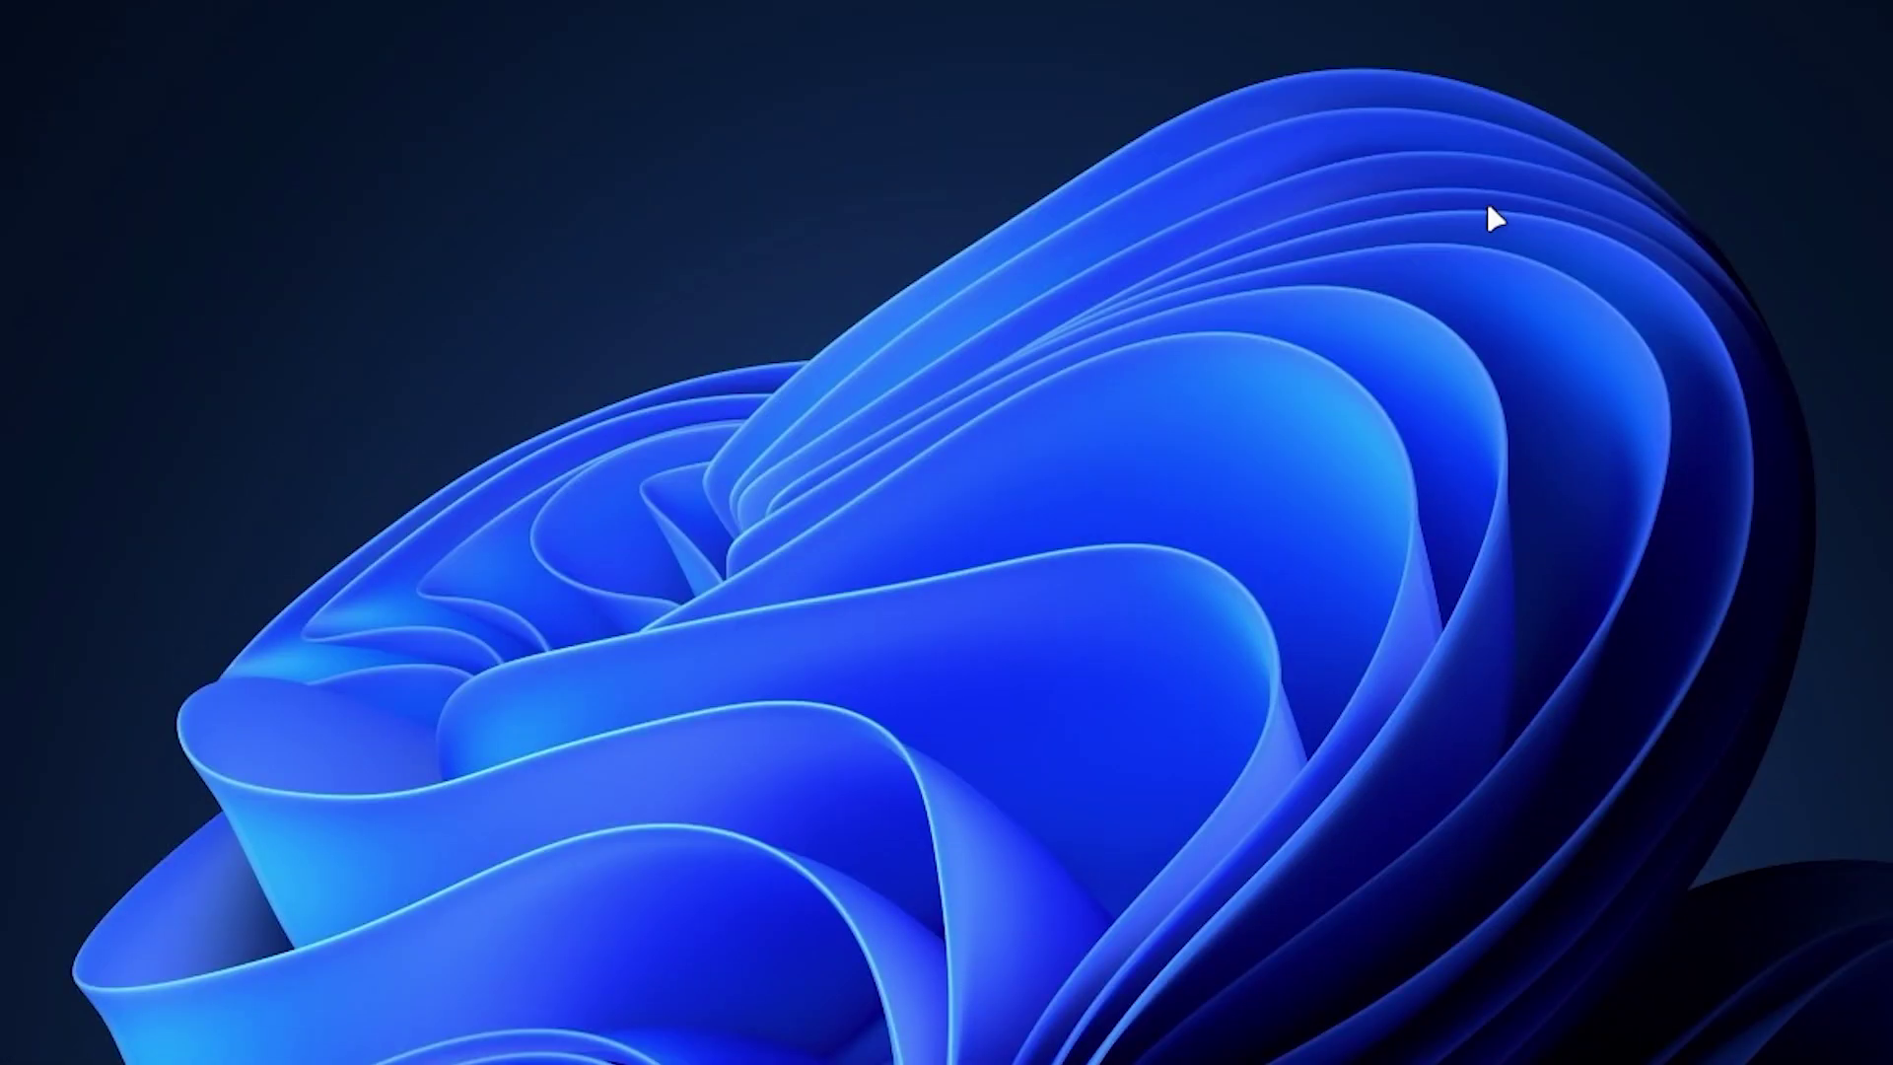
Open the C:\Windows\Prefetch folder from Run, granting access permission.
key("super+r")
type("Pre")
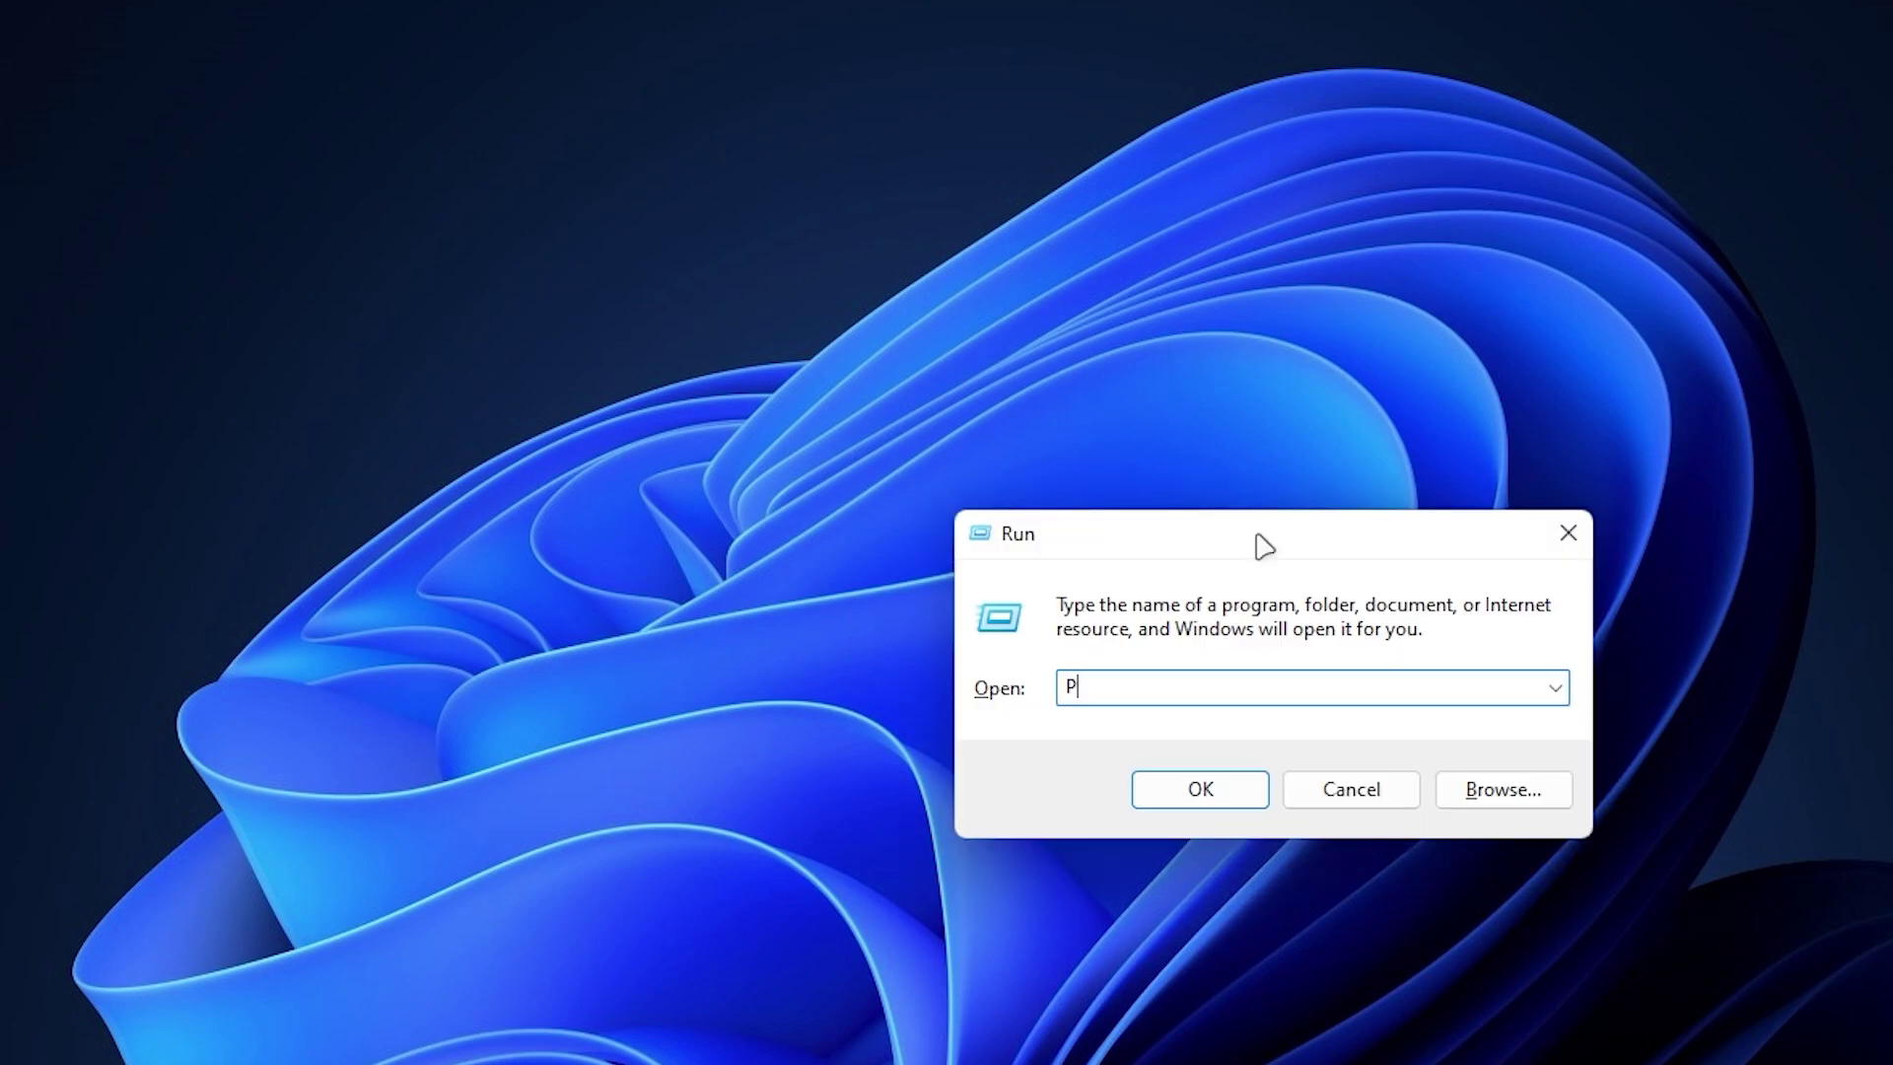
type("fetch")
key("Return")
left_click(1163, 791)
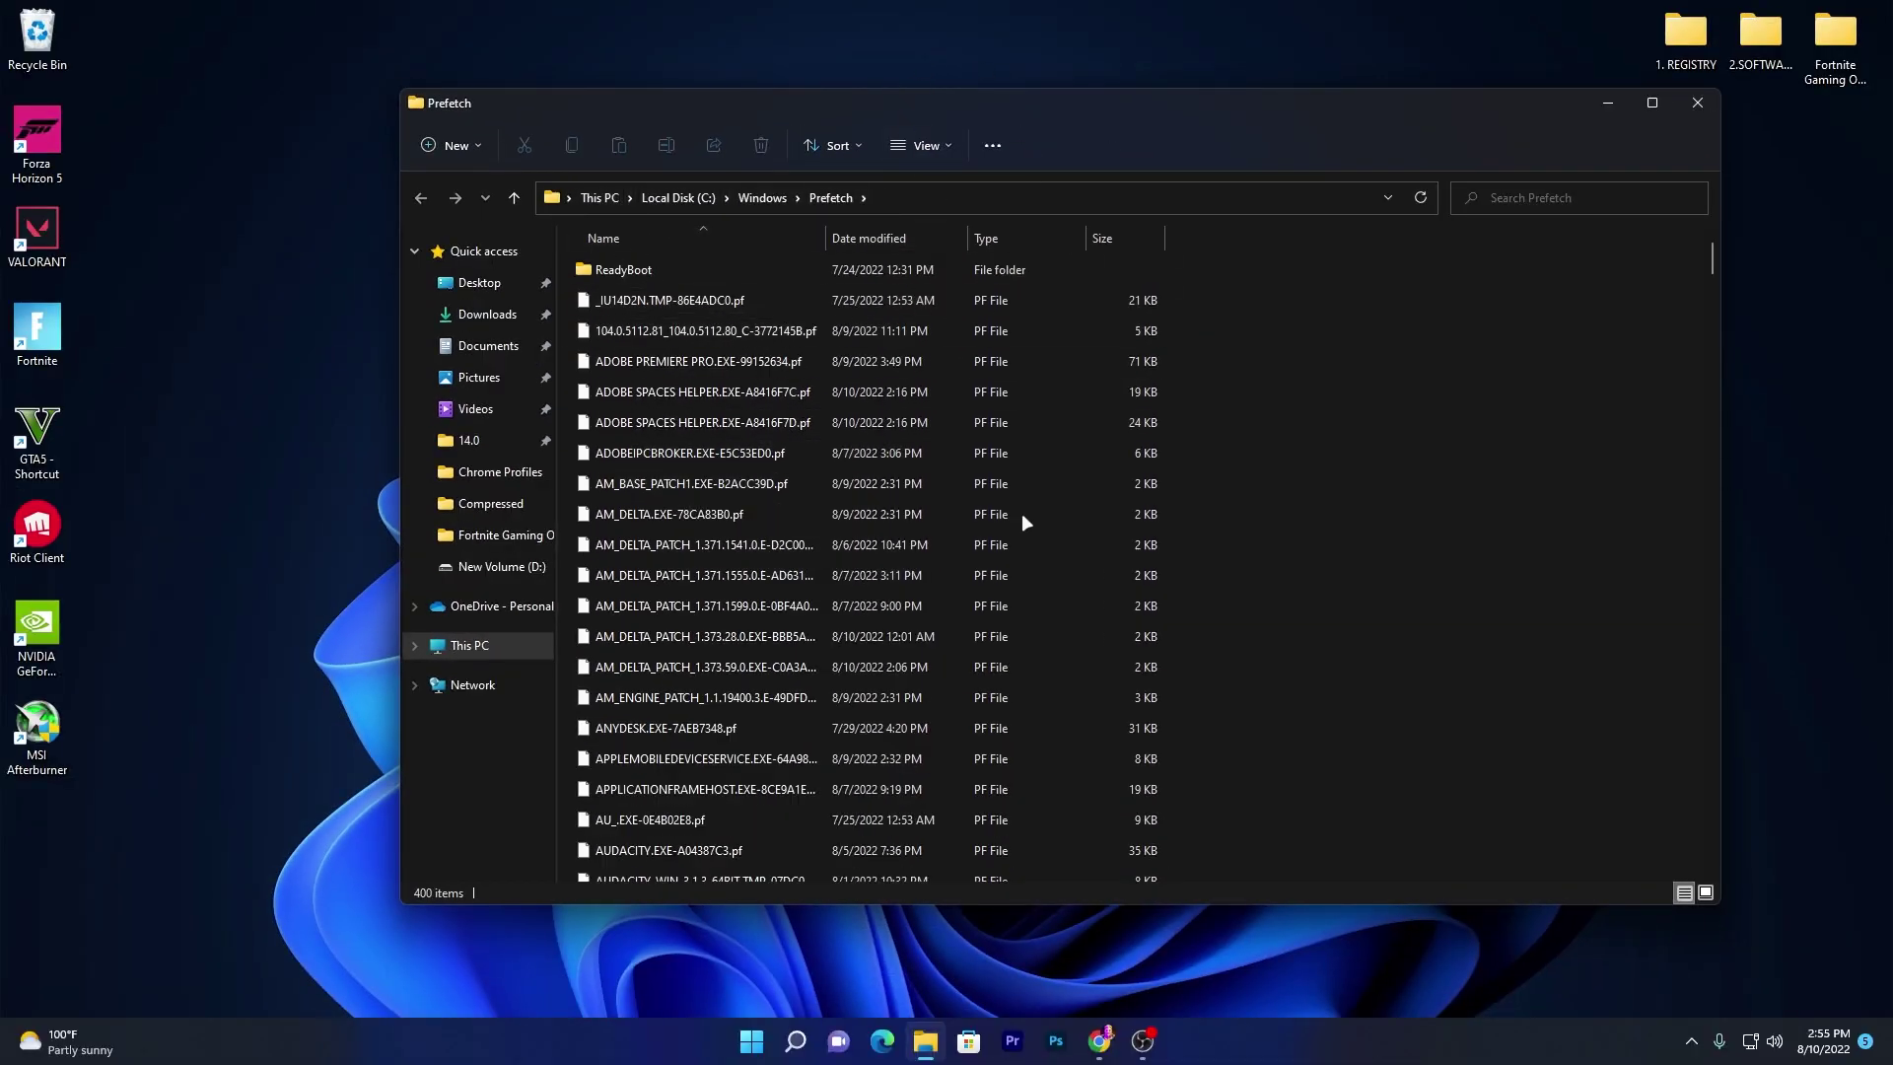
Delete all Prefetch files, skipping the in-use PfPre_1664d42b.mkd, and close the folder.
key("ctrl+a")
left_click_drag(1714, 258, 1694, 740)
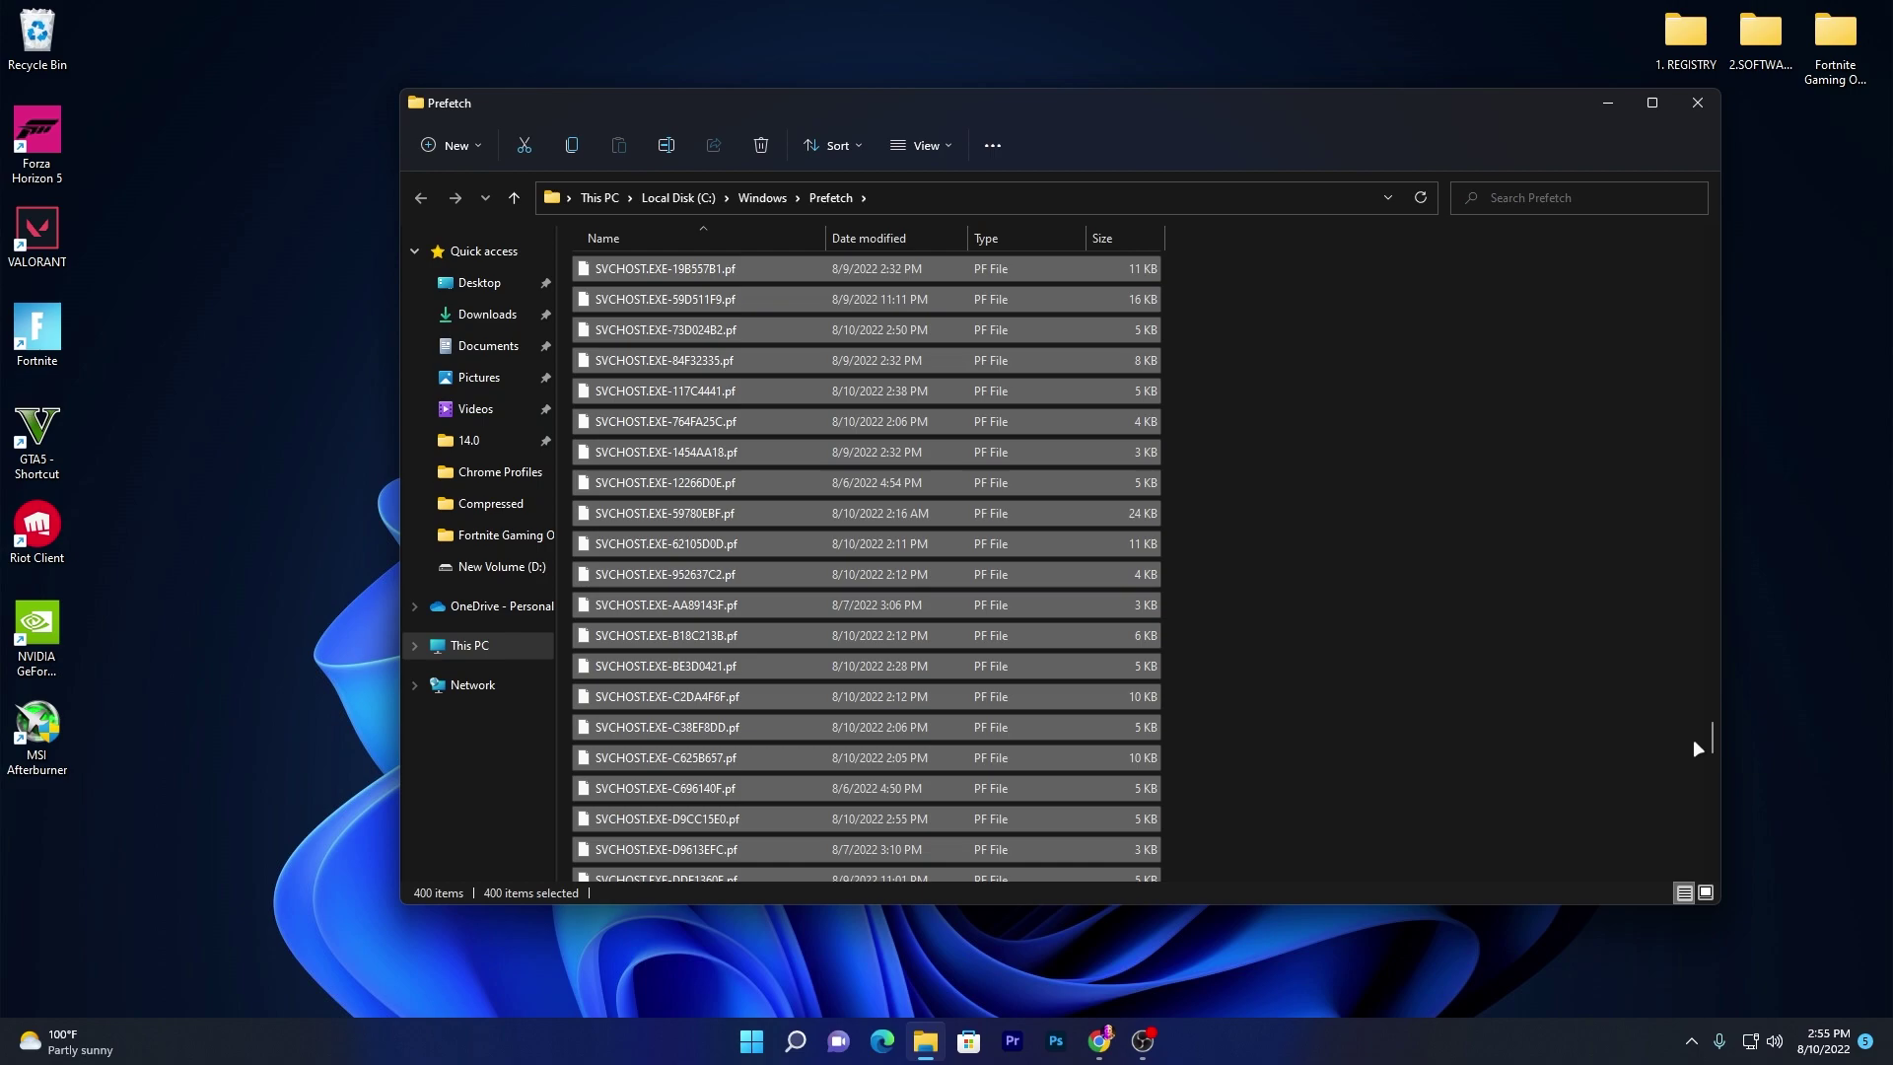
key("Delete")
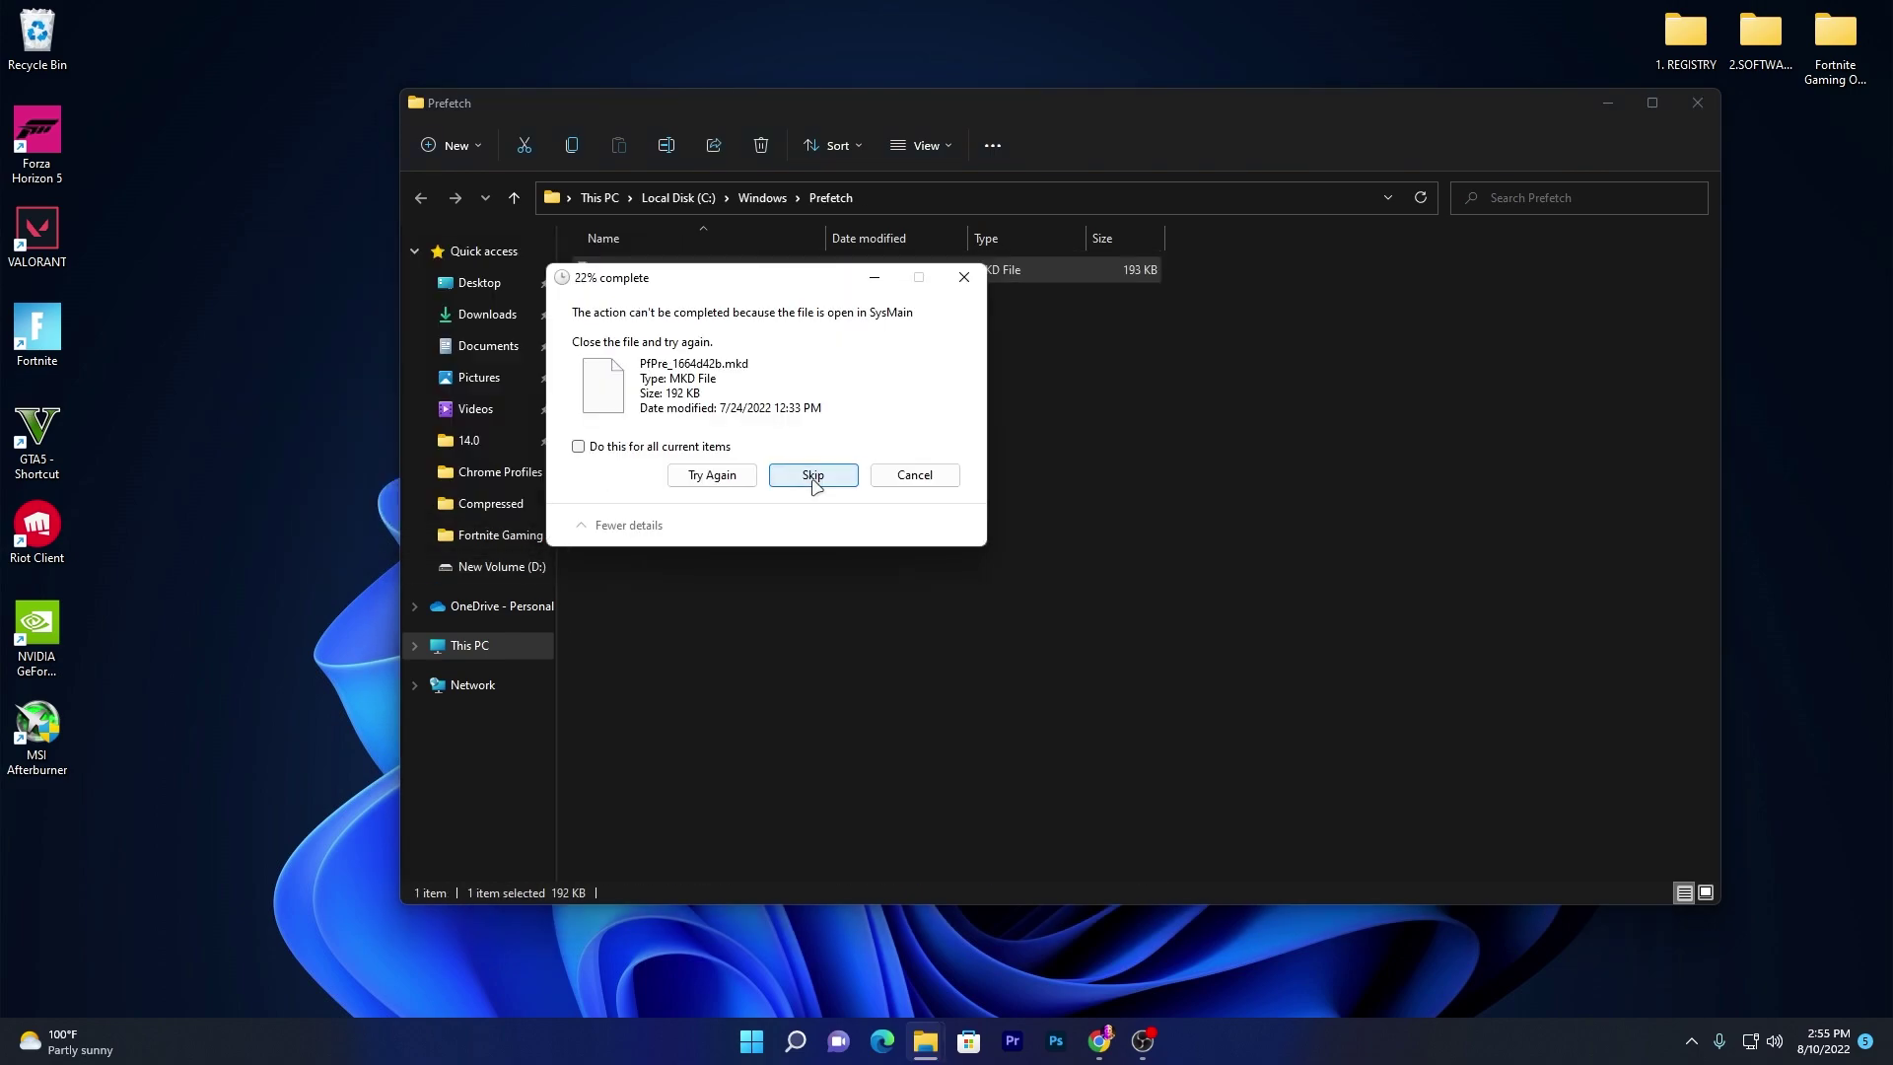
left_click(813, 479)
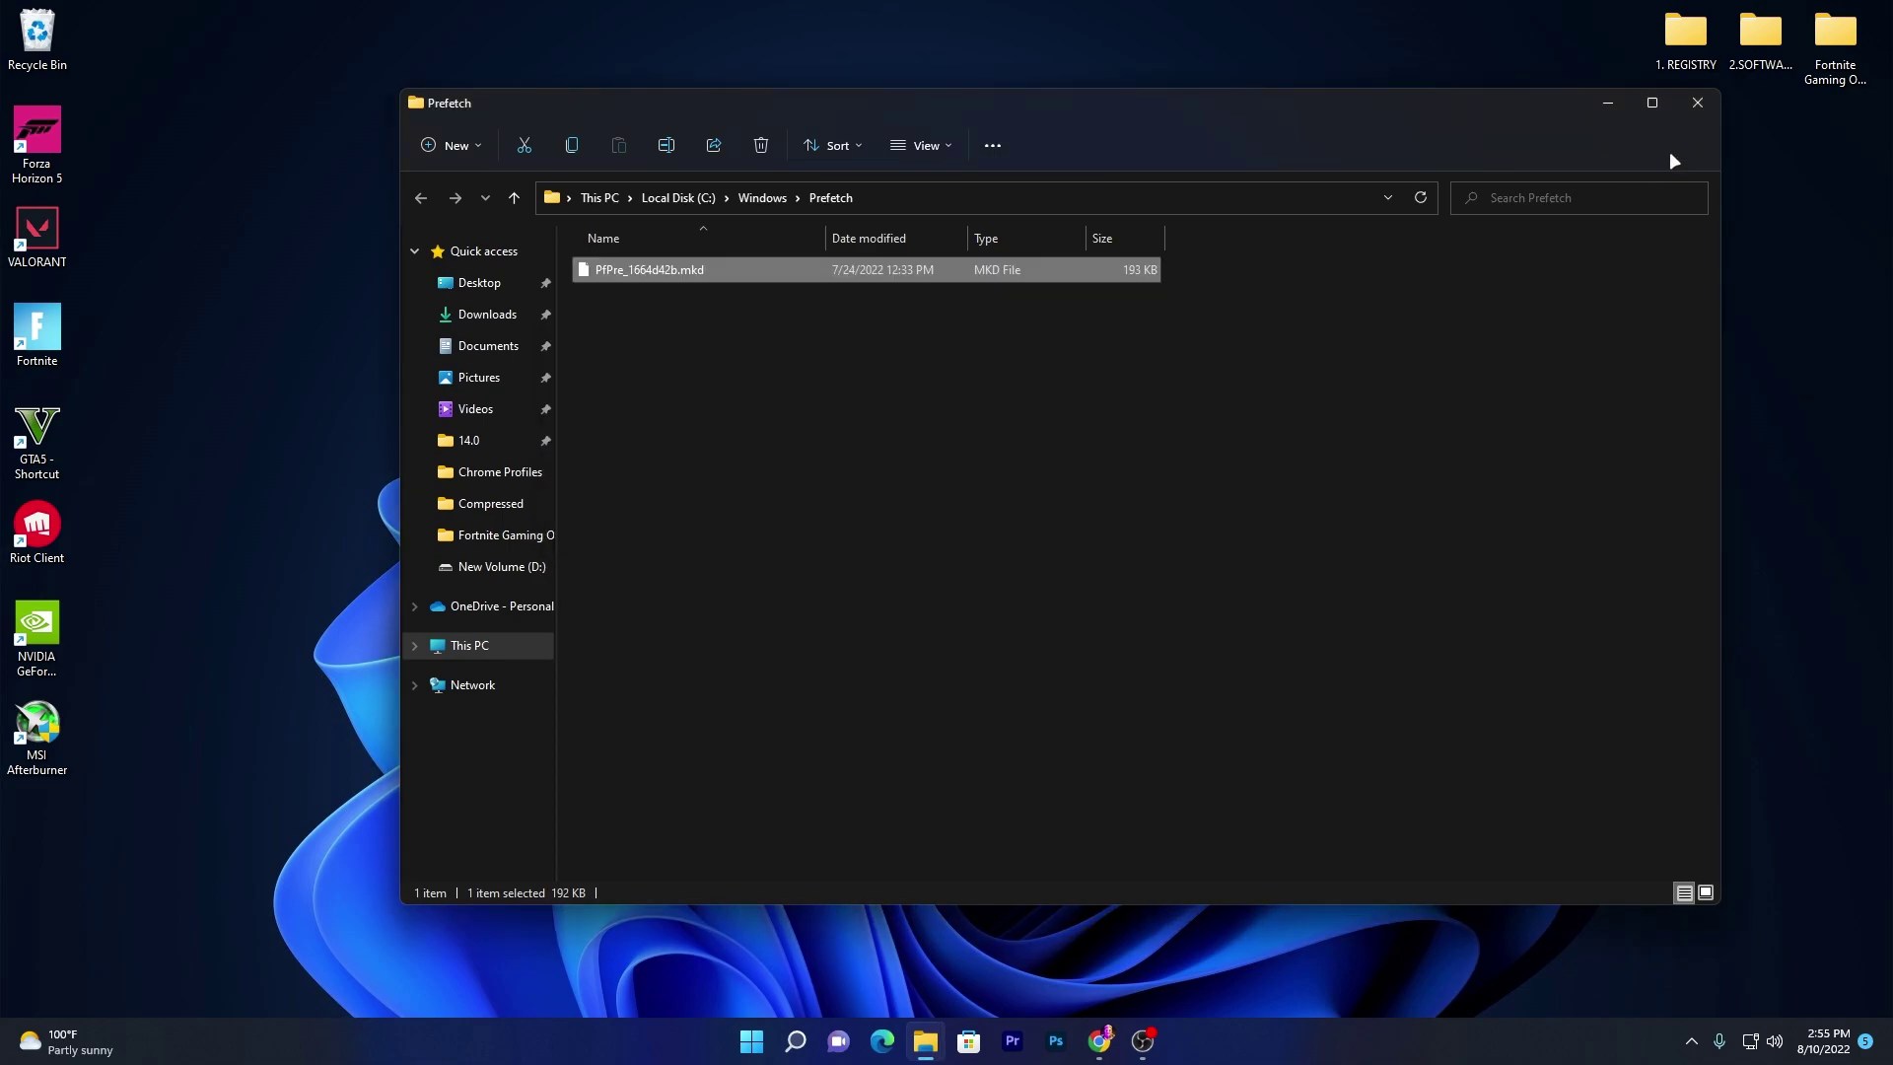
left_click(1706, 111)
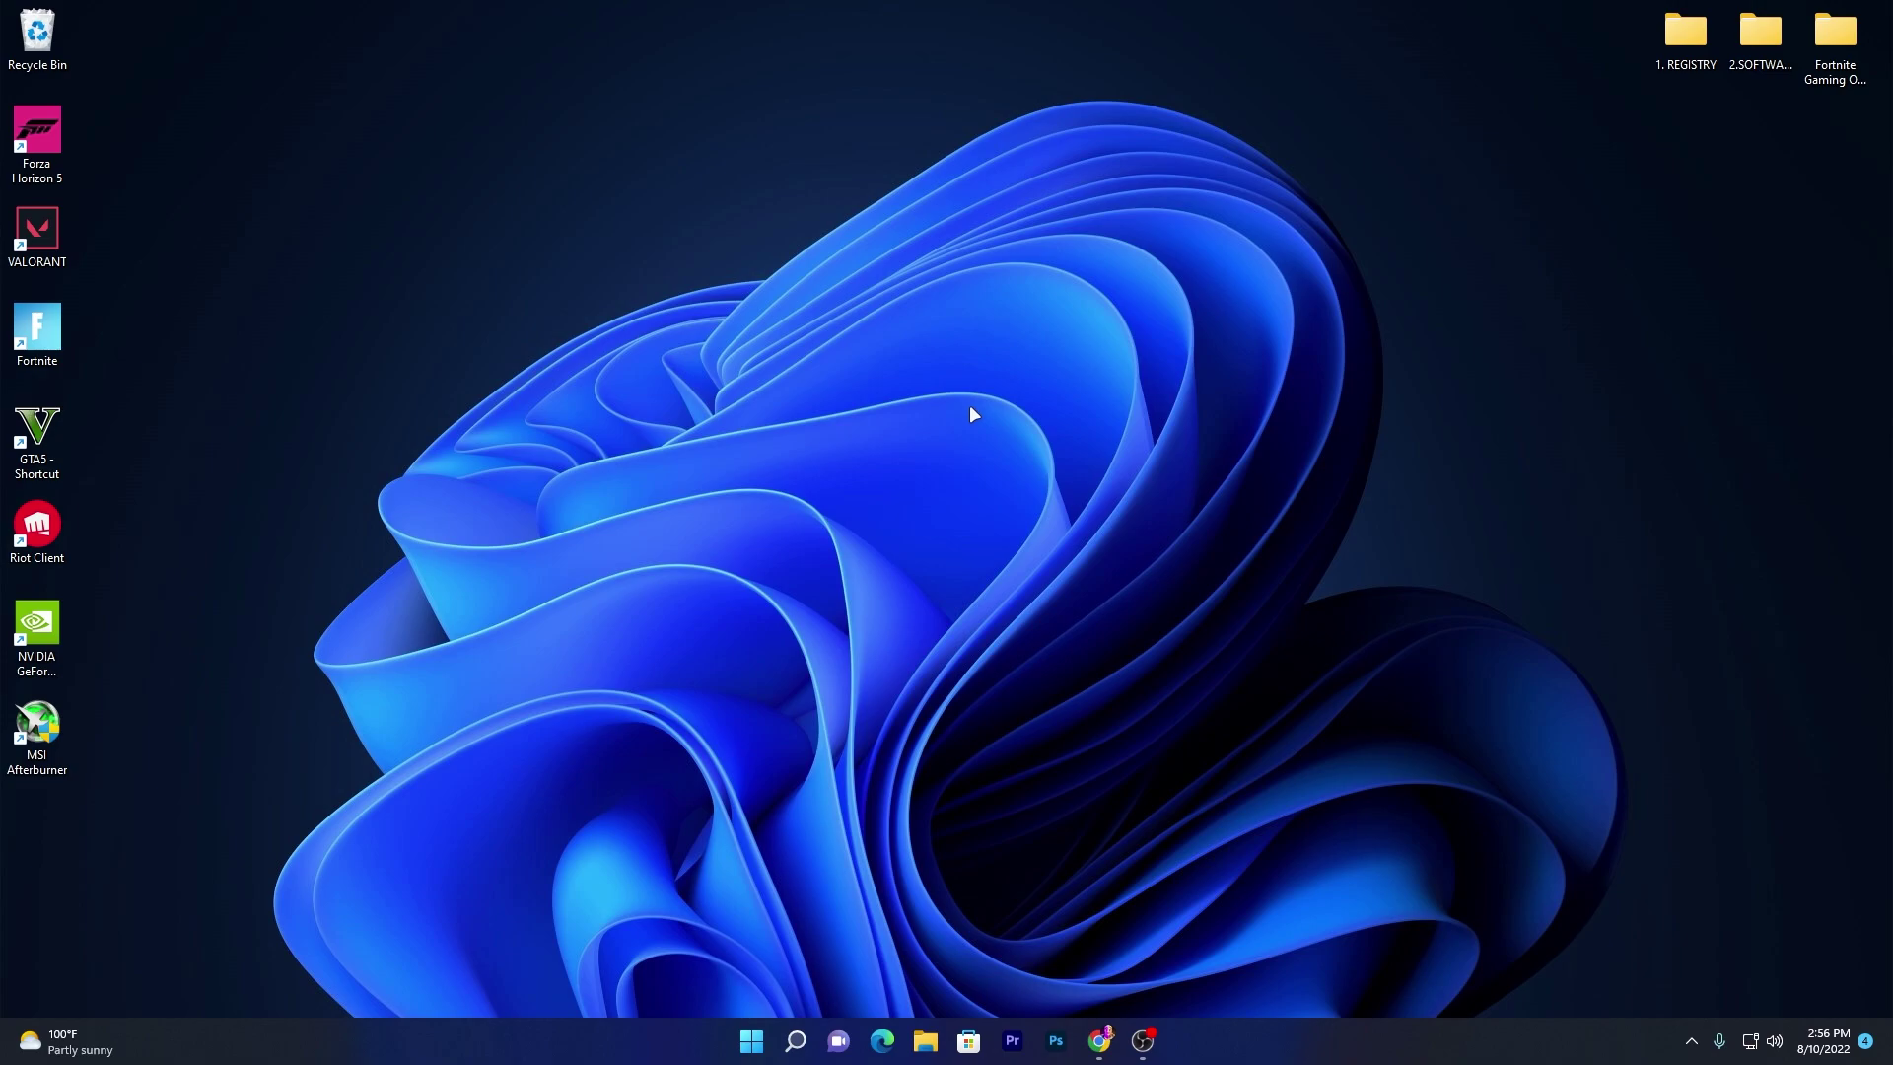
Move the 1. REGISTRY and software folders to mid-desktop and open 1. REGISTRY.
left_click_drag(1606, 94, 690, 466)
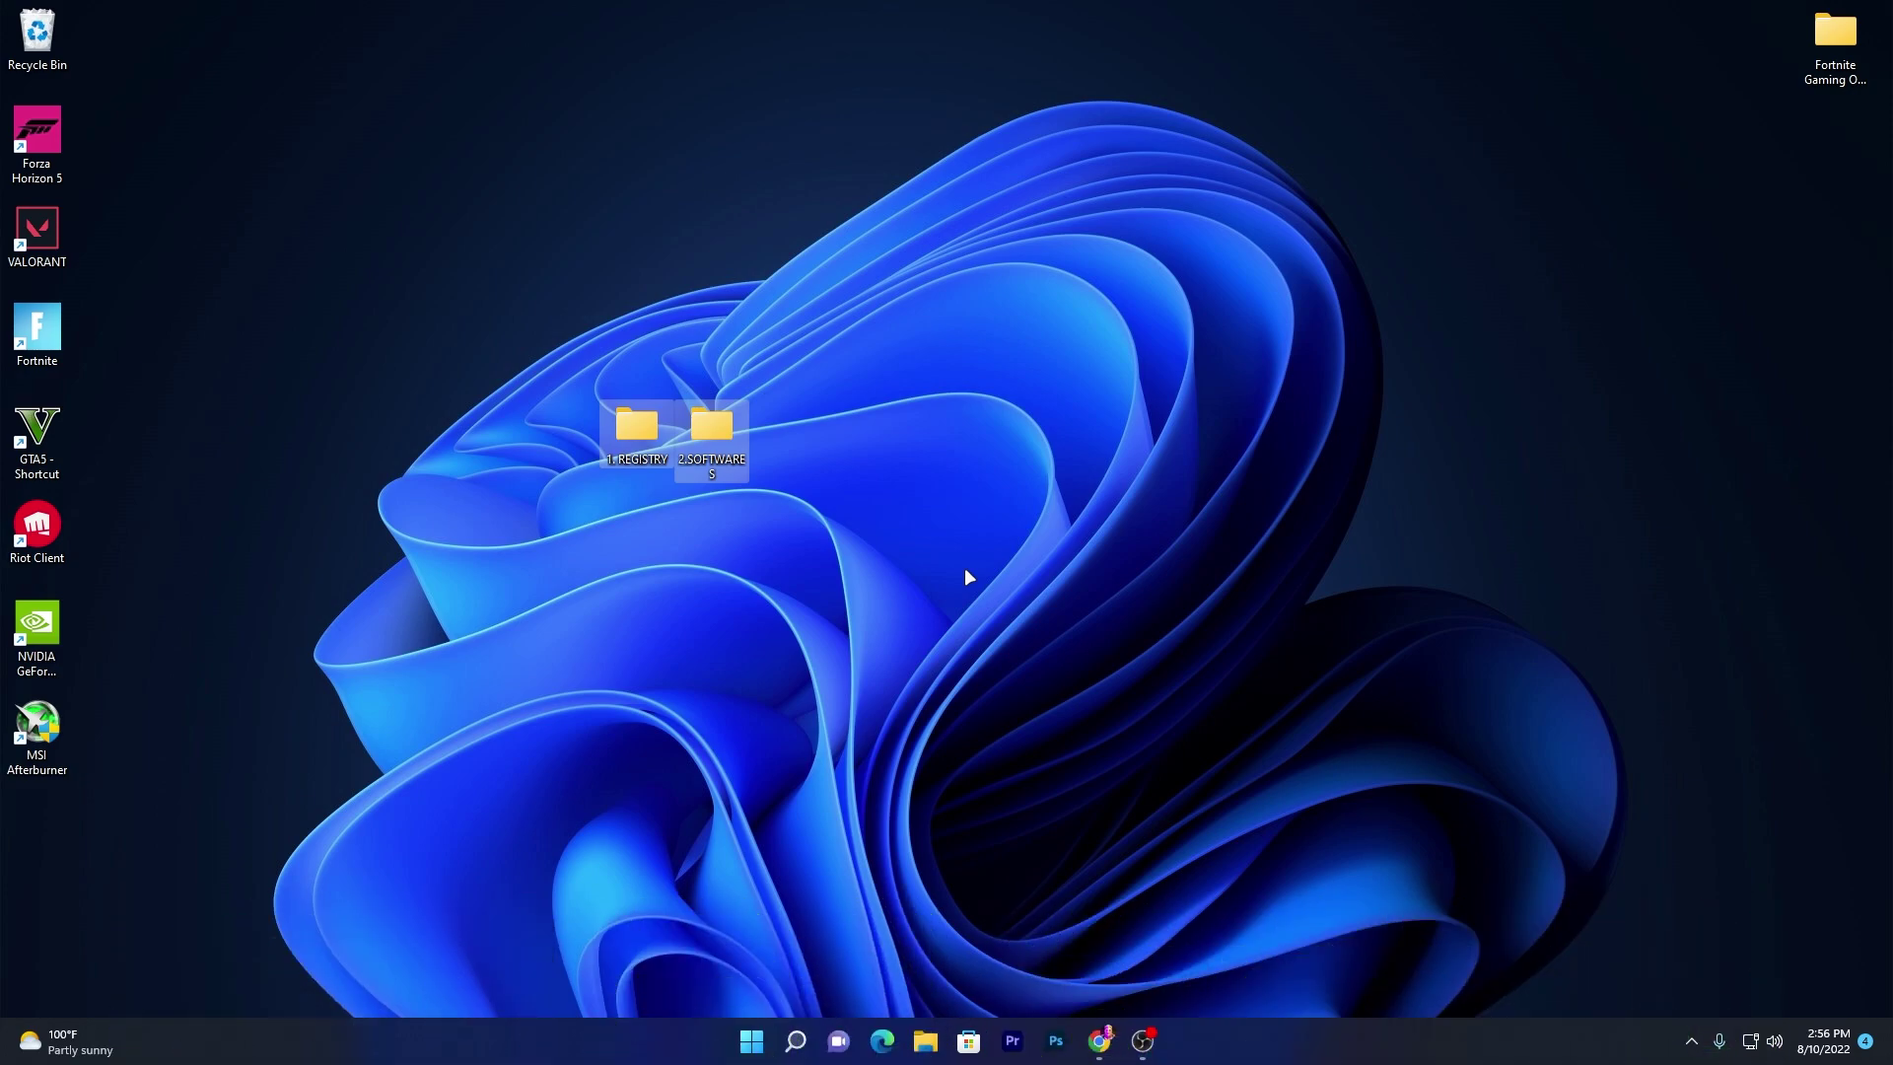
left_click(698, 619)
double_click(636, 434)
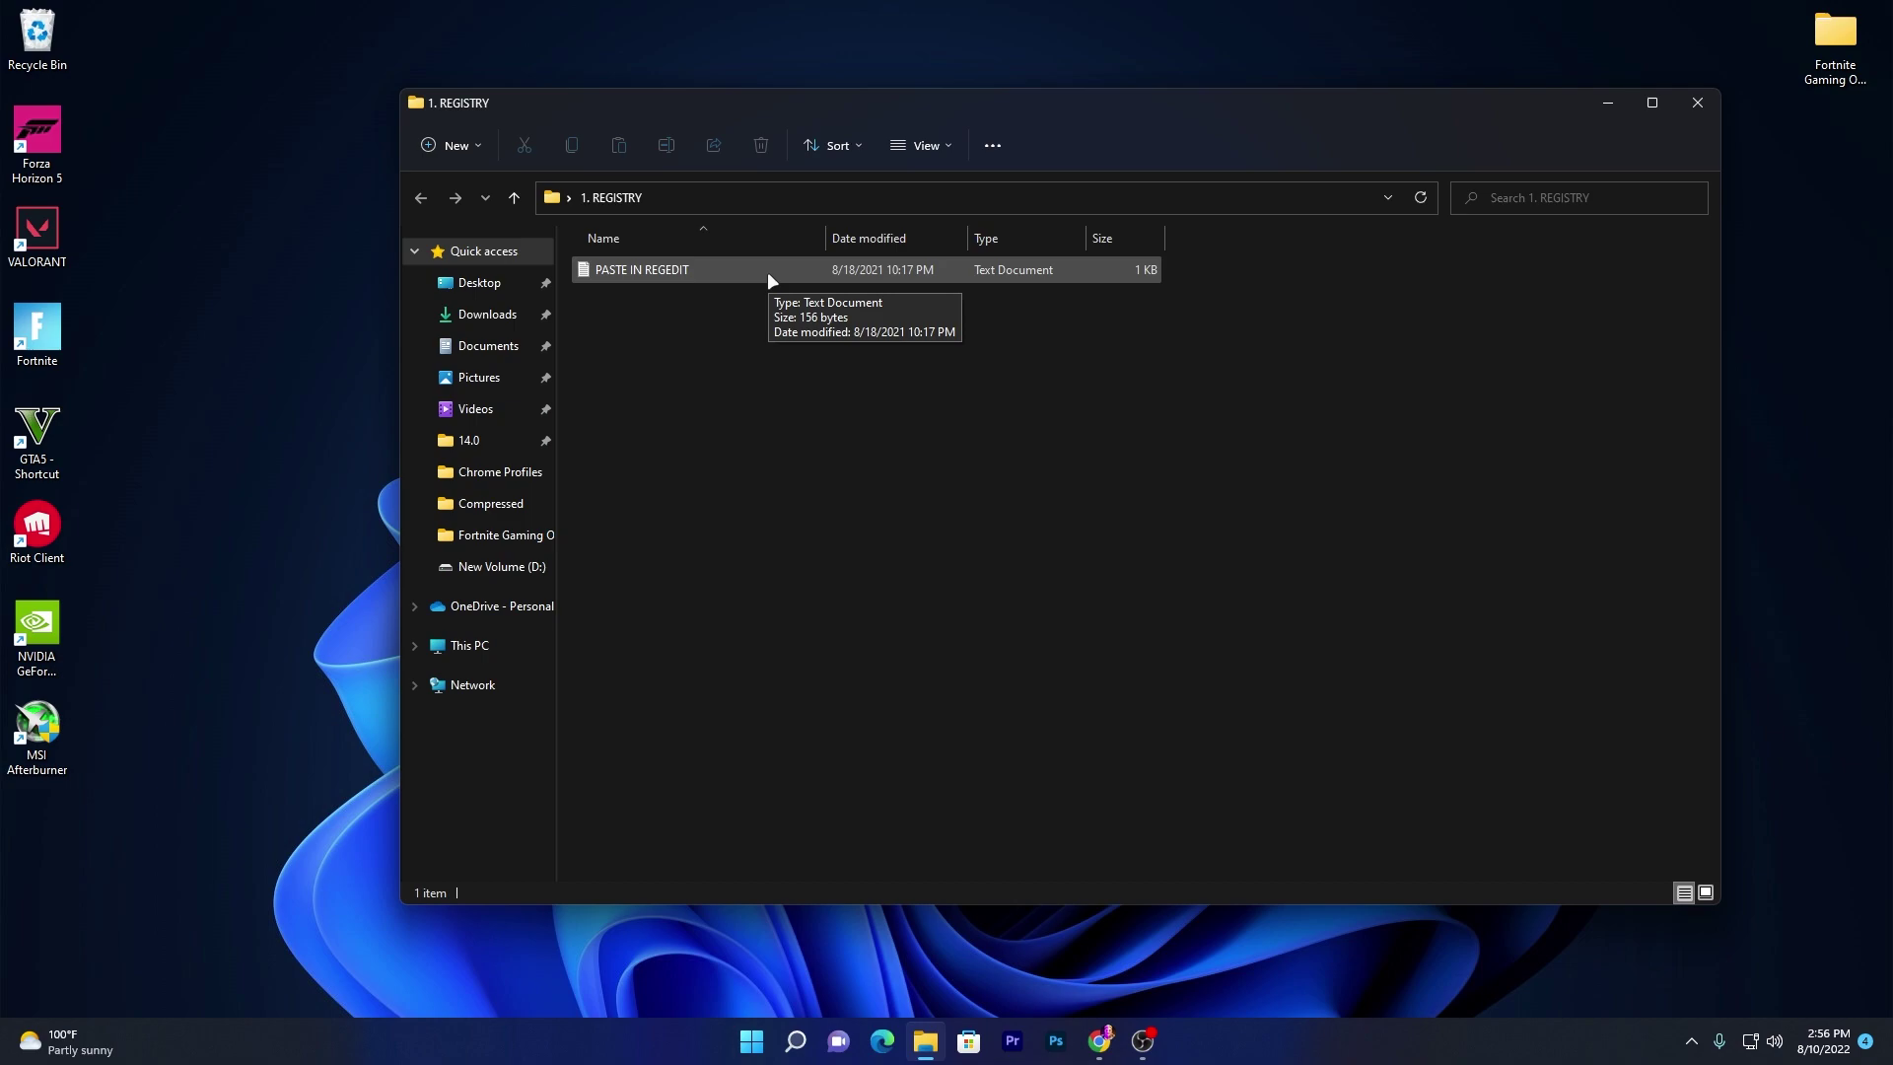
Open PASTE IN REGEDIT in Notepad and start Registry Editor as administrator beside it.
double_click(770, 276)
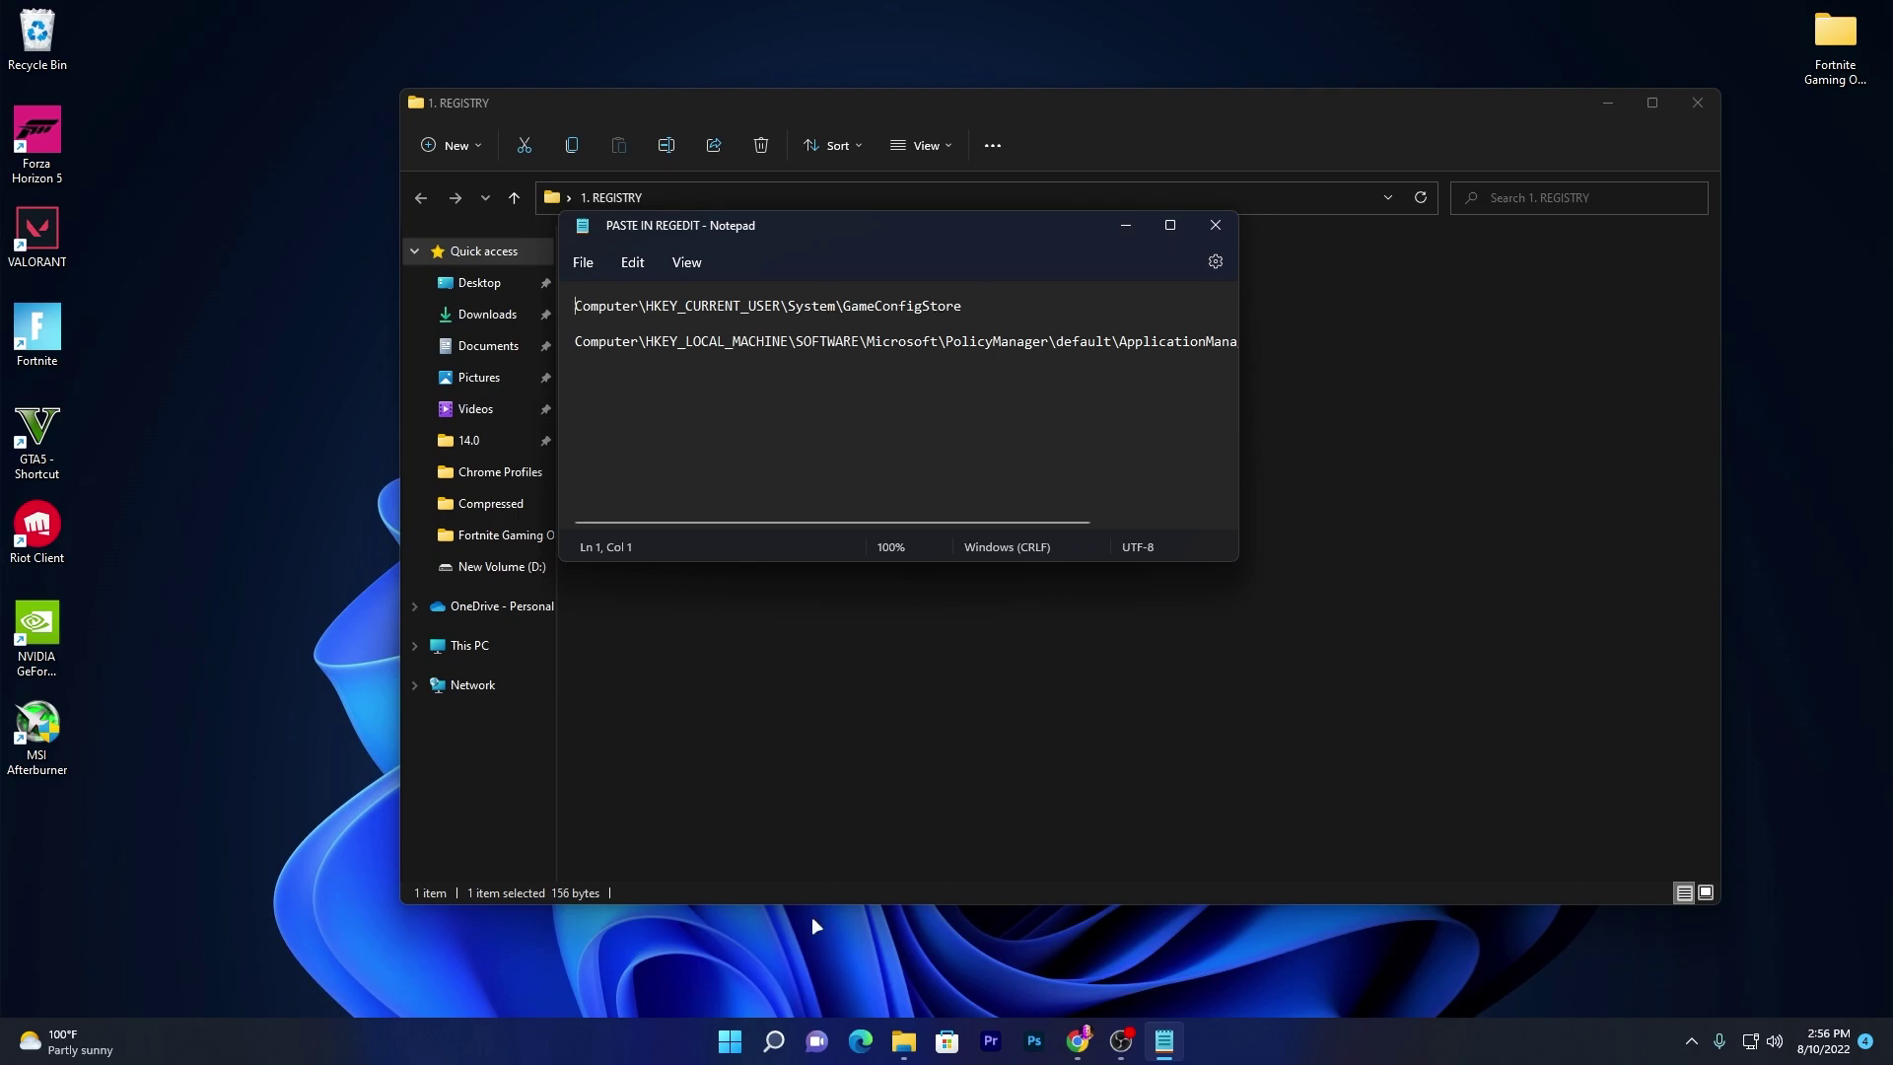
left_click(775, 1045)
type("re")
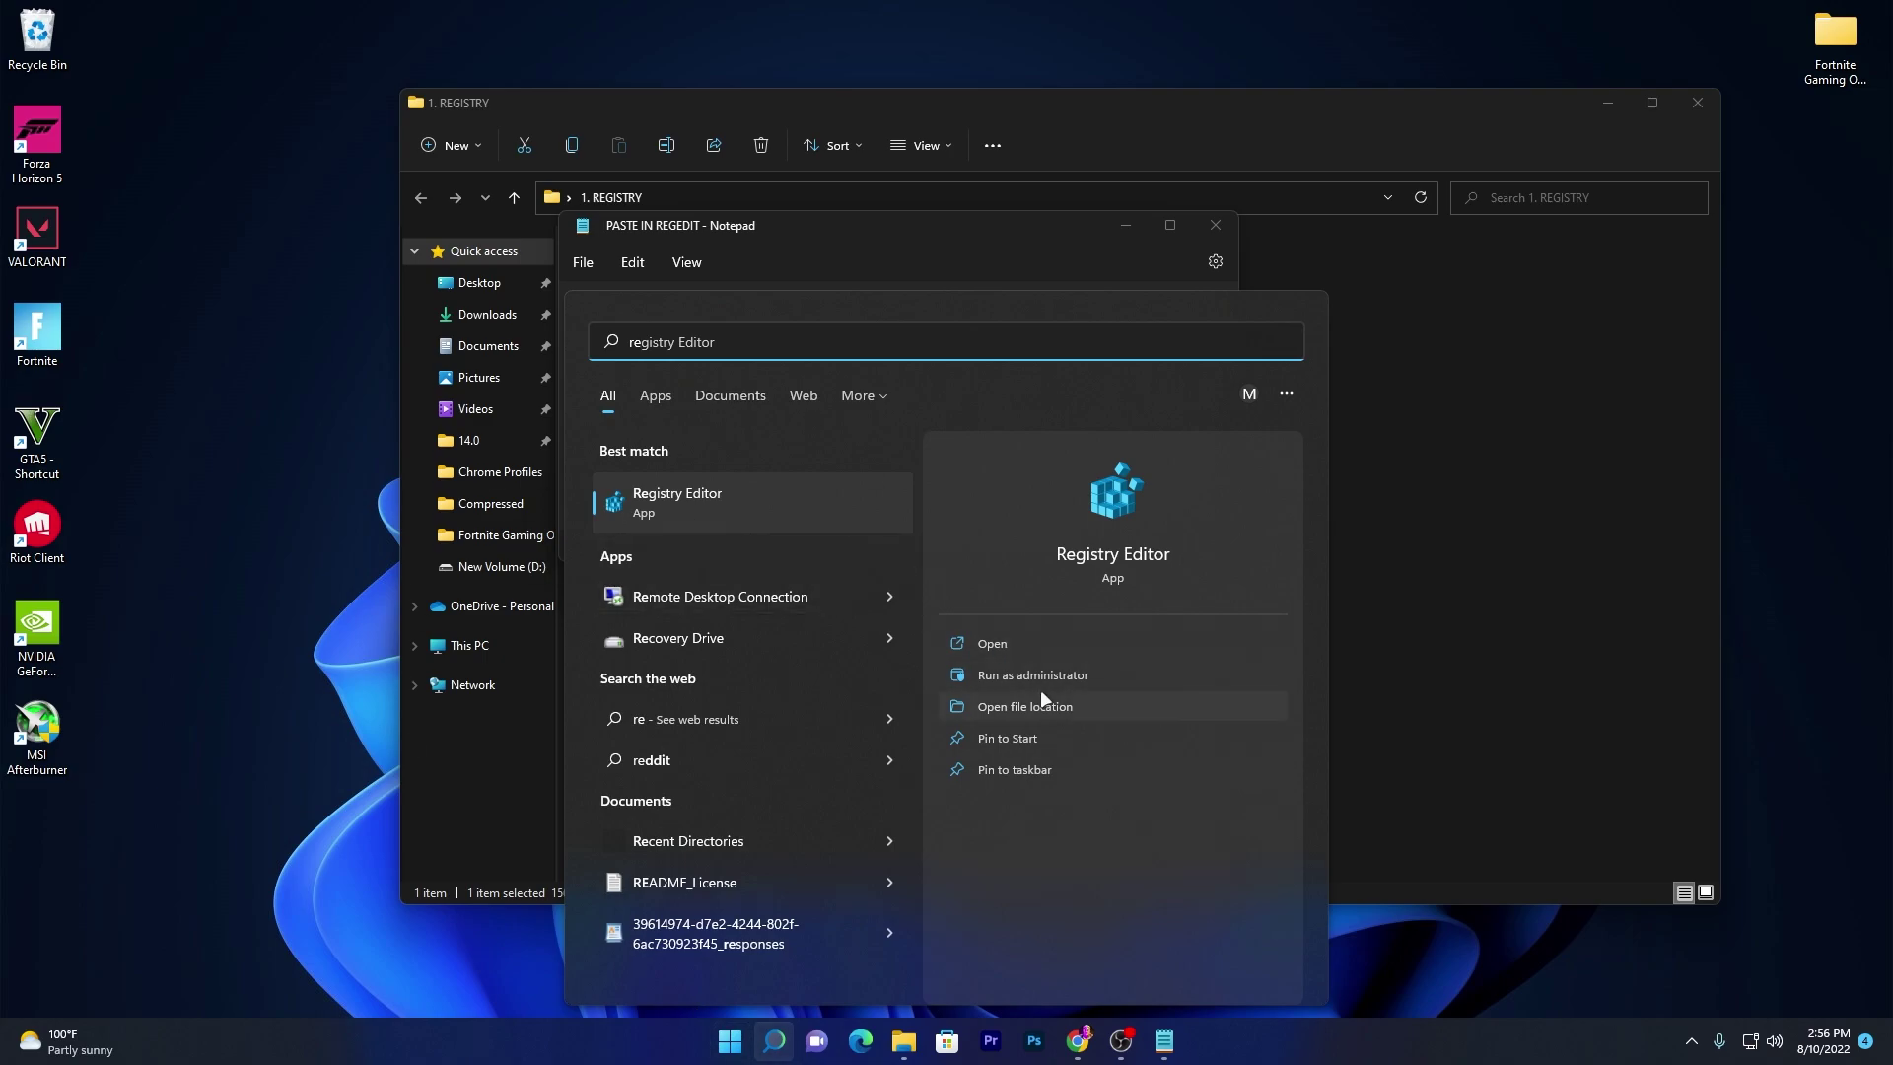
left_click(1031, 678)
left_click(833, 668)
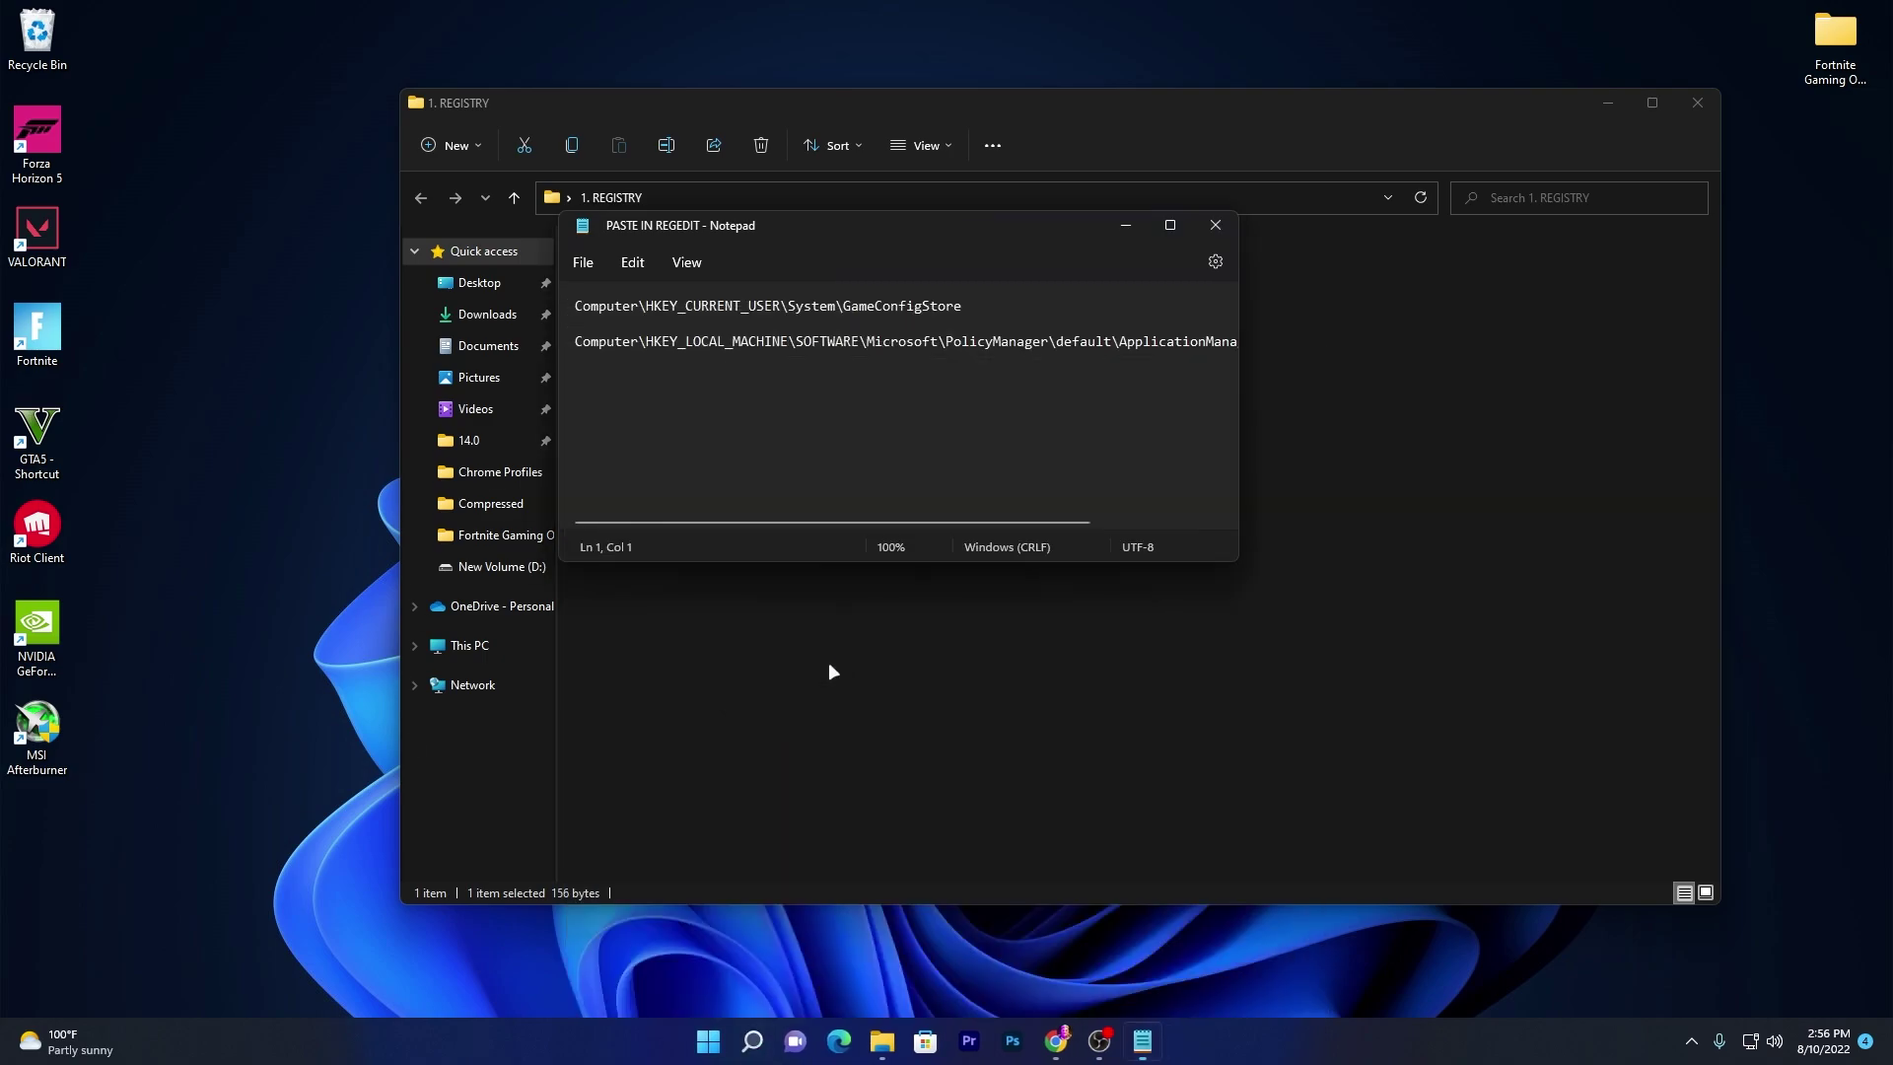
left_click_drag(814, 183, 710, 463)
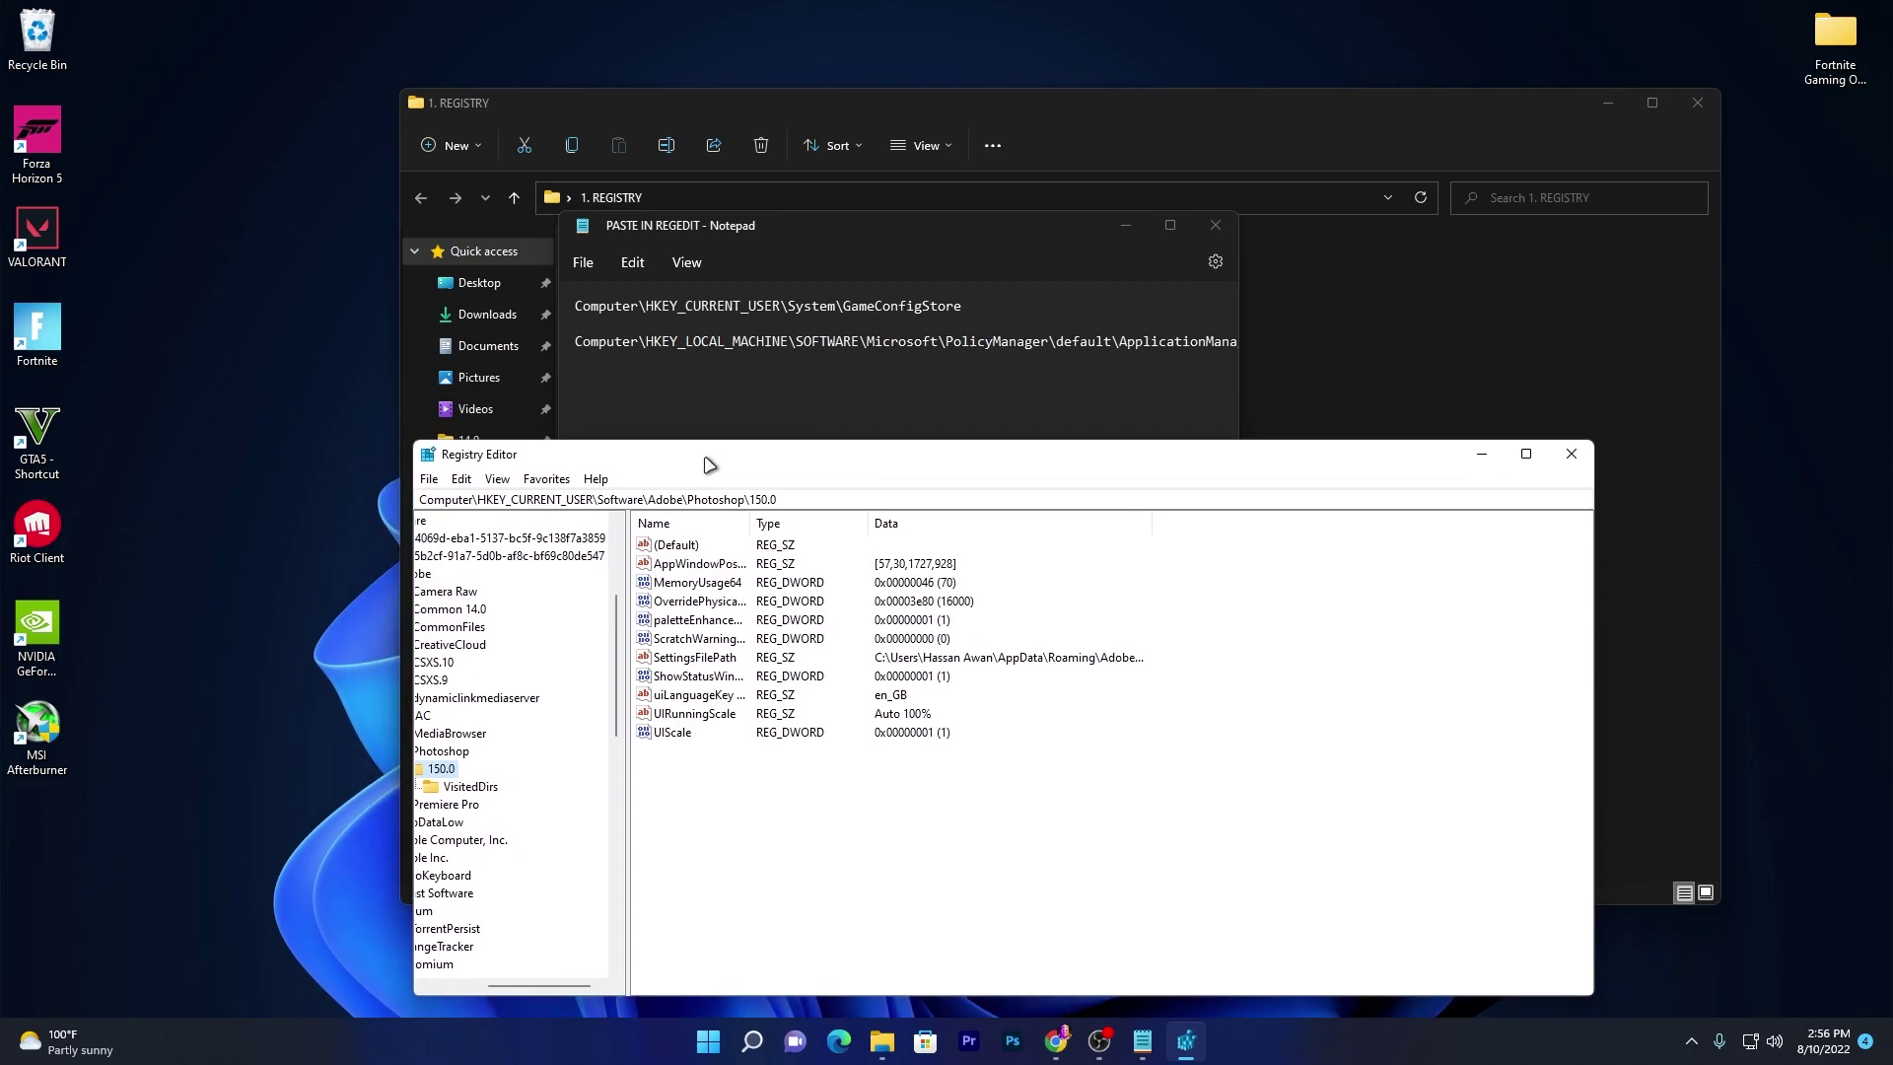
Go to the GameConfigStore key via its pasted path and set GameDVR_Enabled to 0.
left_click(960, 305)
left_click_drag(960, 306, 567, 306)
key("ctrl+c")
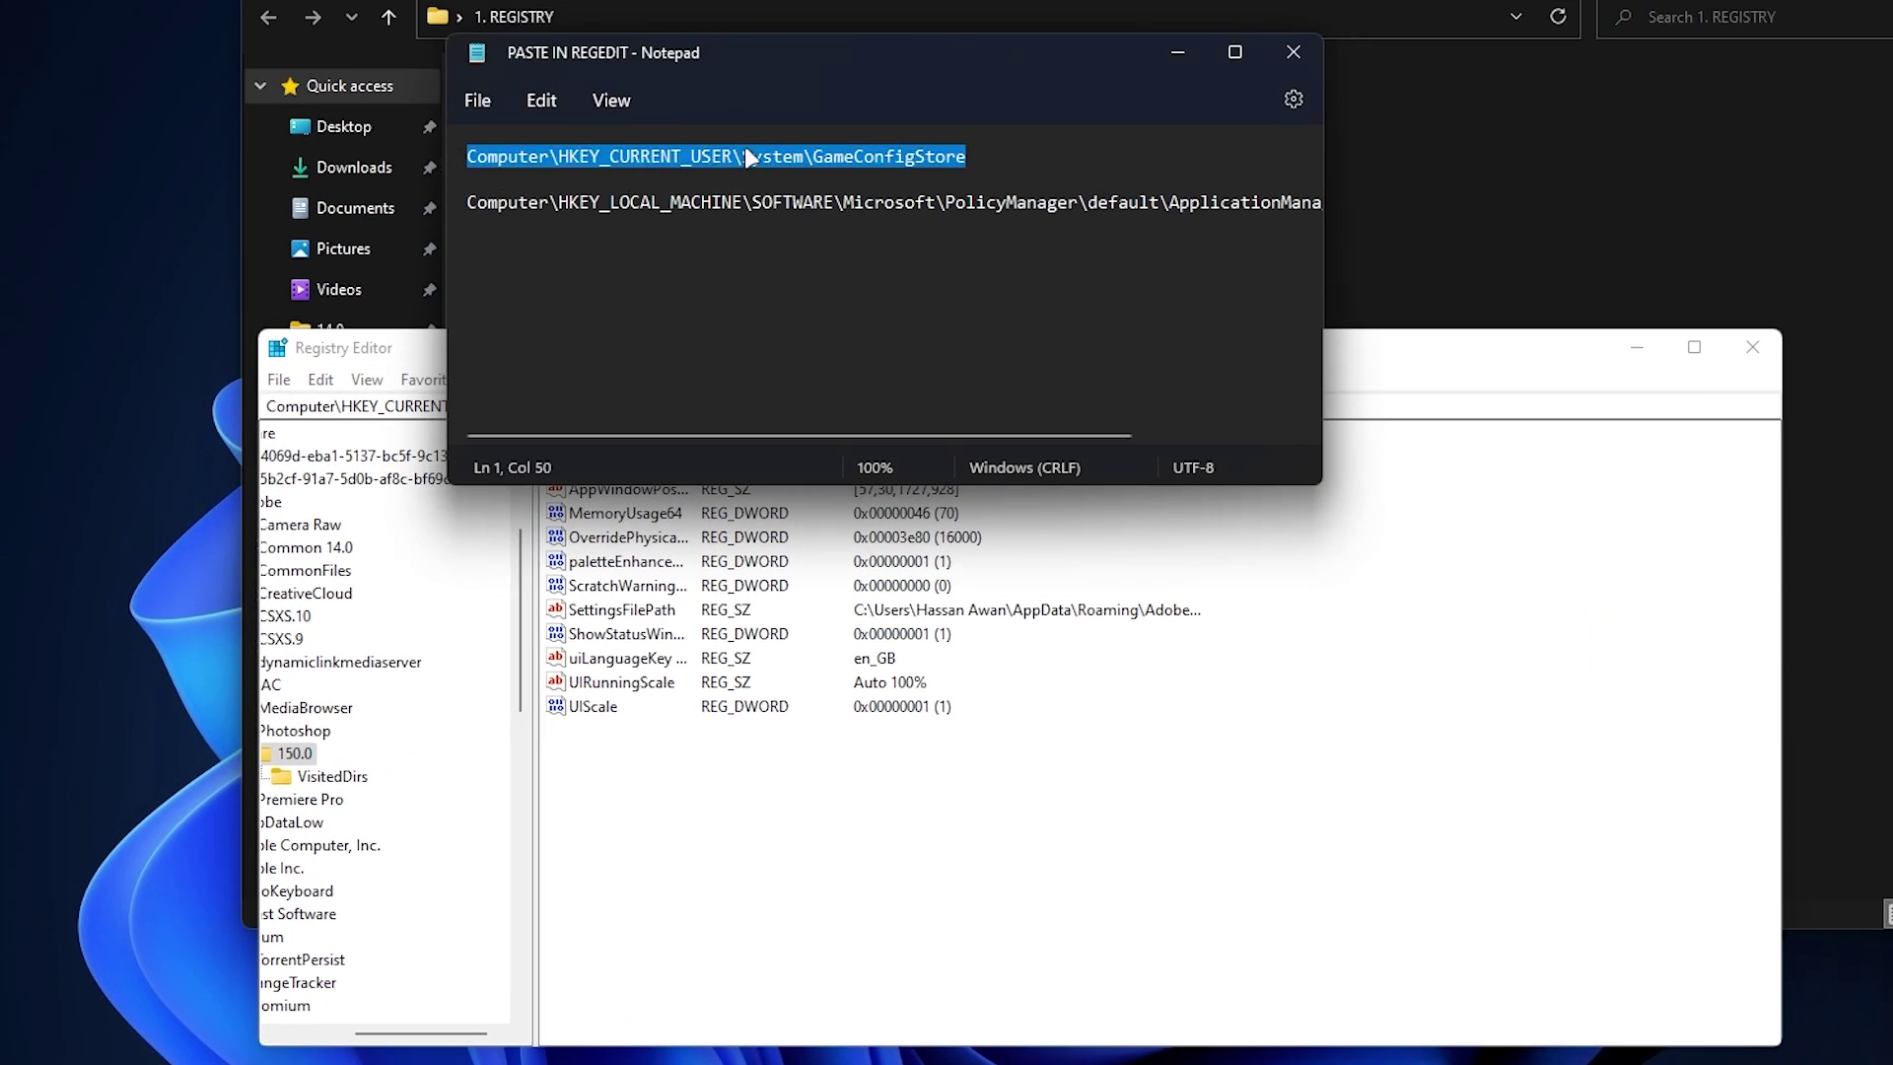
left_click(1388, 378)
left_click(744, 405)
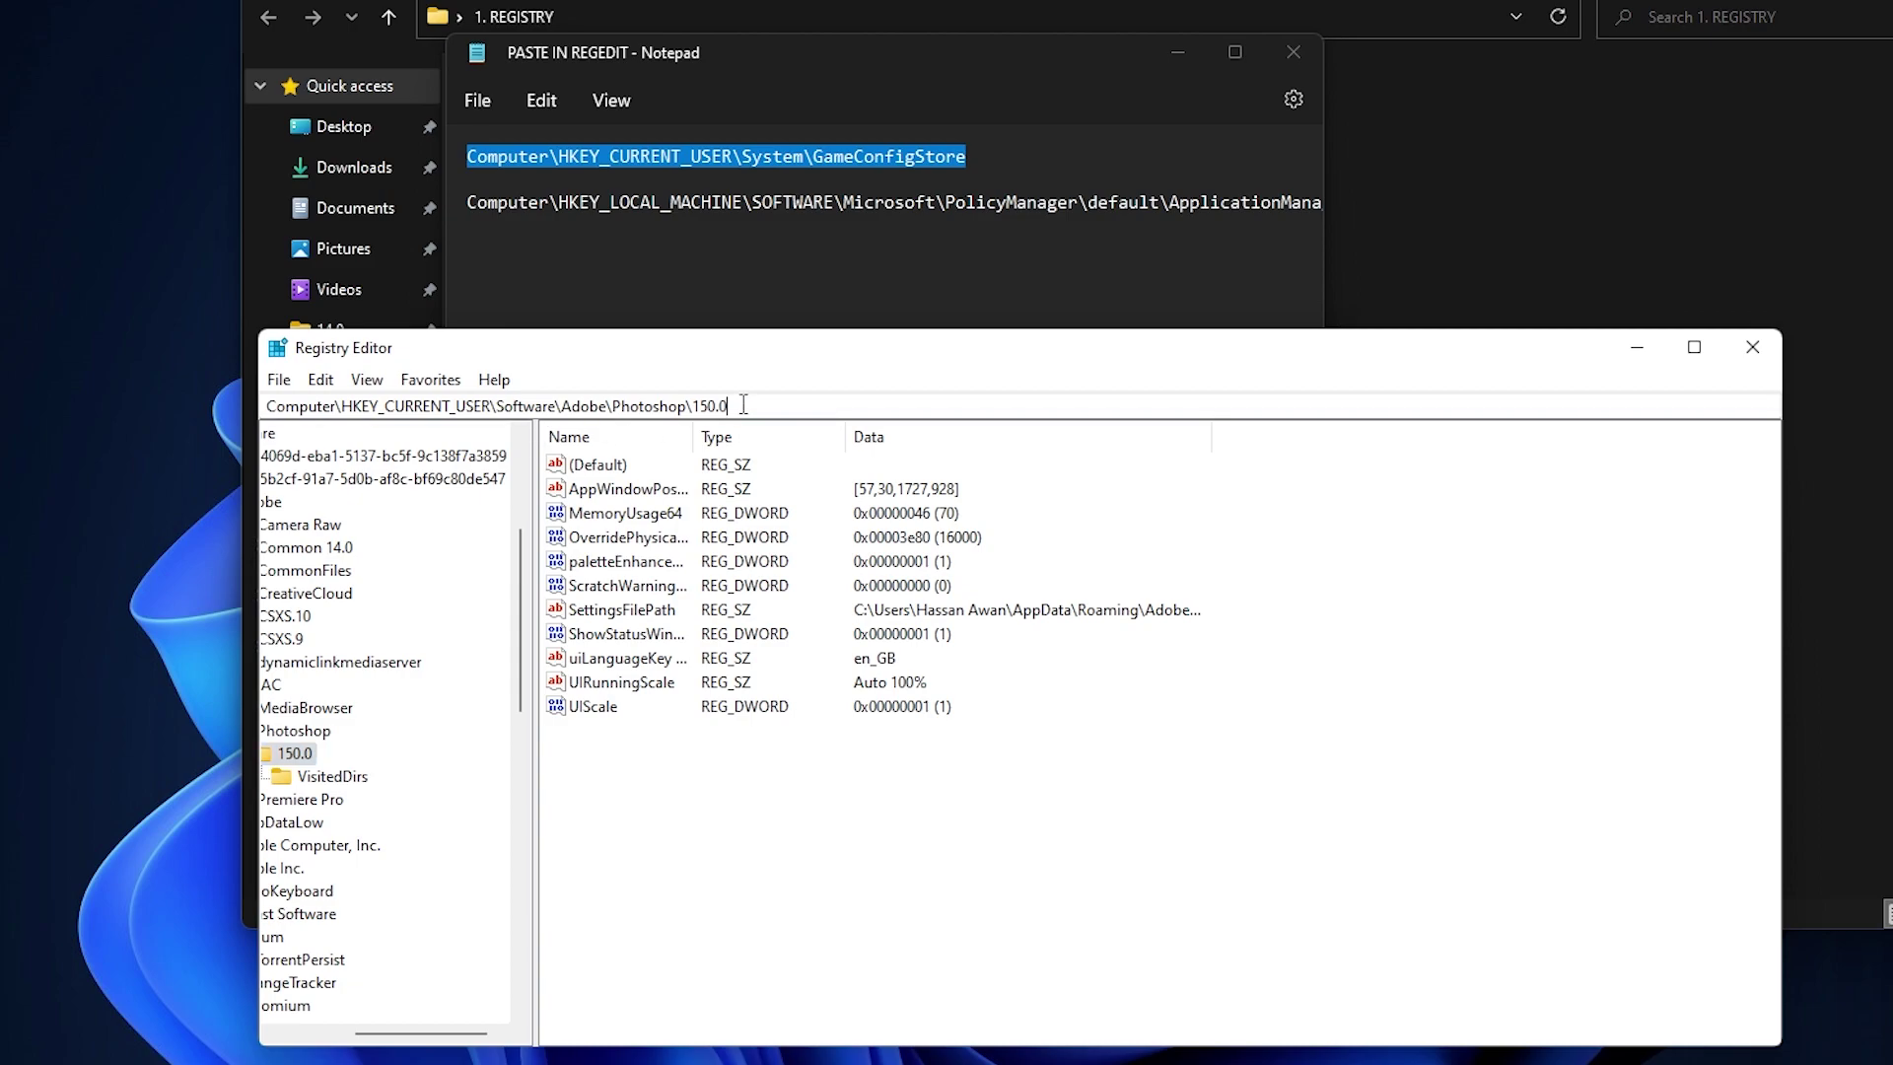
key("BackSpace")
key("BackSpace")
key("BackSpace")
key("BackSpace")
key("BackSpace")
key("BackSpace")
key("BackSpace")
key("BackSpace")
key("BackSpace")
key("BackSpace")
key("BackSpace")
key("BackSpace")
key("BackSpace")
key("BackSpace")
key("BackSpace")
key("BackSpace")
key("BackSpace")
key("BackSpace")
key("BackSpace")
key("BackSpace")
key("BackSpace")
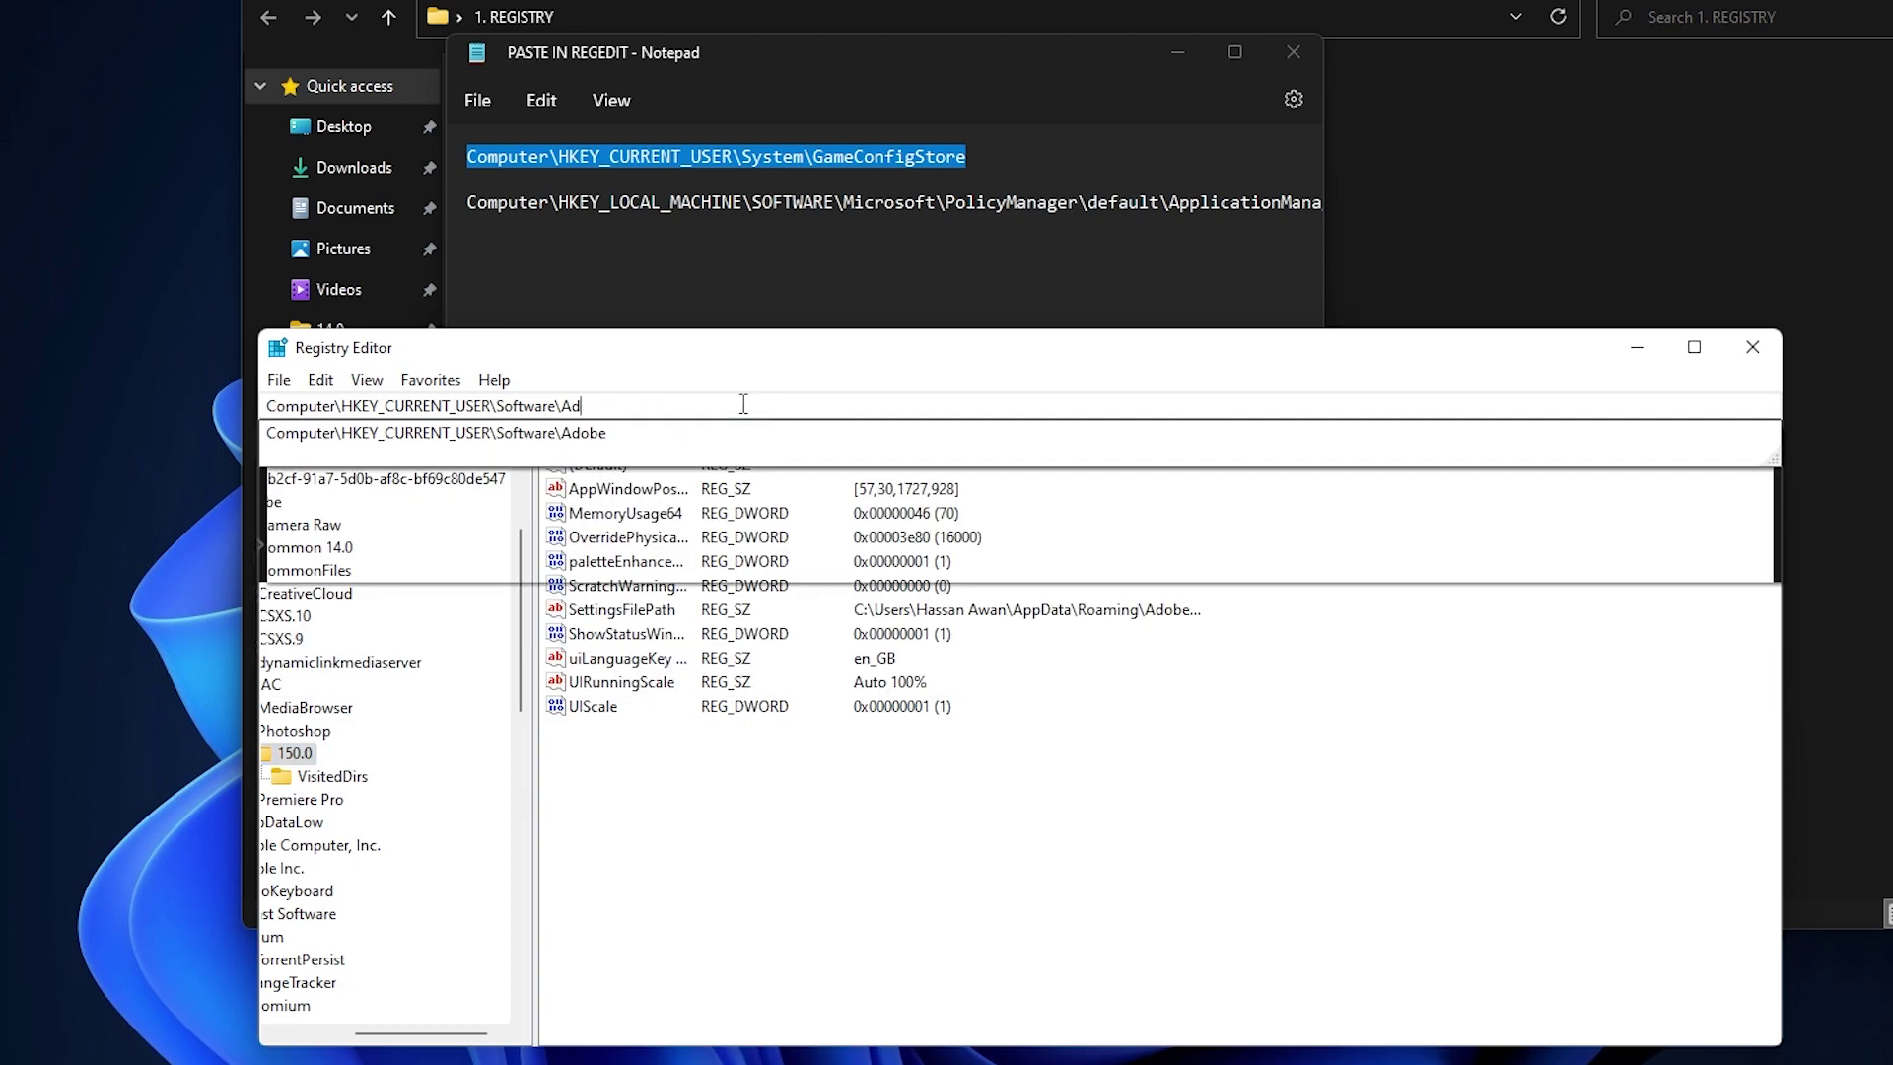
key("ctrl+v")
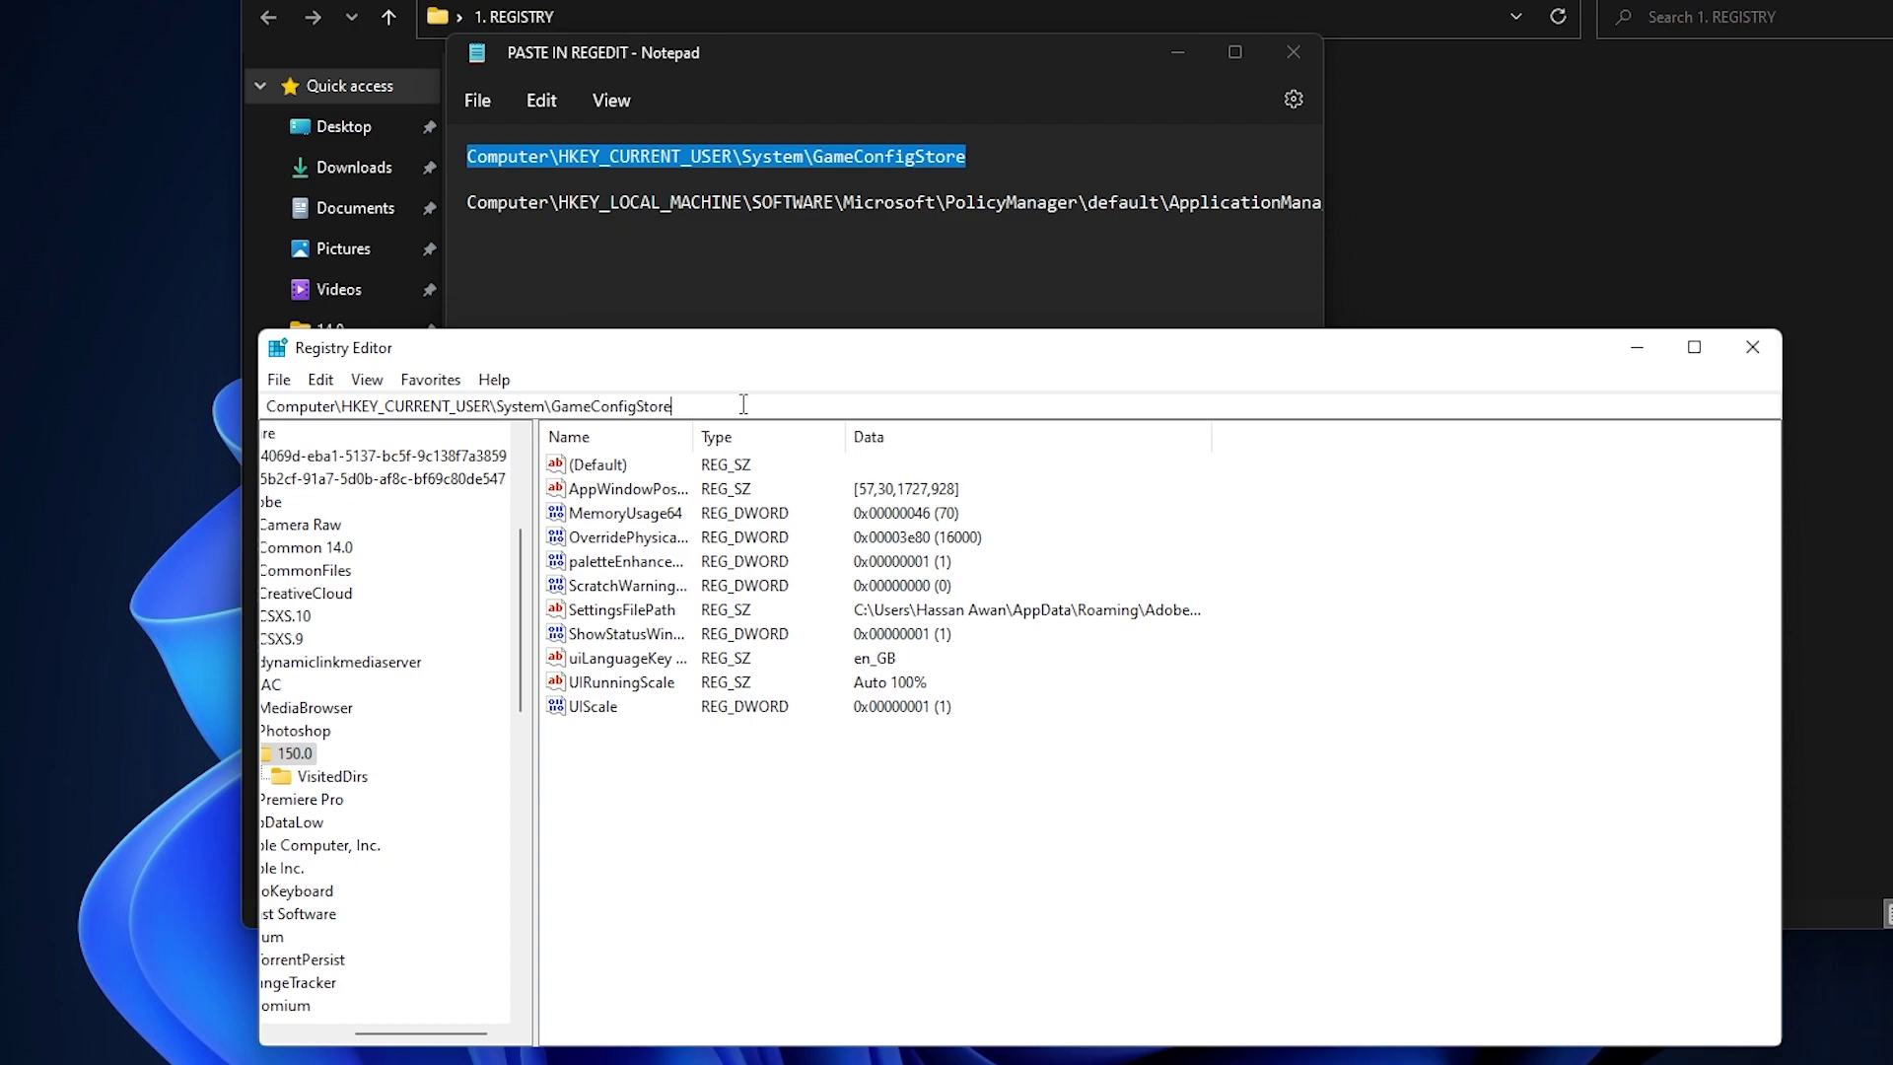
key("Return")
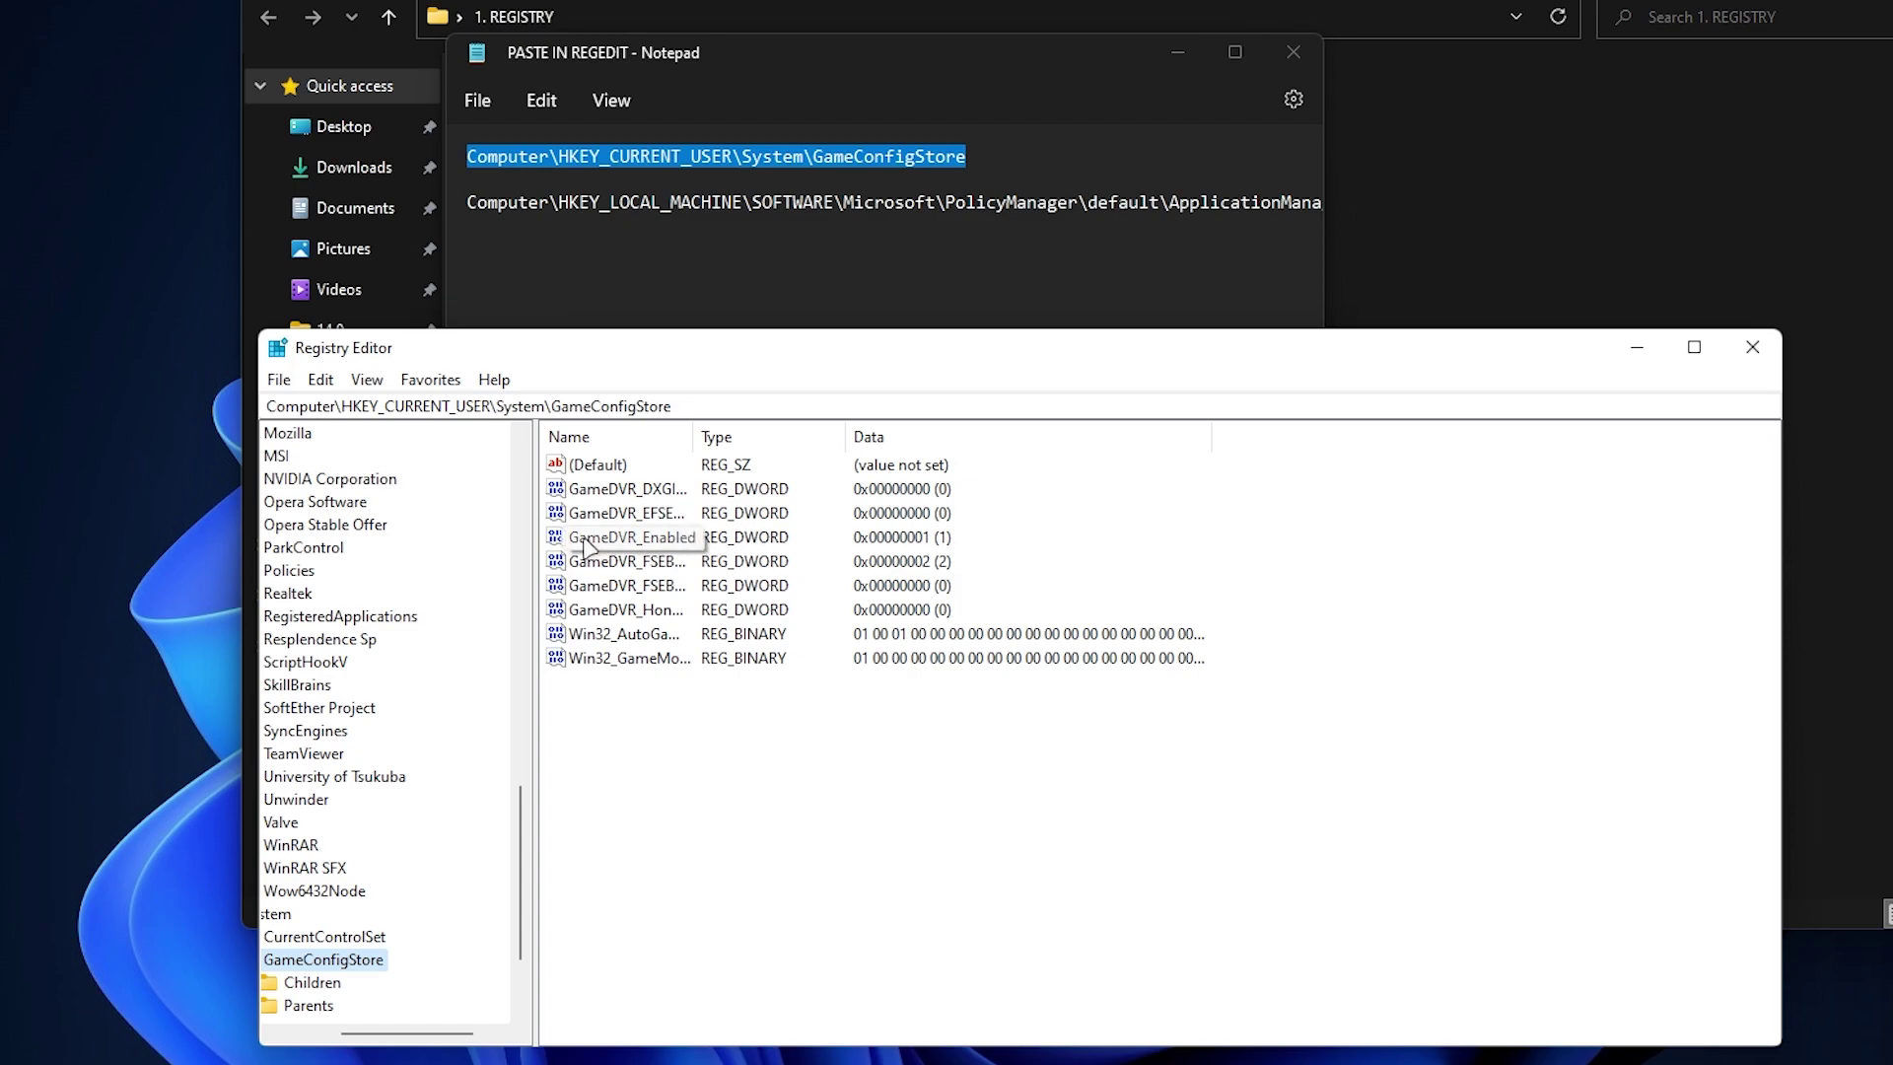
right_click(630, 539)
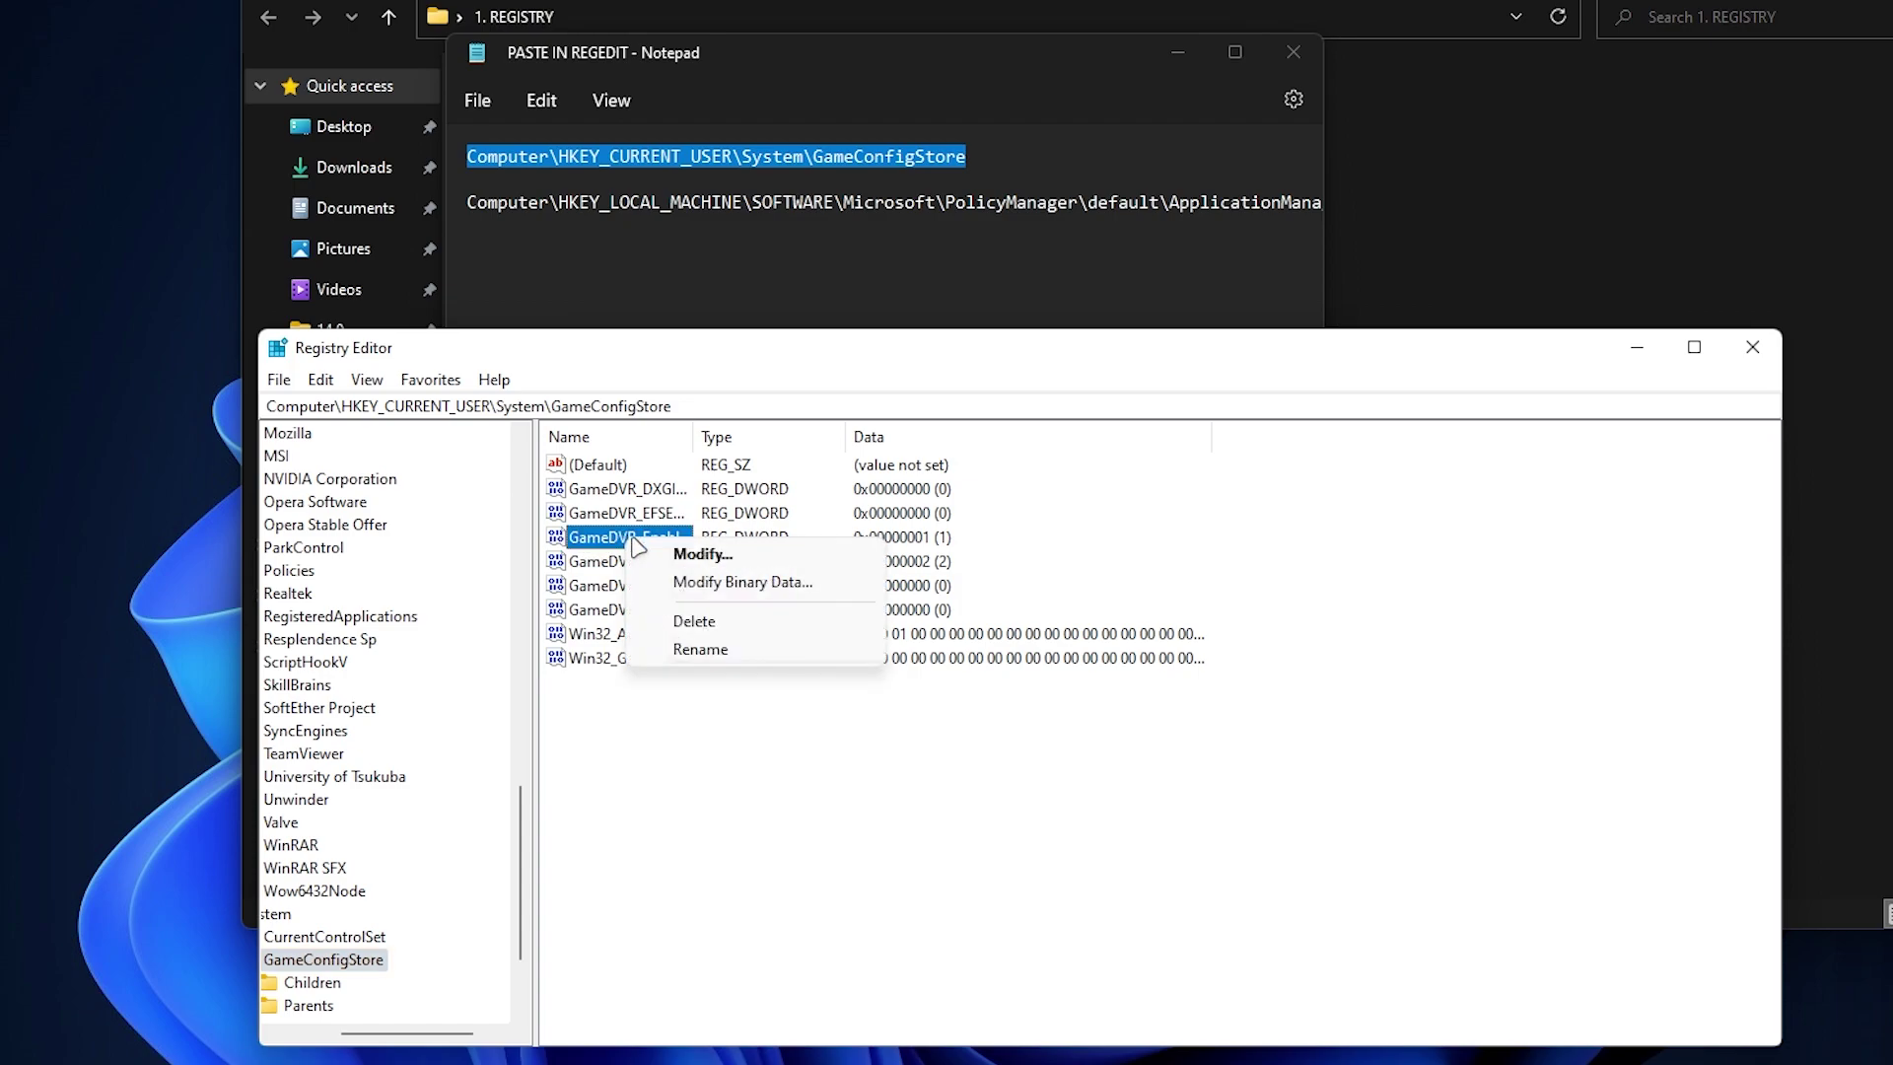
left_click(657, 555)
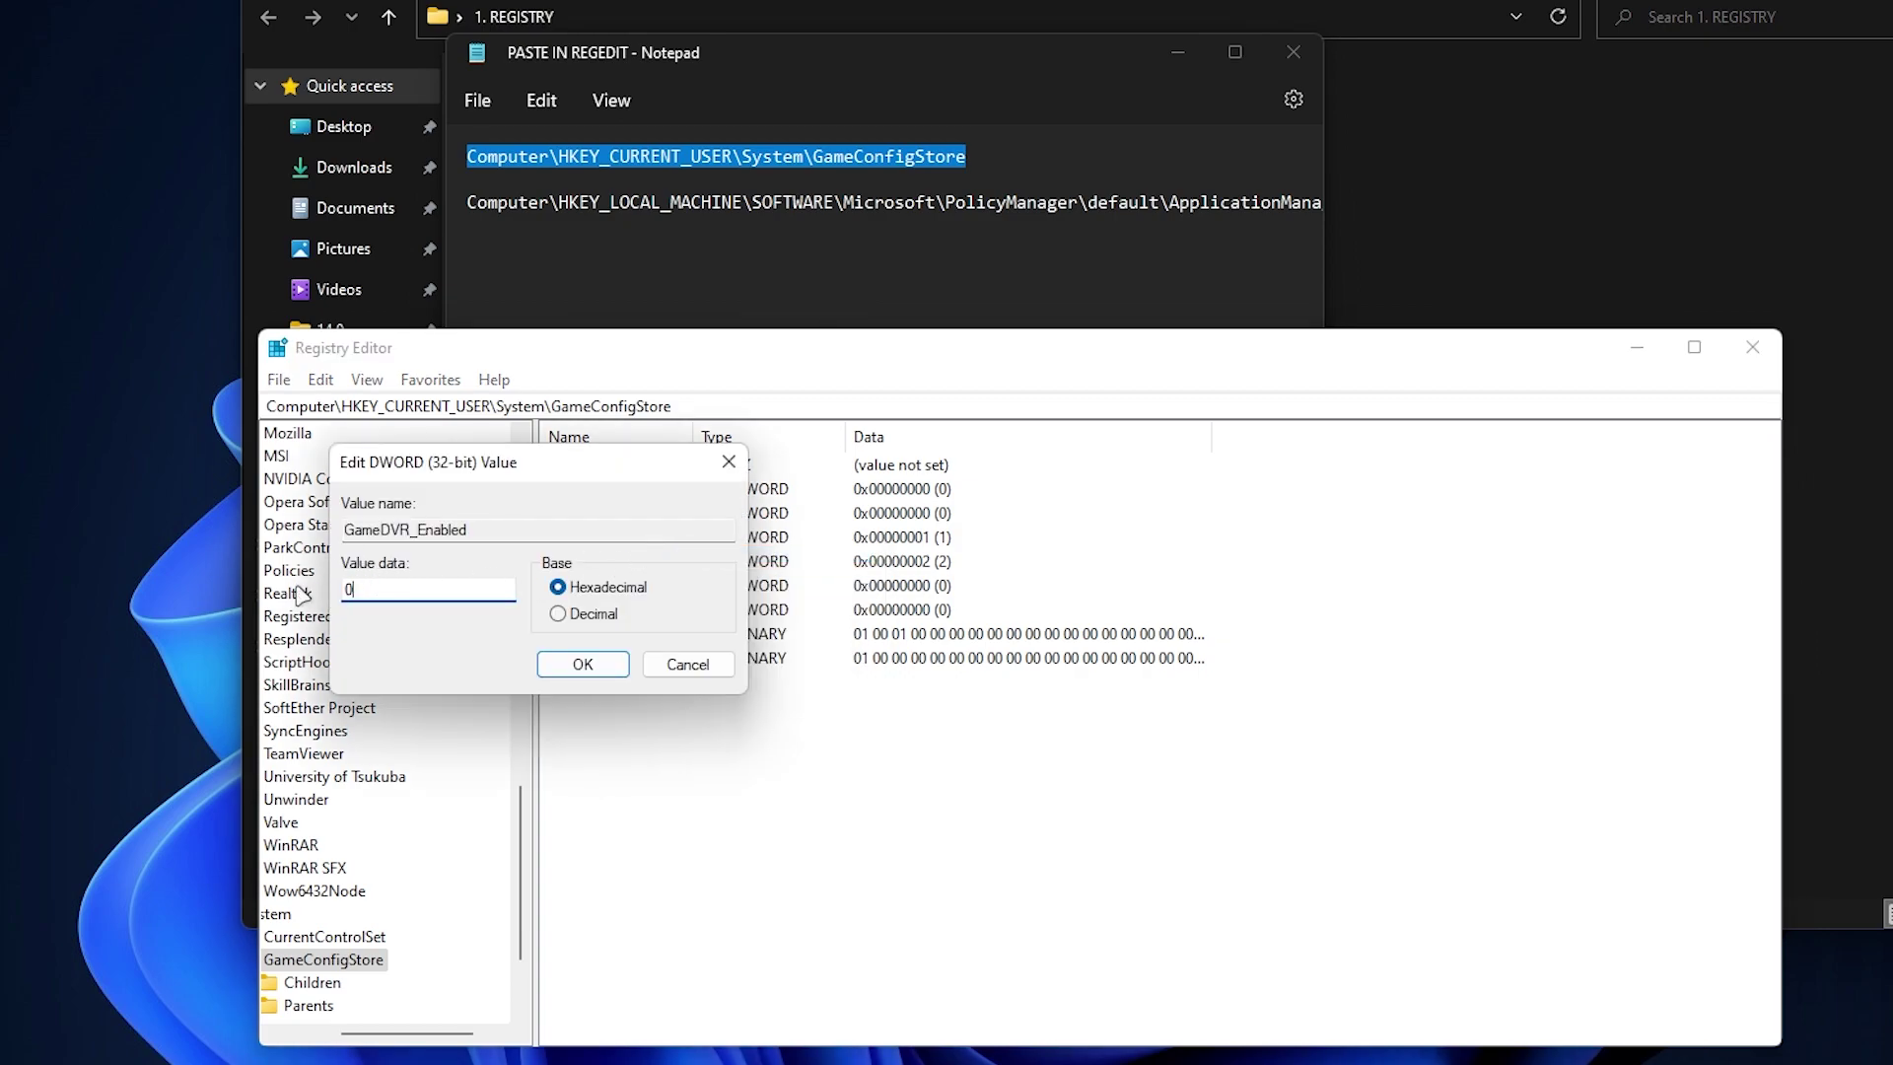
left_click(577, 663)
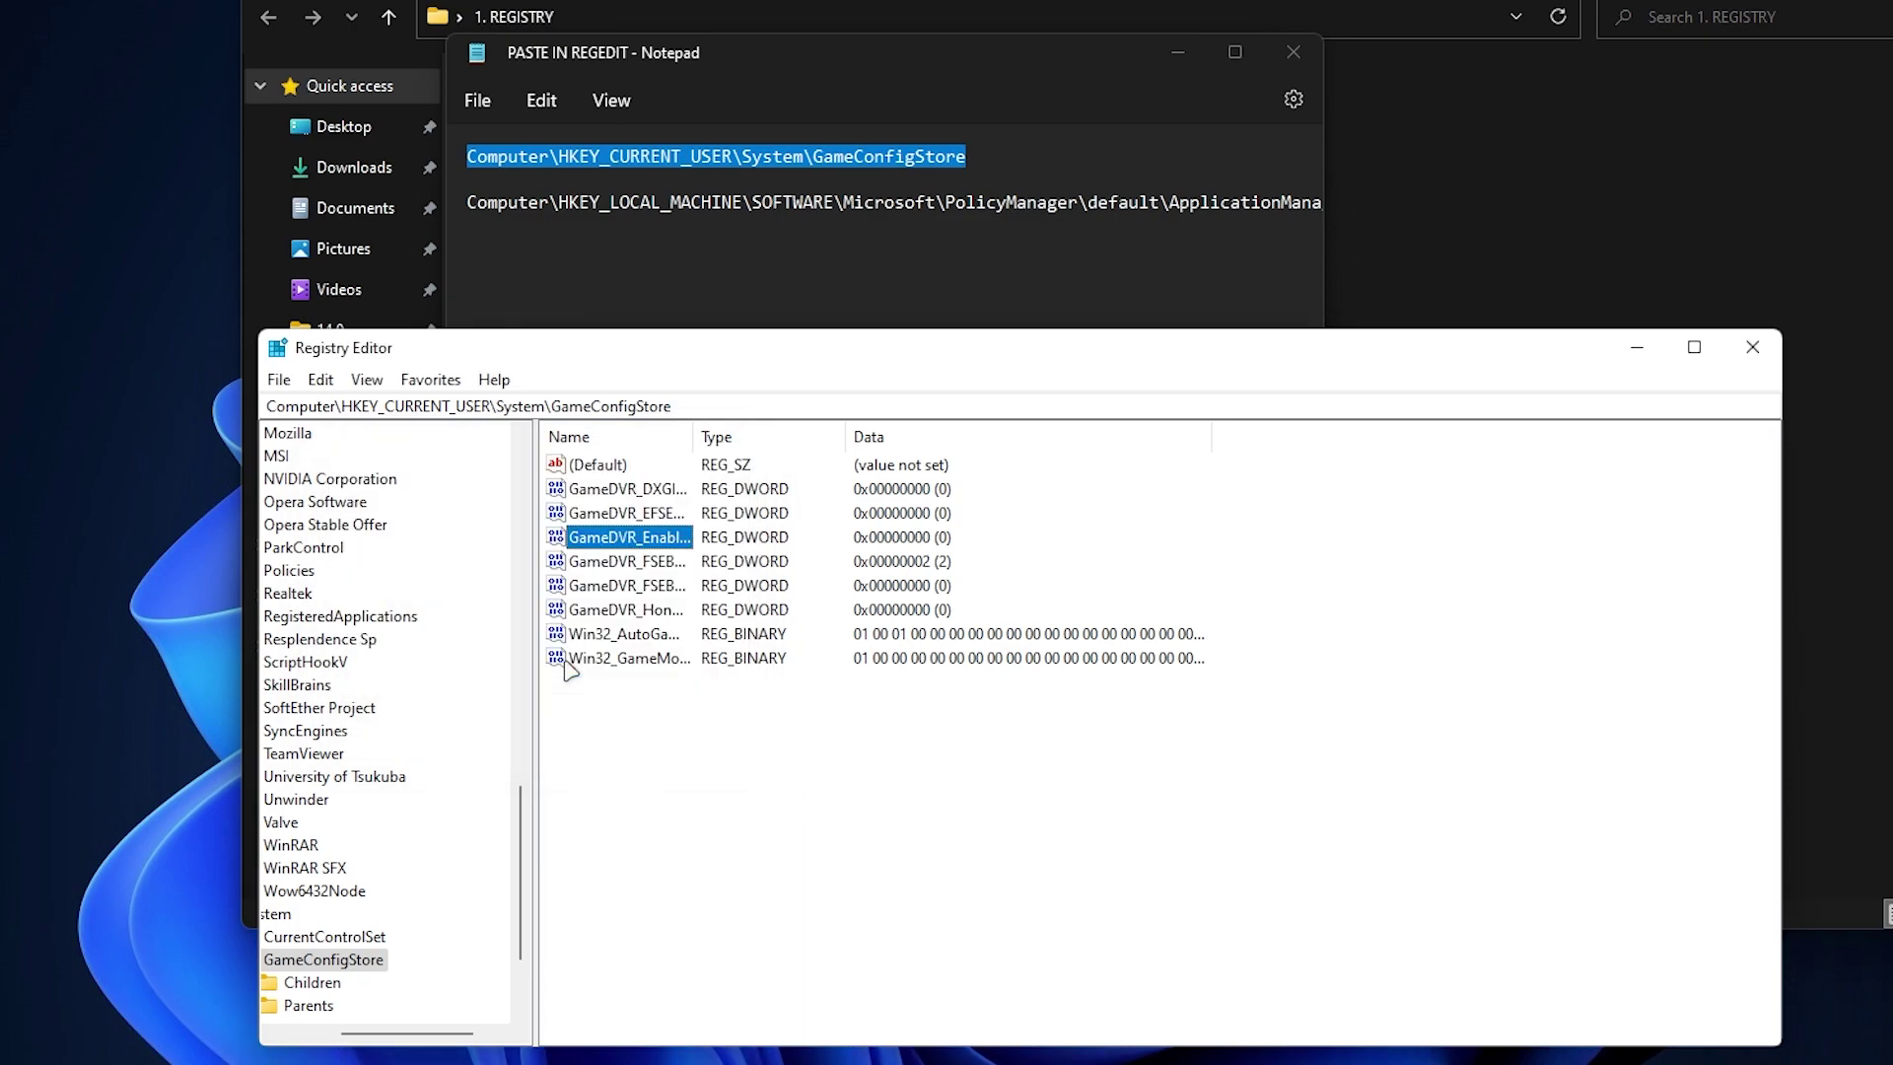
Go to the AllowGameDVR key, set its value entry to 0, and close Registry Editor.
left_click_drag(466, 202, 1357, 216)
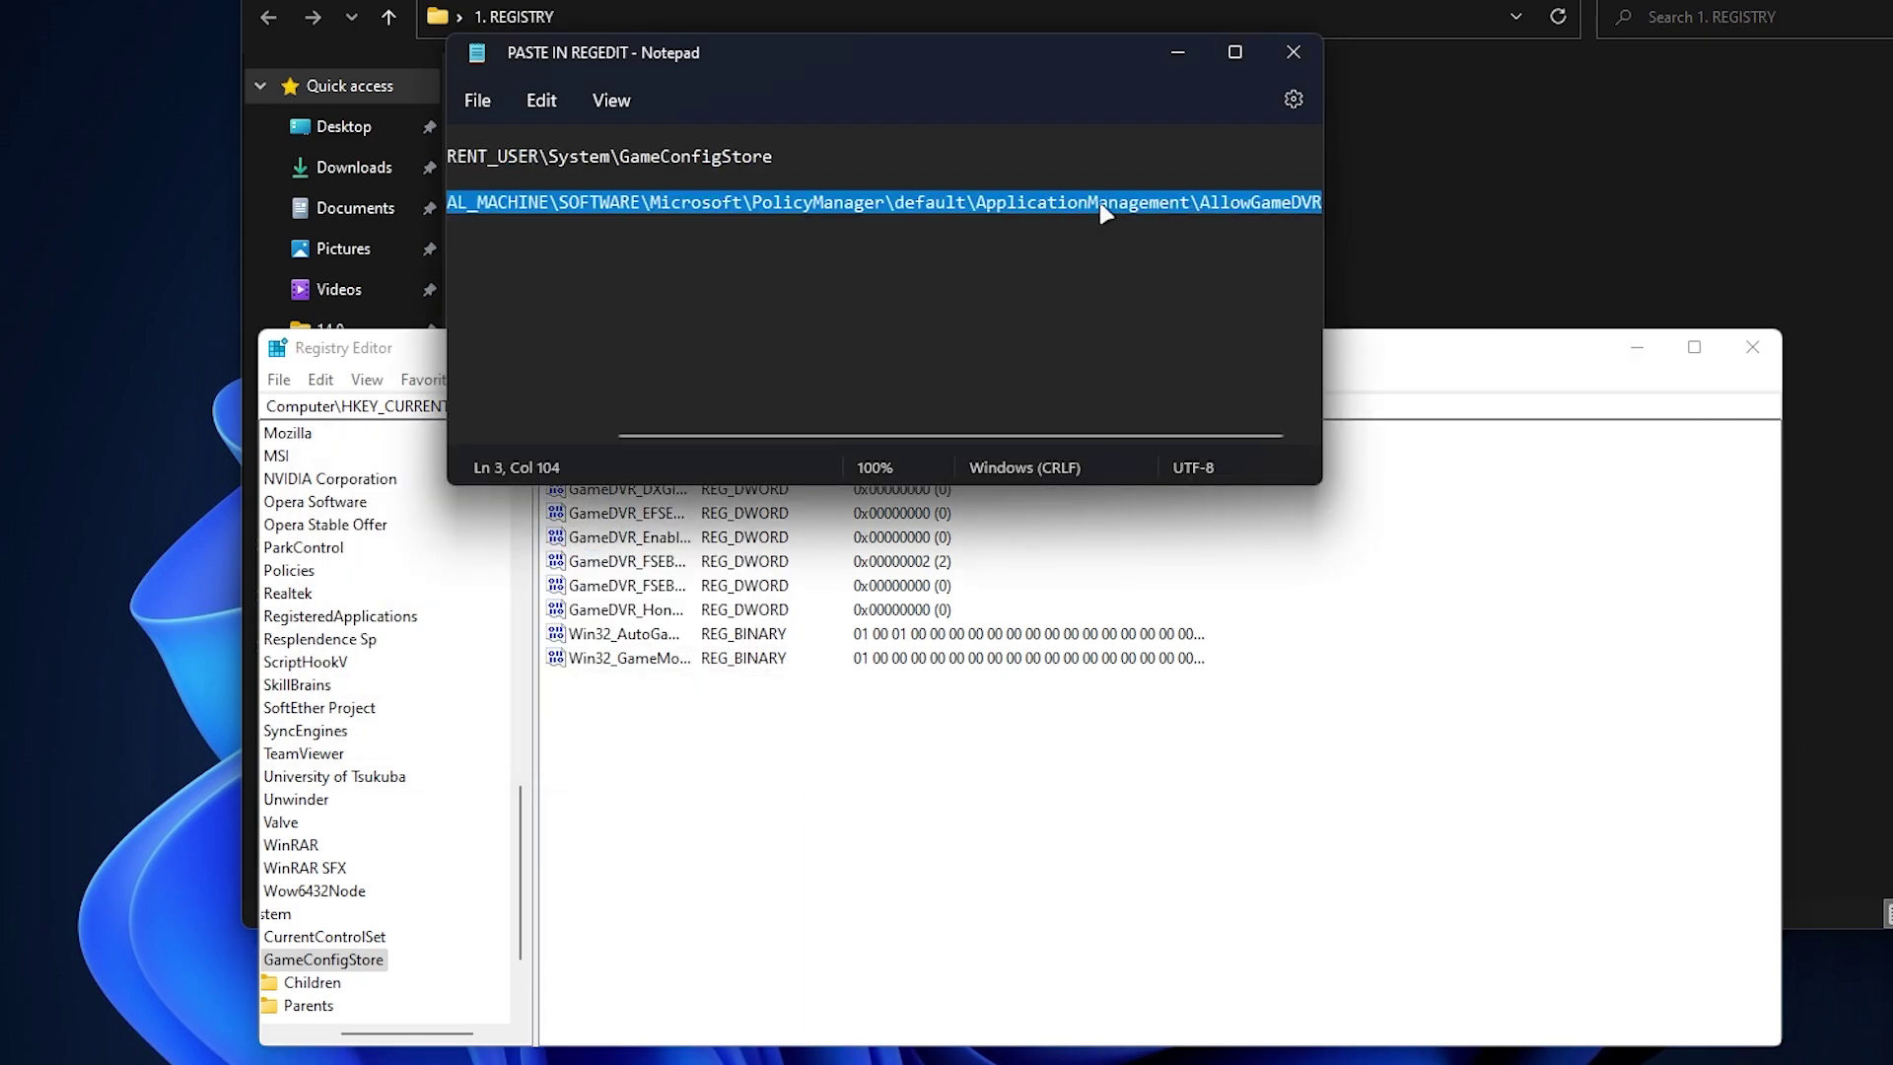
right_click(1038, 205)
left_click(1109, 334)
left_click(1376, 353)
left_click(707, 402)
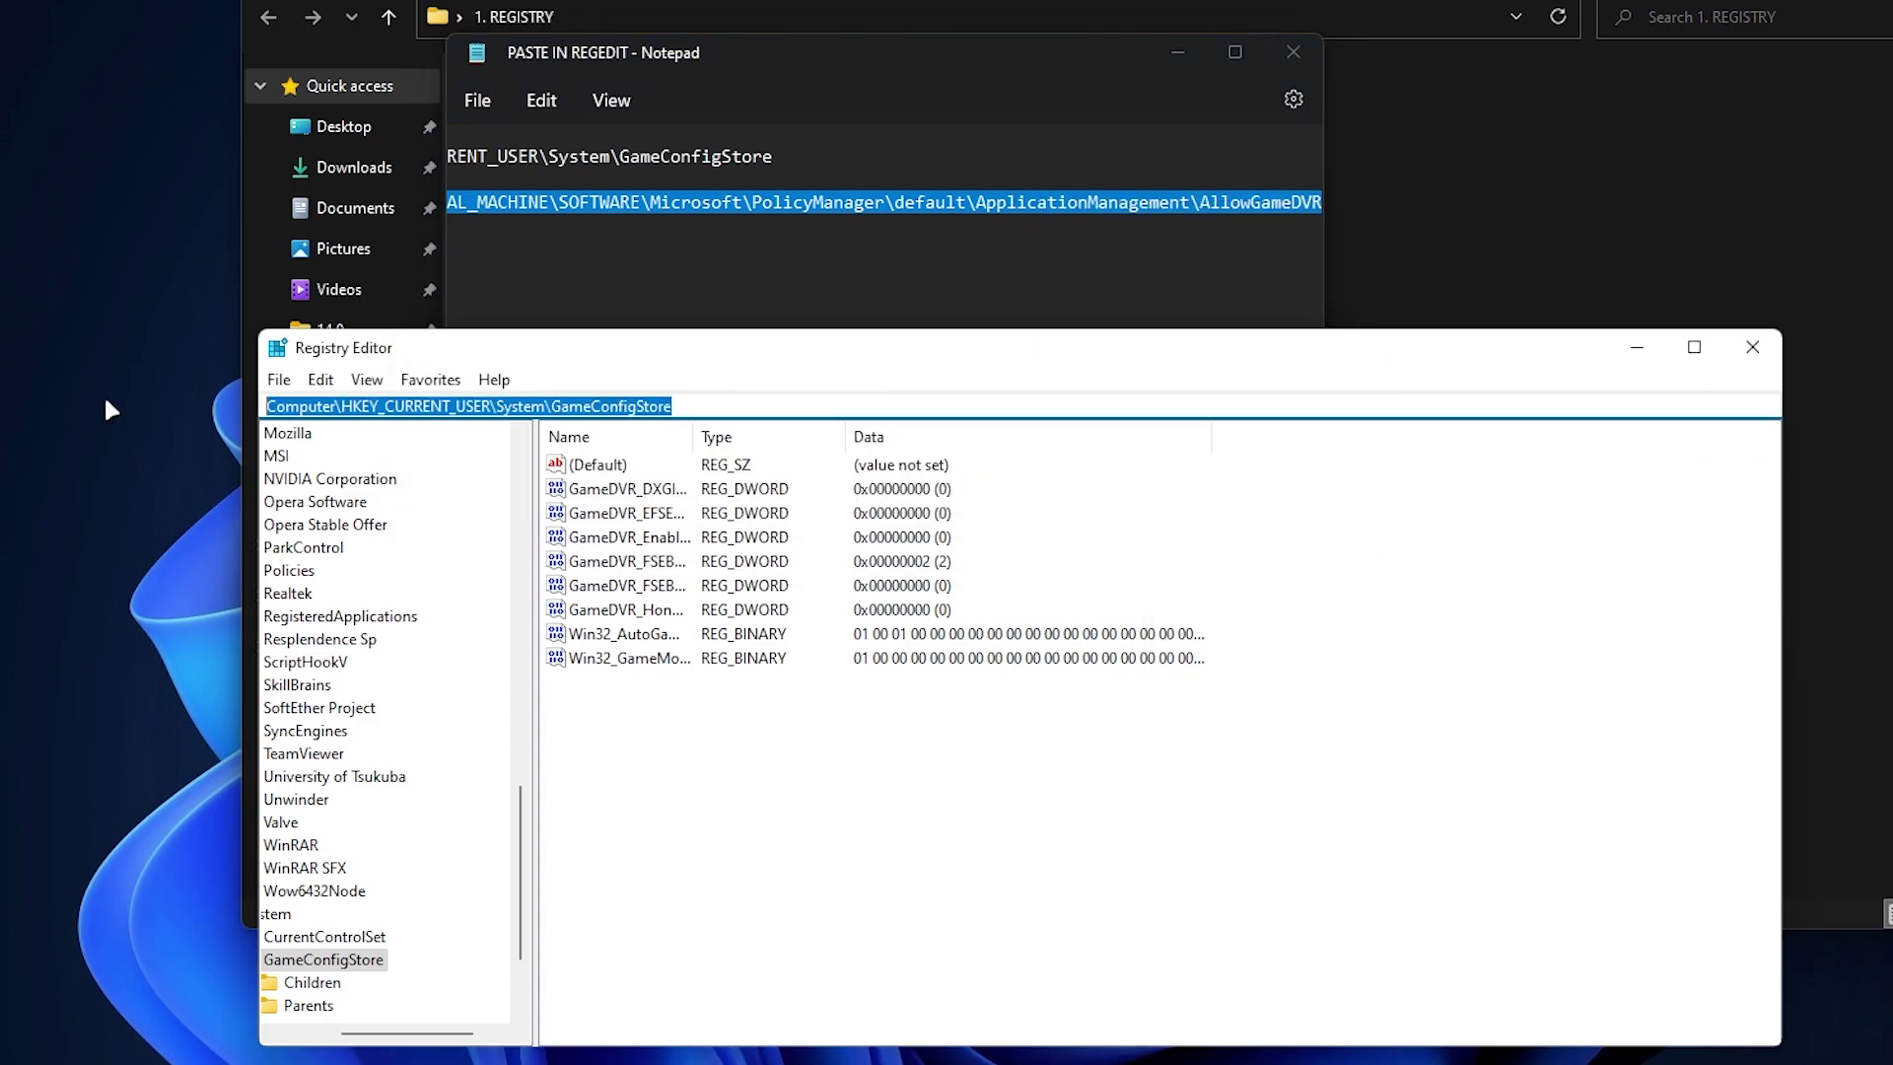
key("ctrl+v")
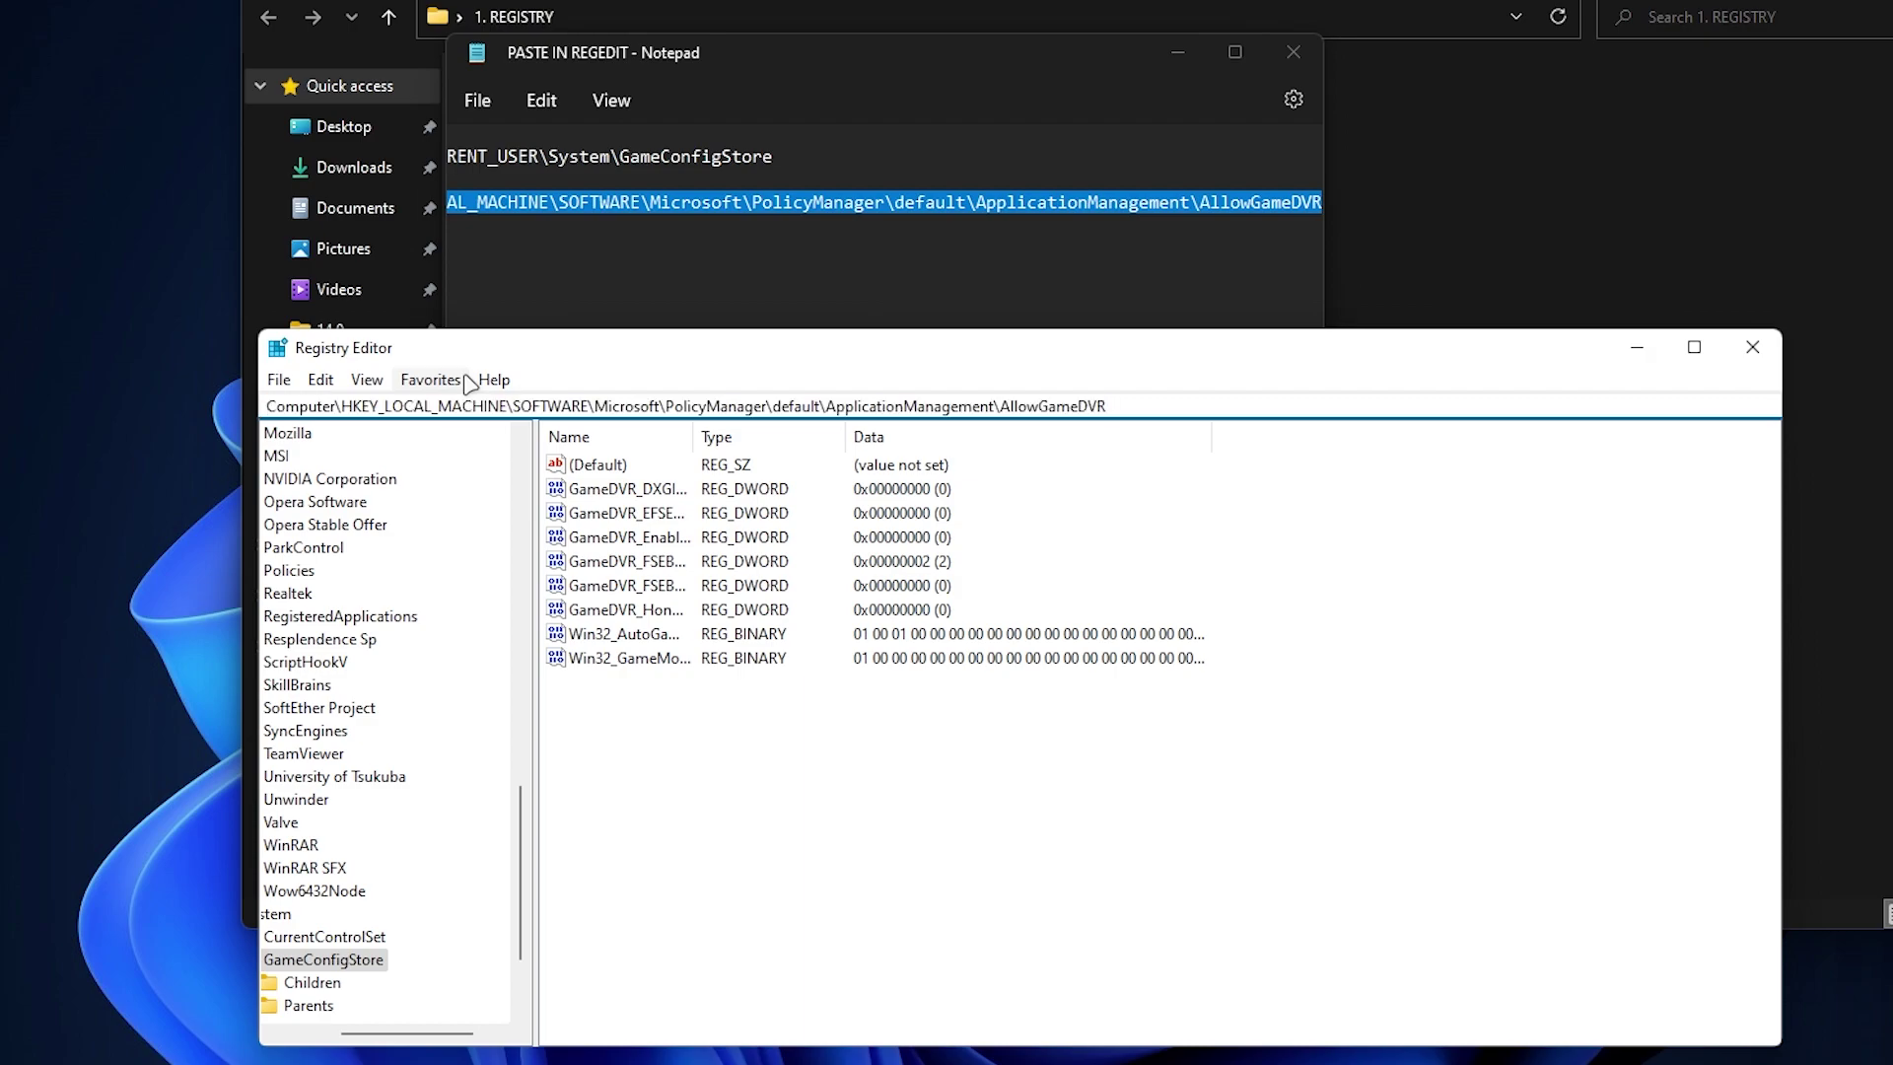
key("Return")
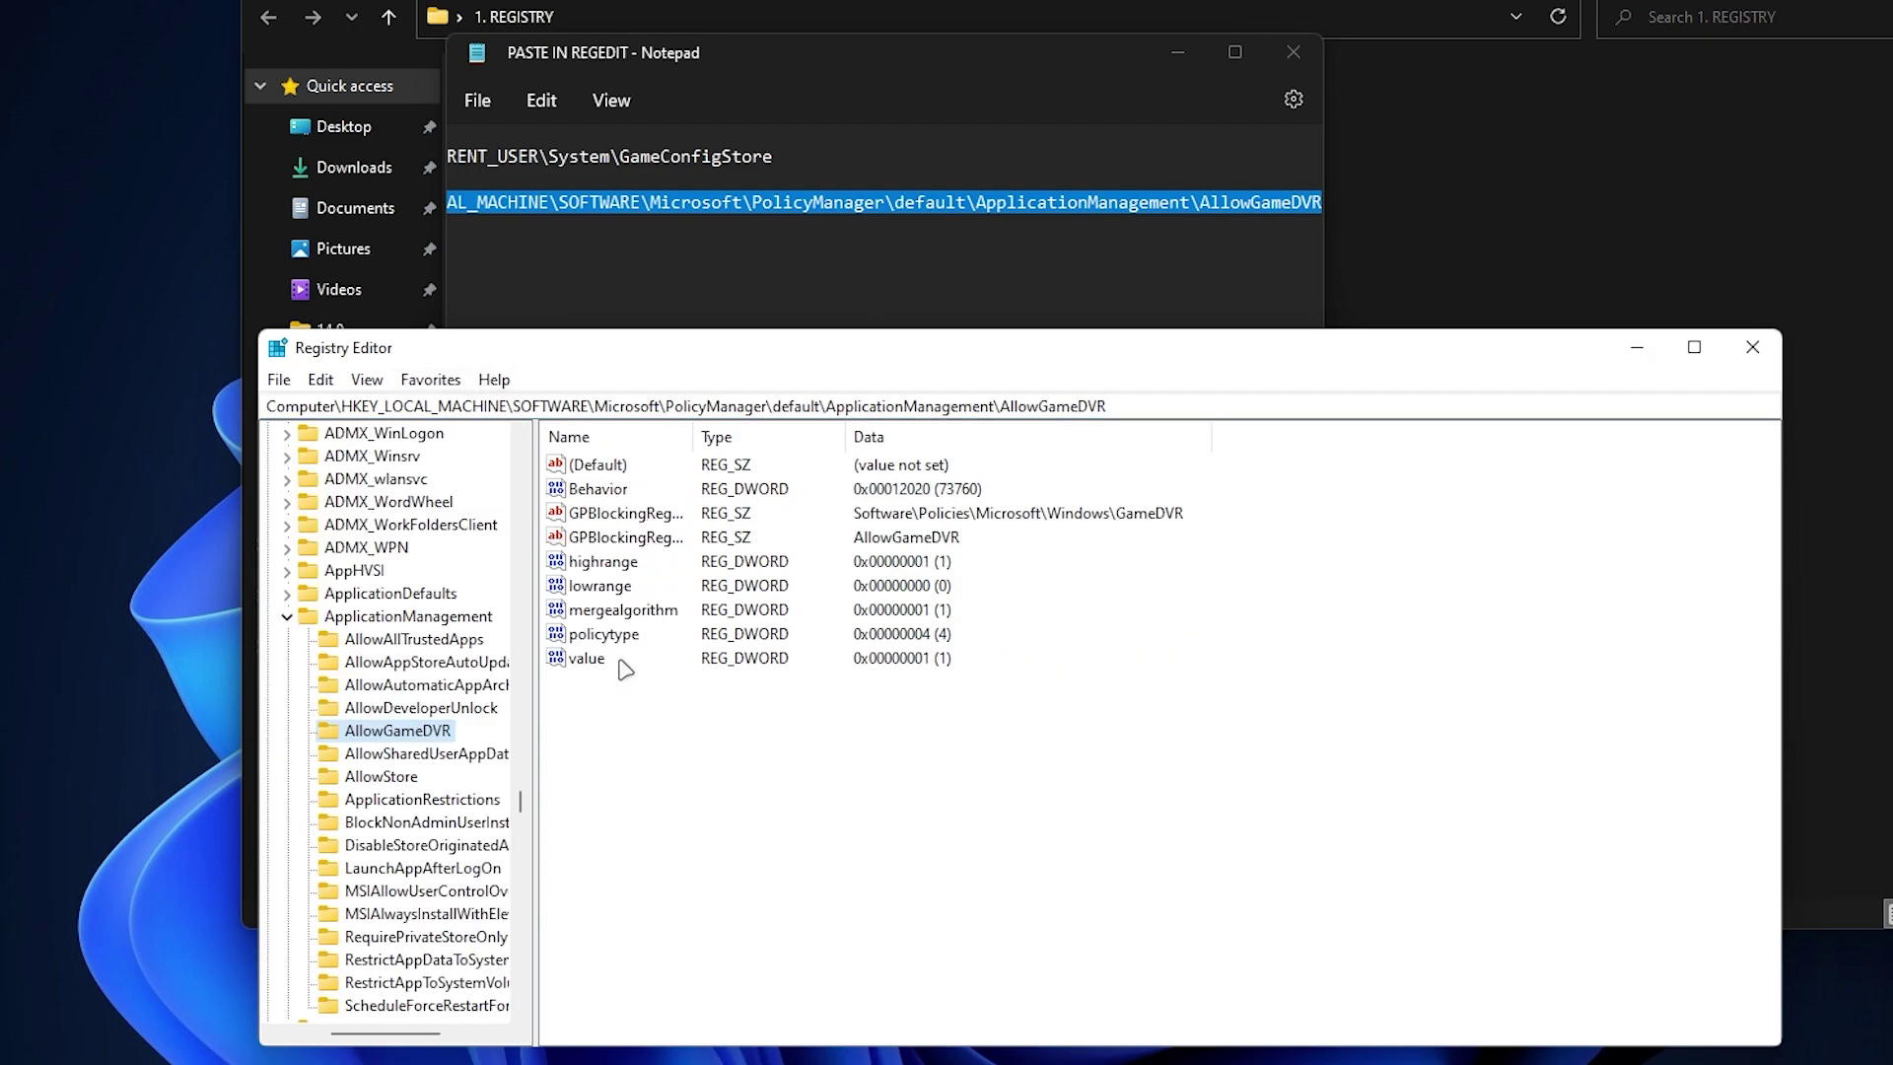
right_click(584, 663)
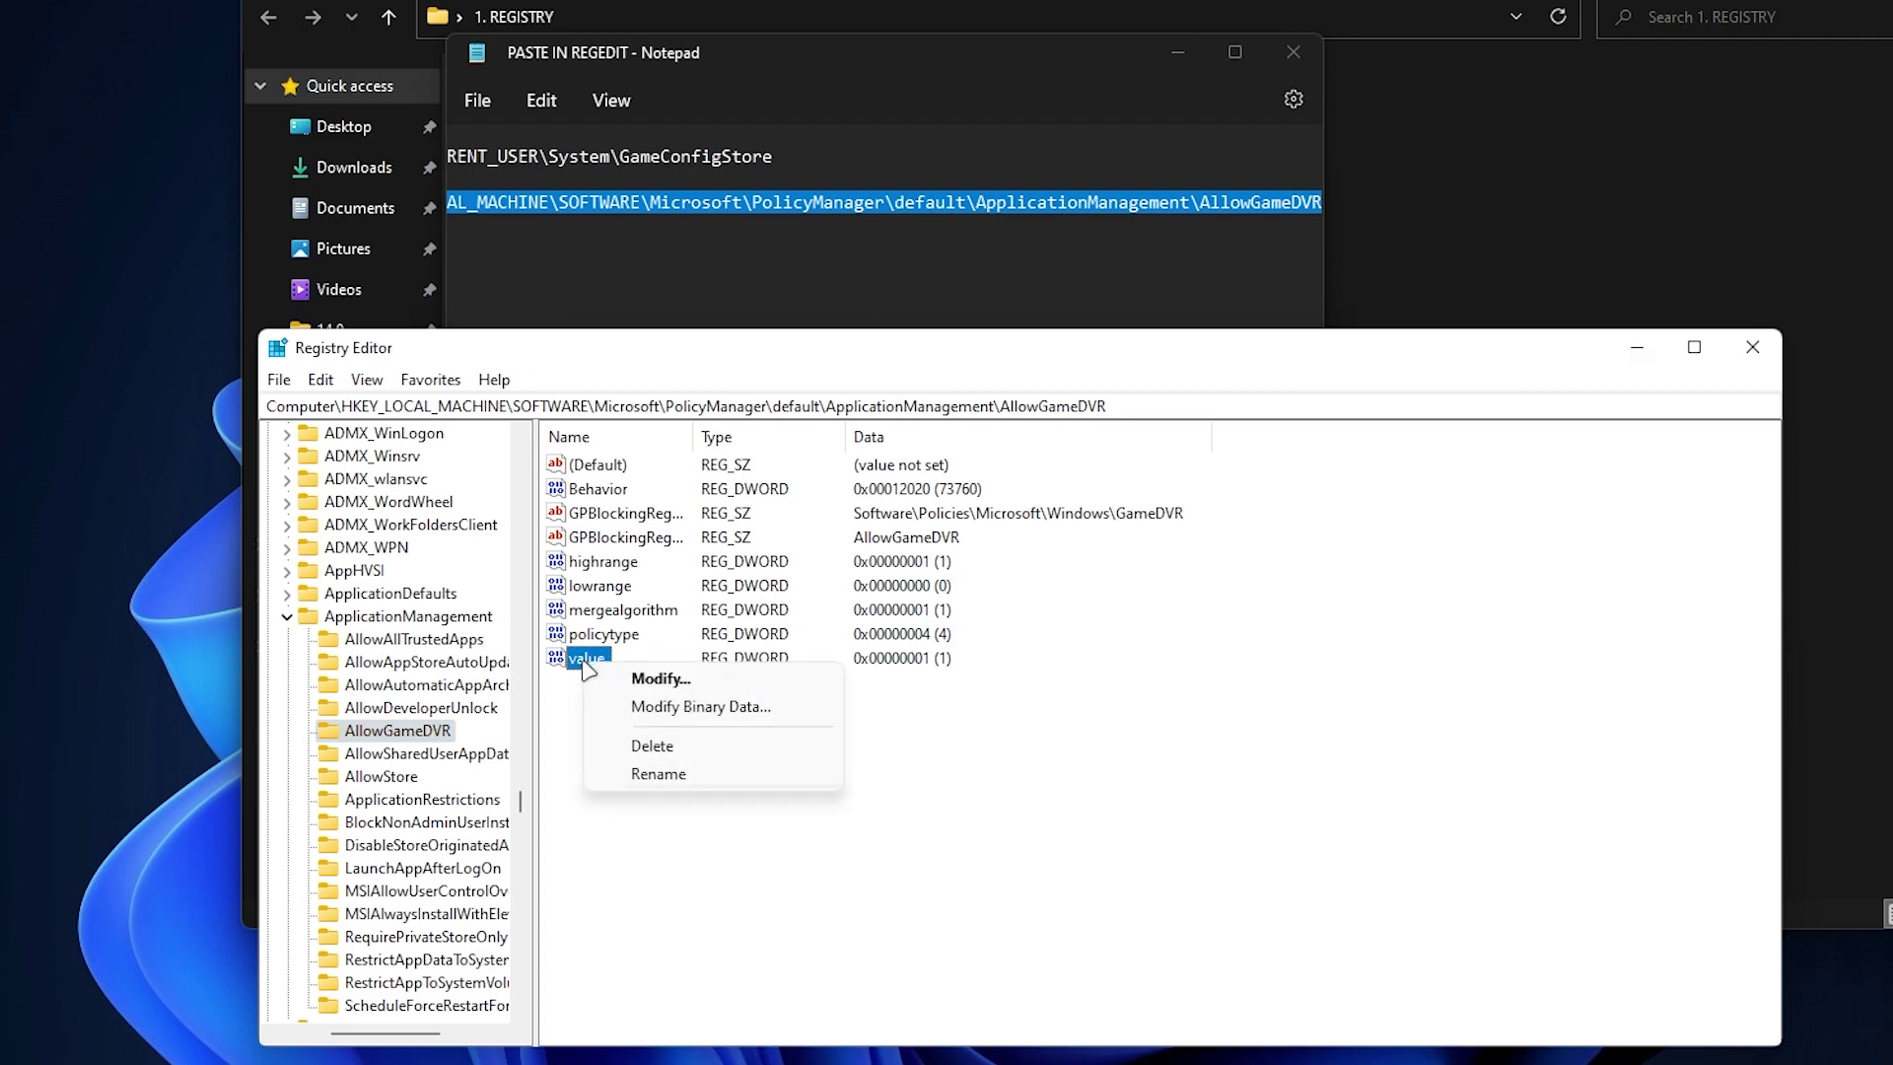
left_click(622, 678)
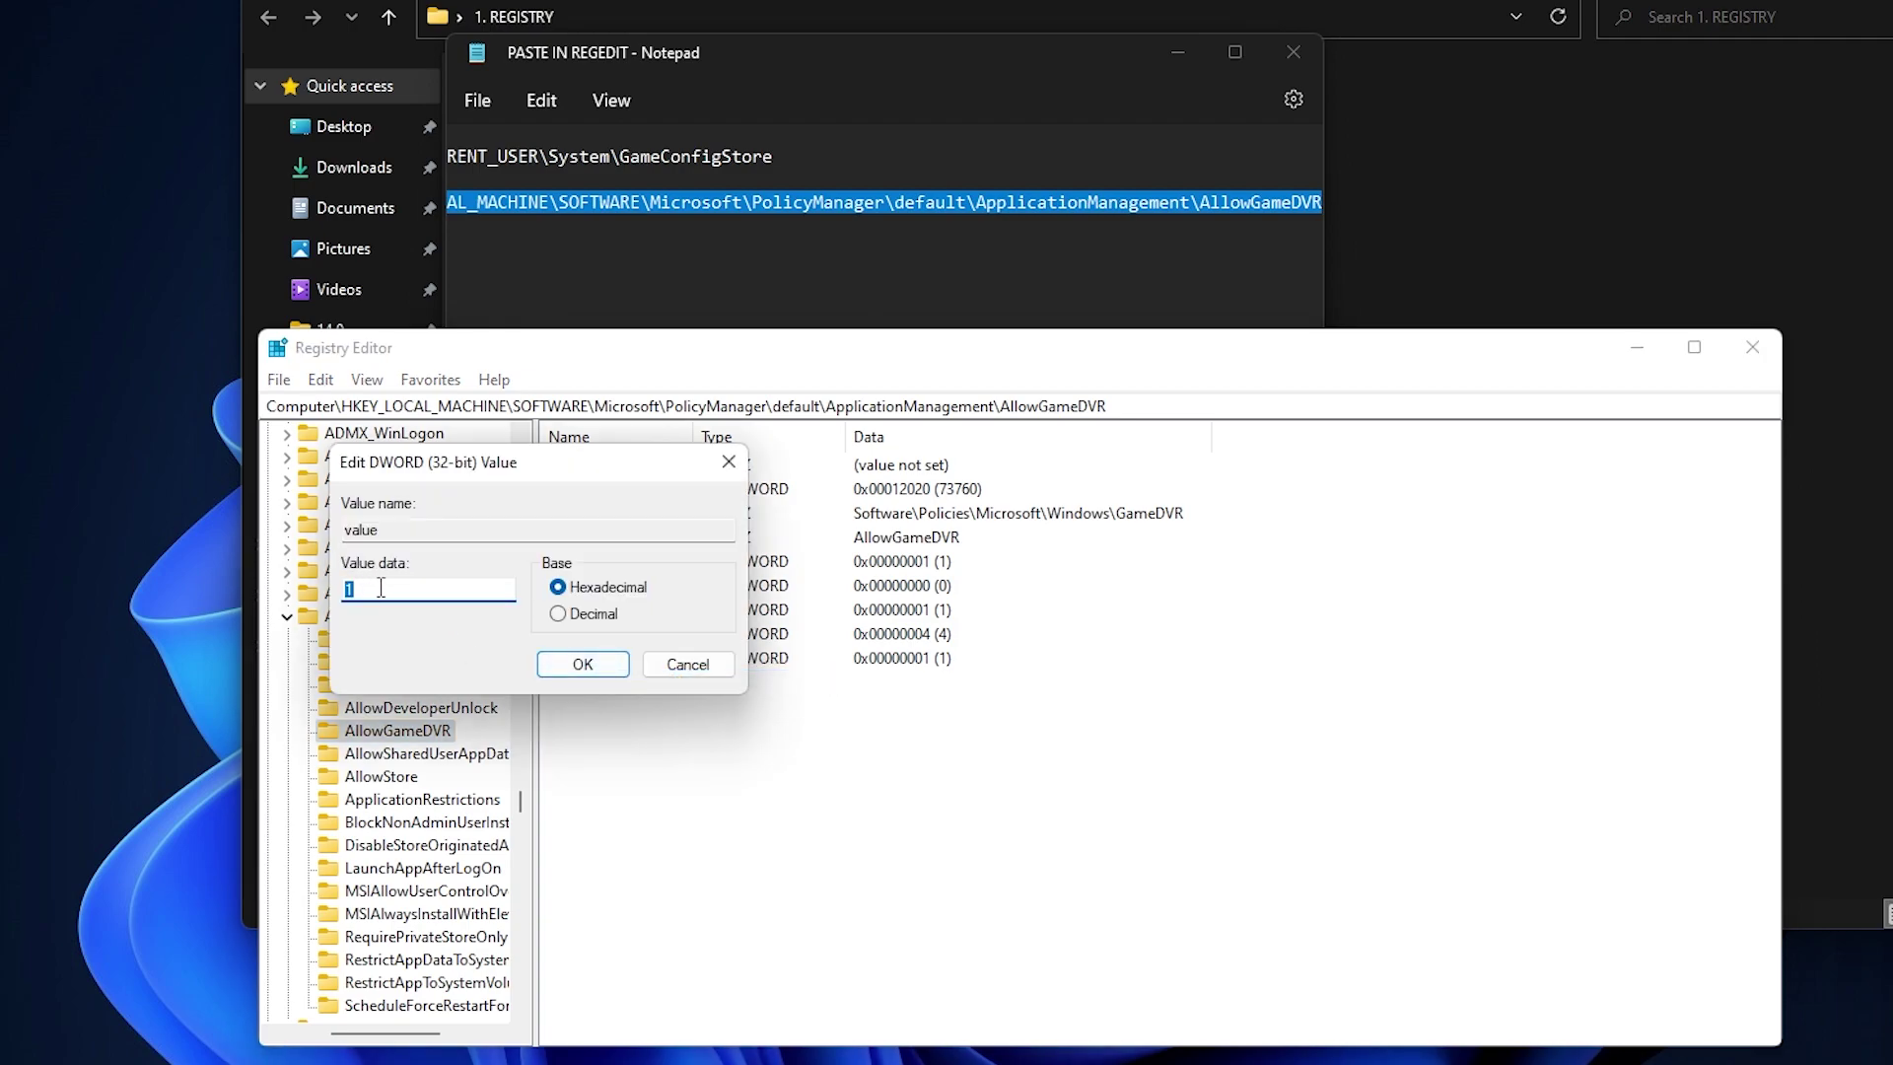
type("0")
left_click(592, 666)
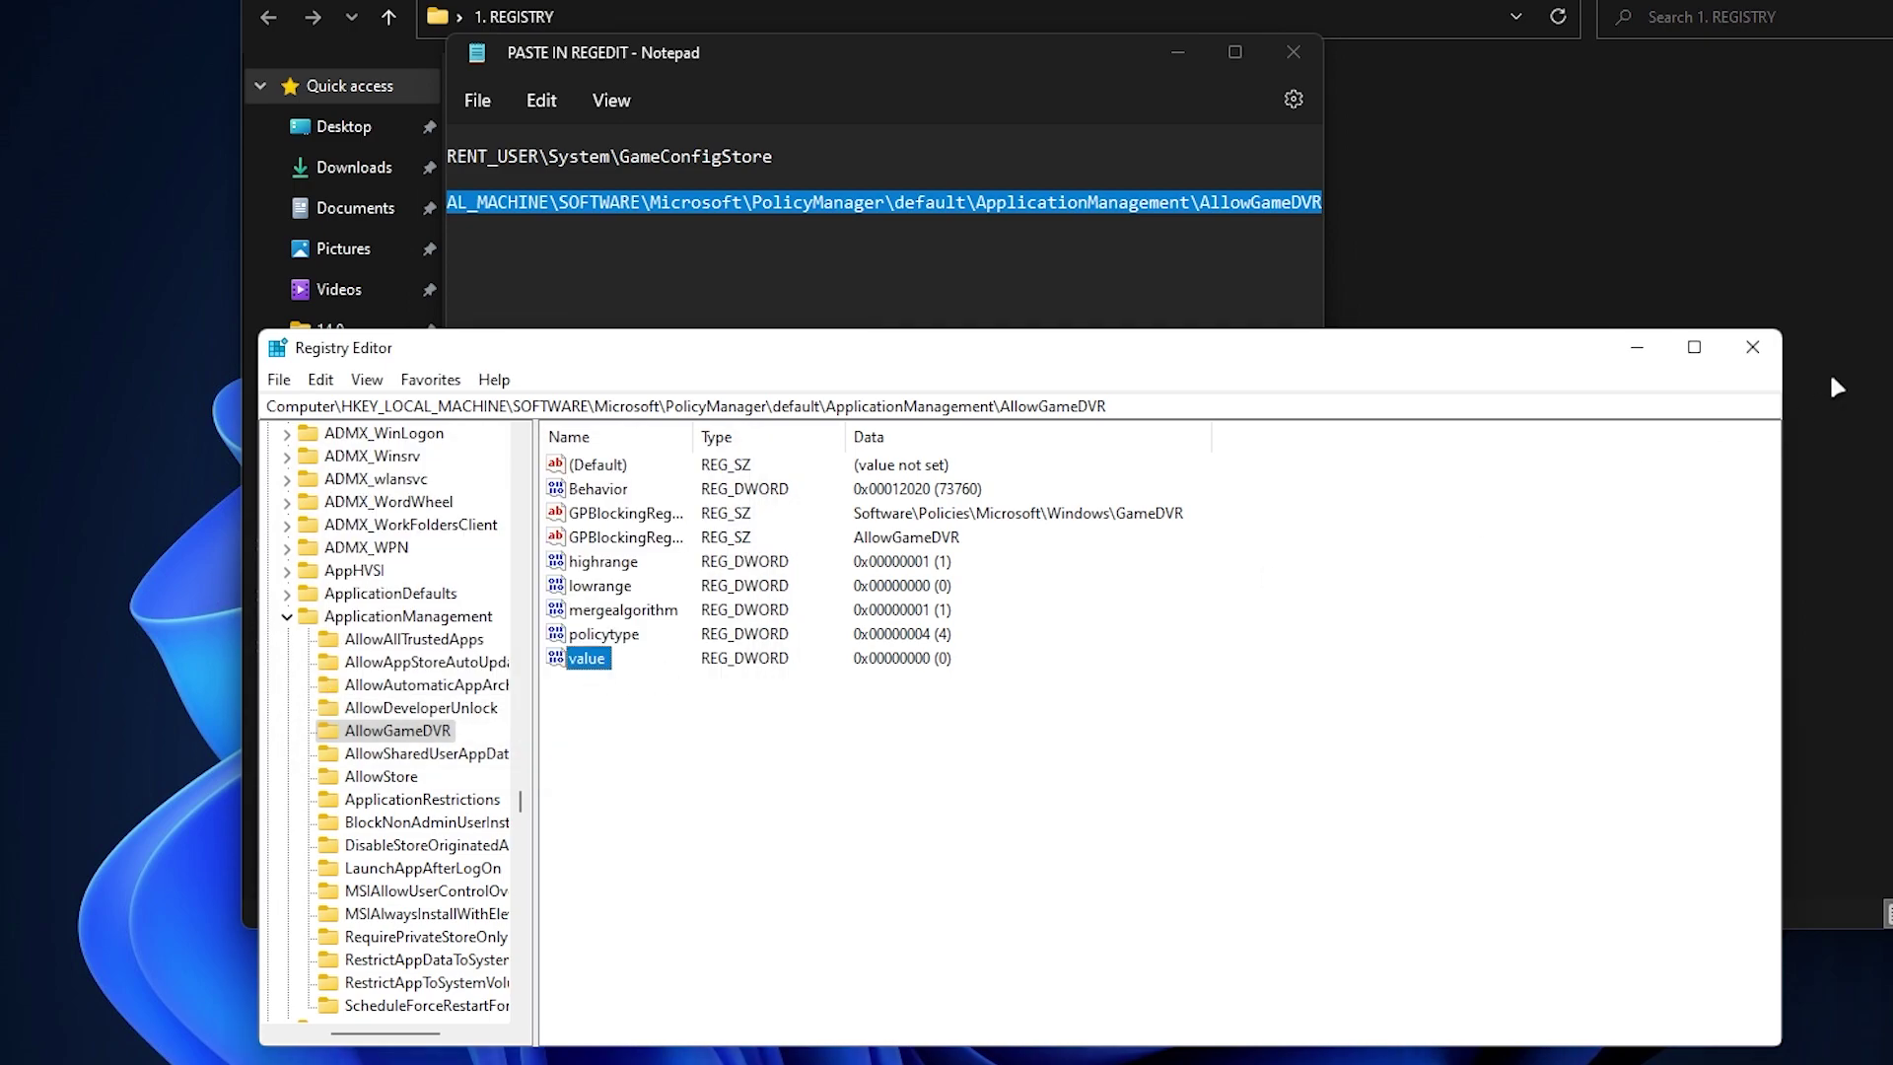
left_click(1753, 347)
Close Notepad and the REGISTRY folder, then browse to 2.SOFTWARES > memreduct > 64.
left_click(1292, 52)
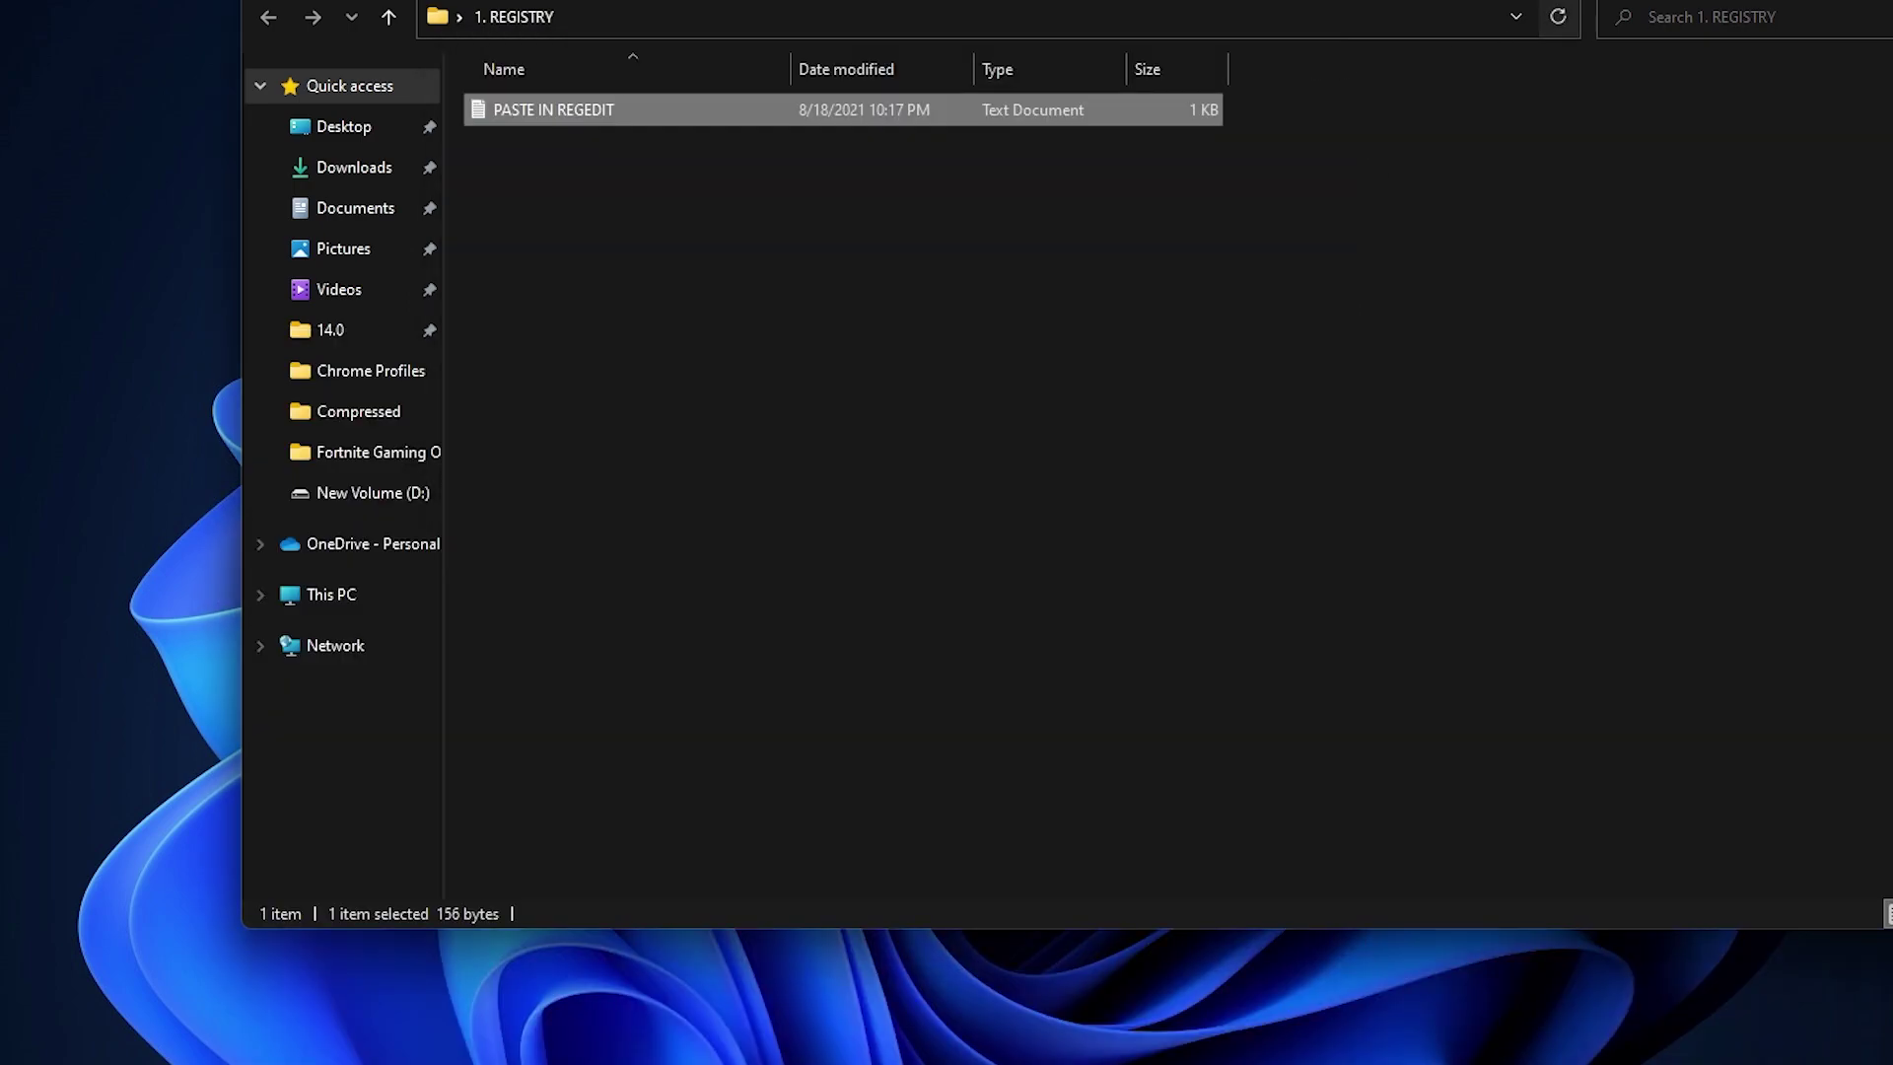
key("alt+F4")
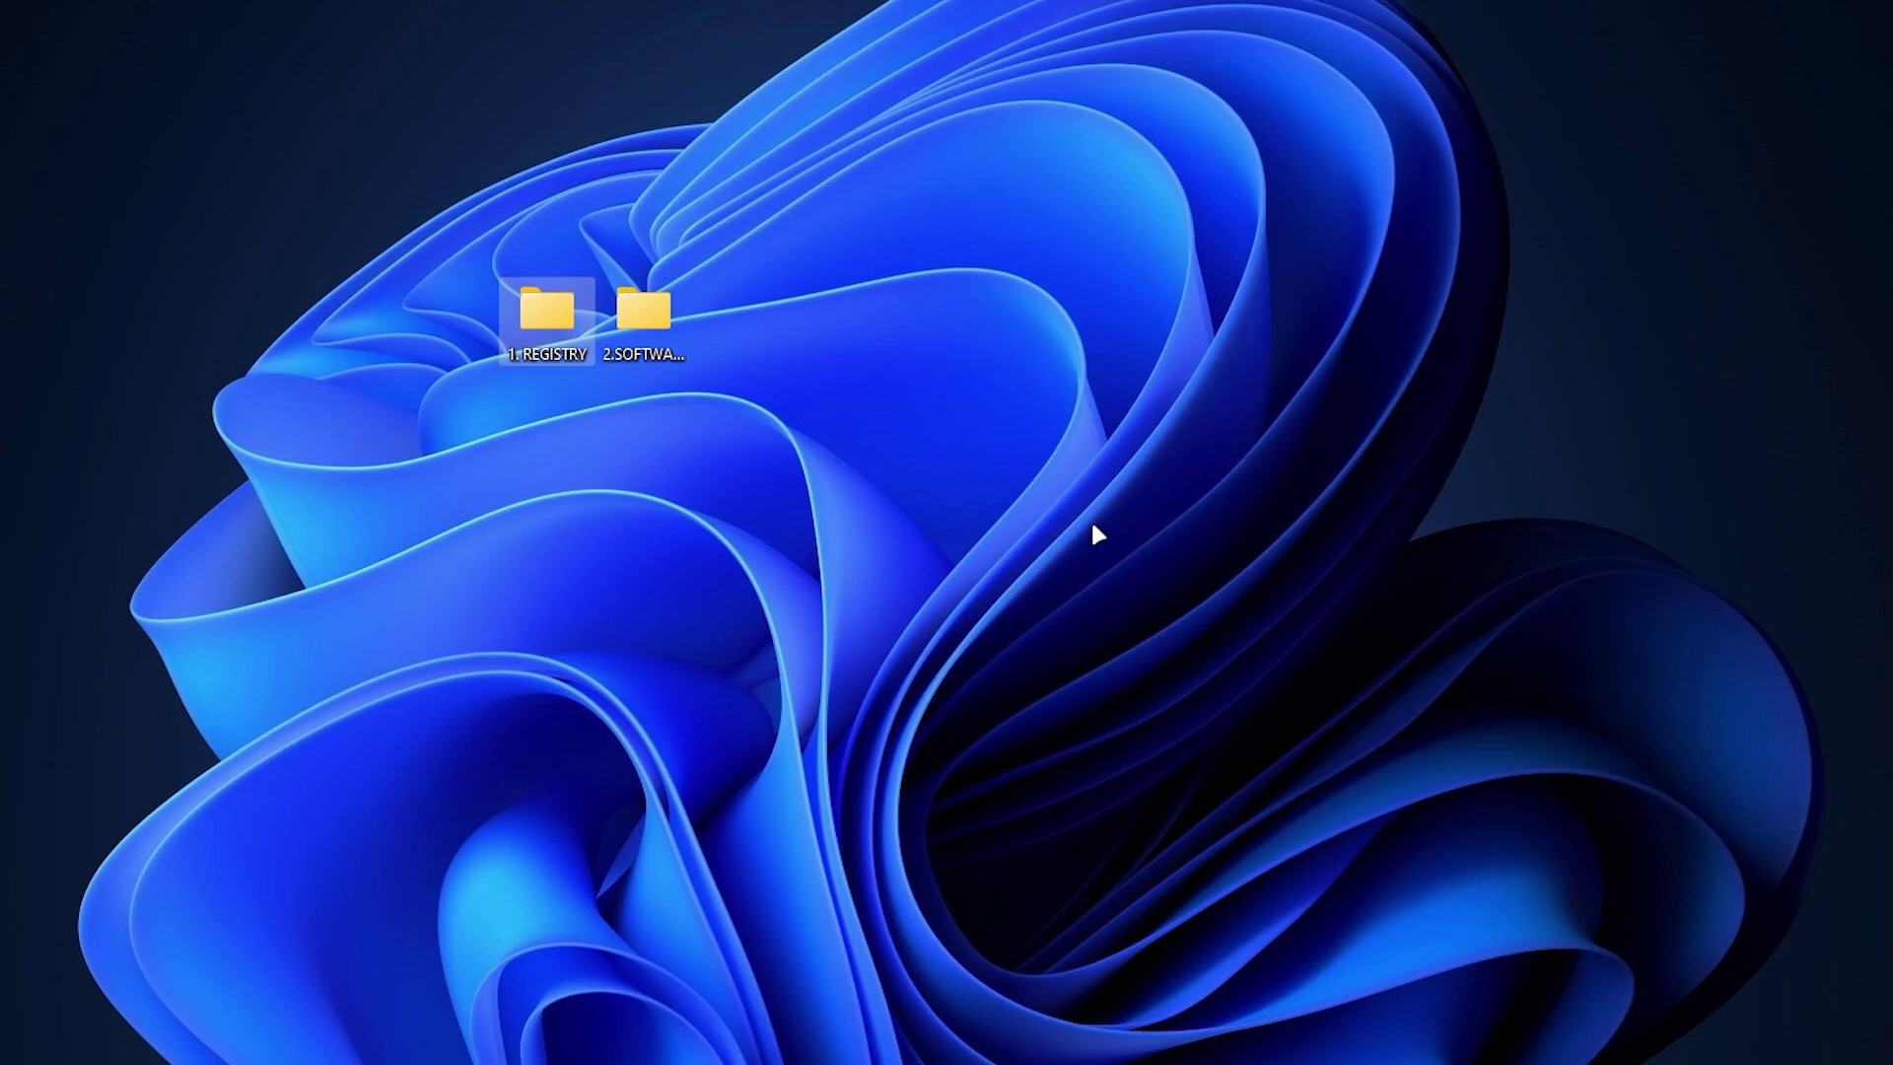
double_click(643, 317)
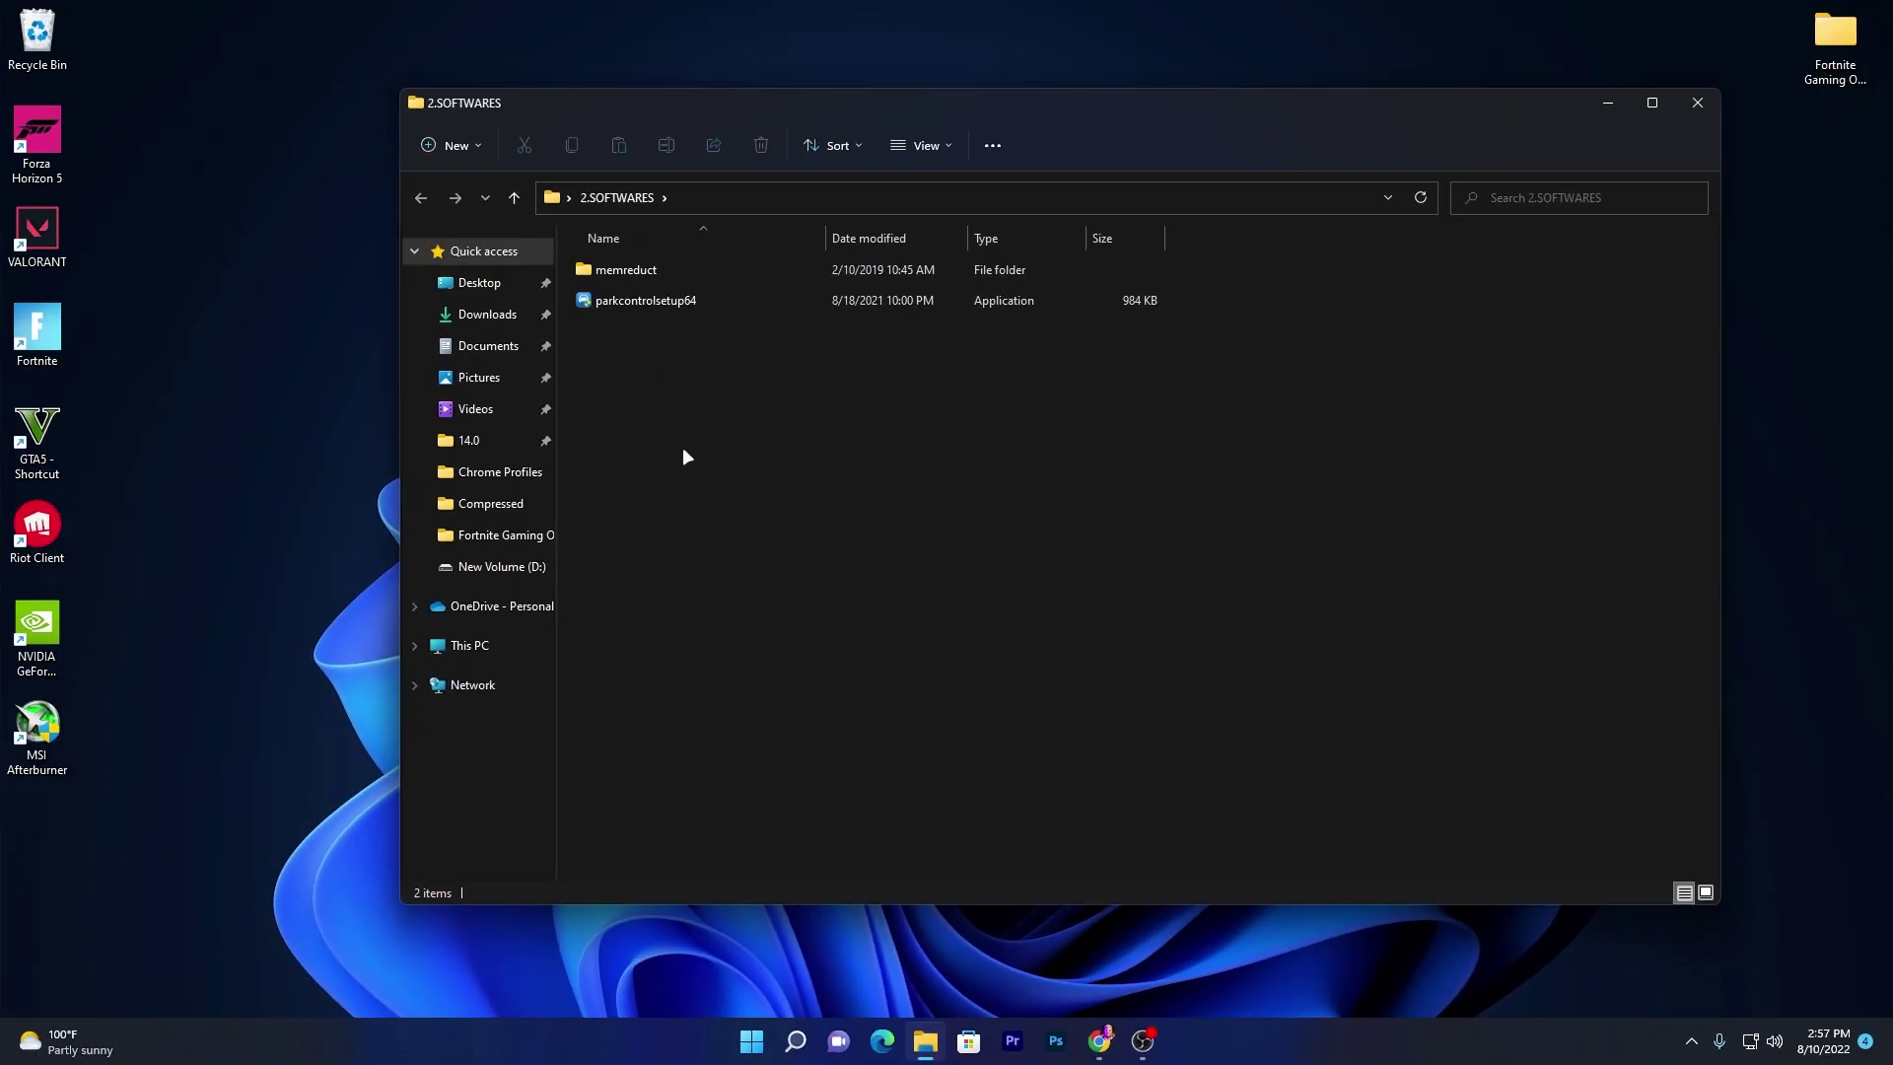
left_click_drag(657, 405, 1195, 257)
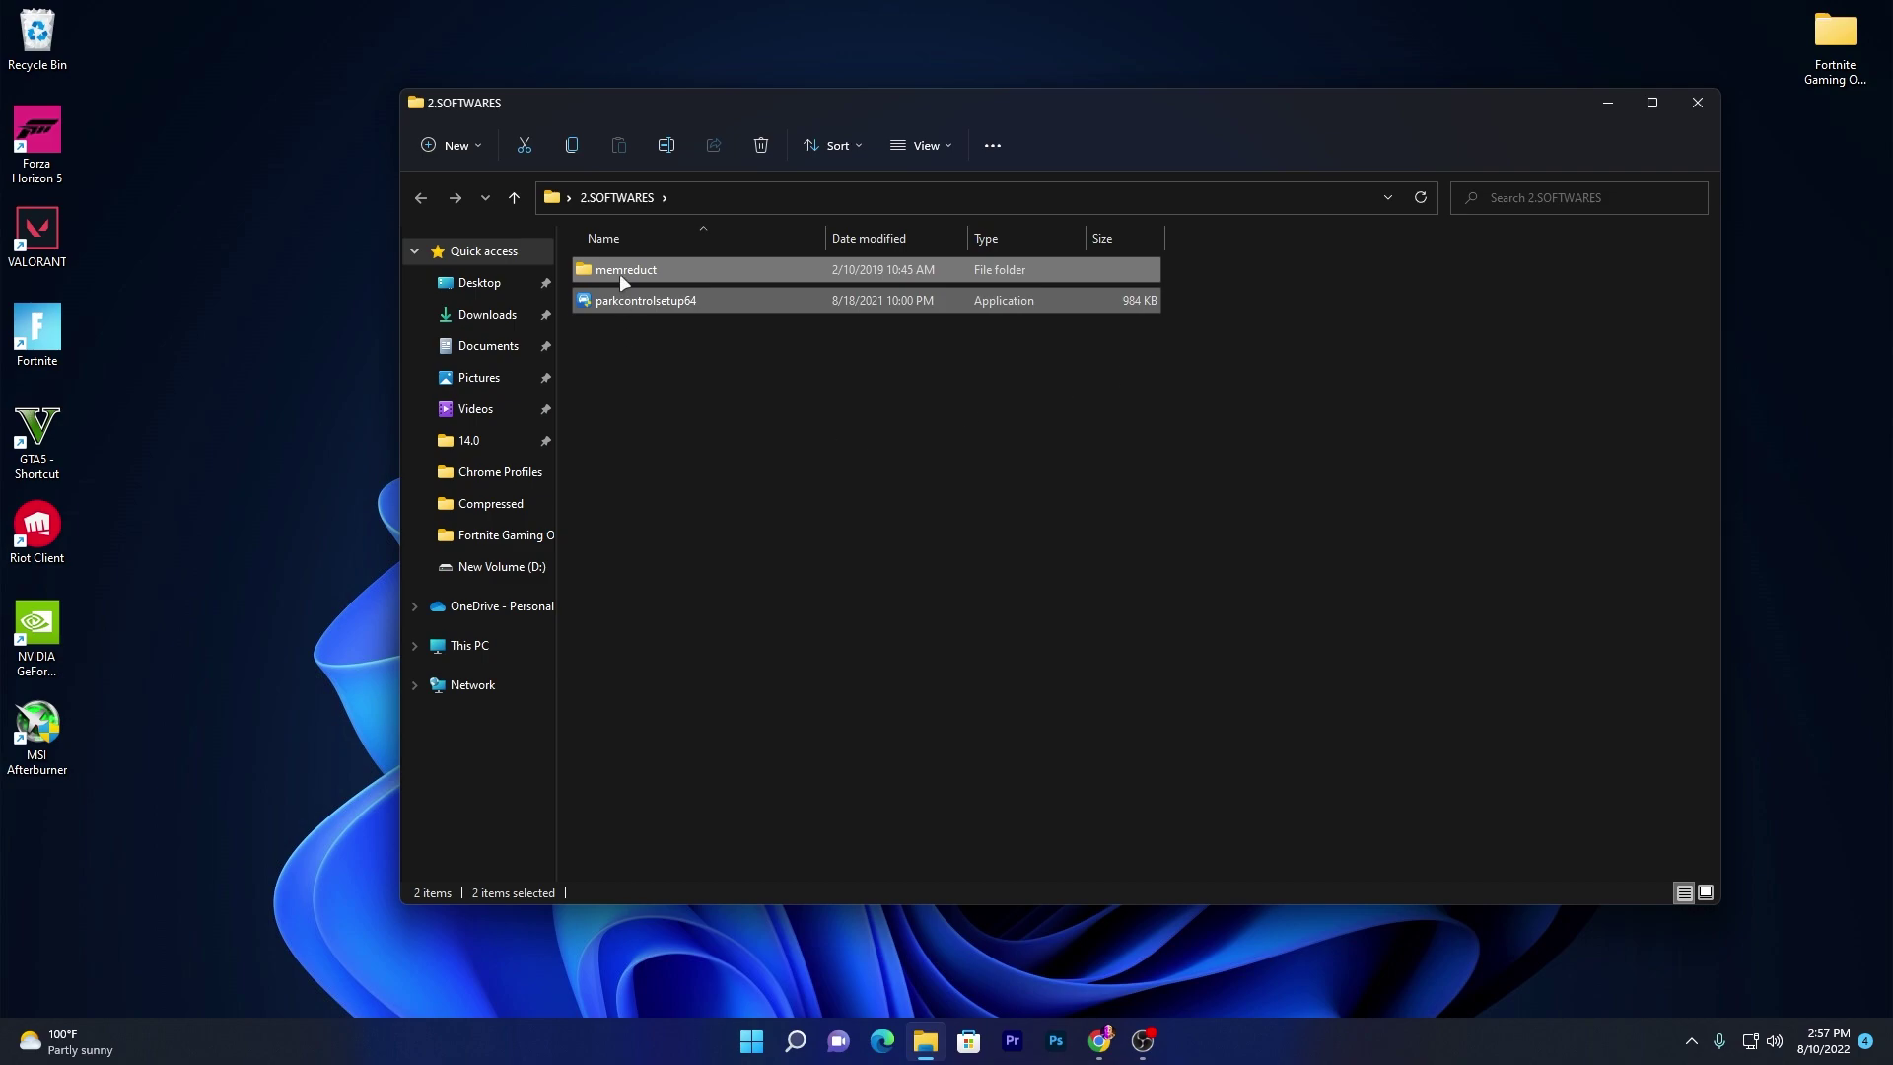
left_click(1231, 270)
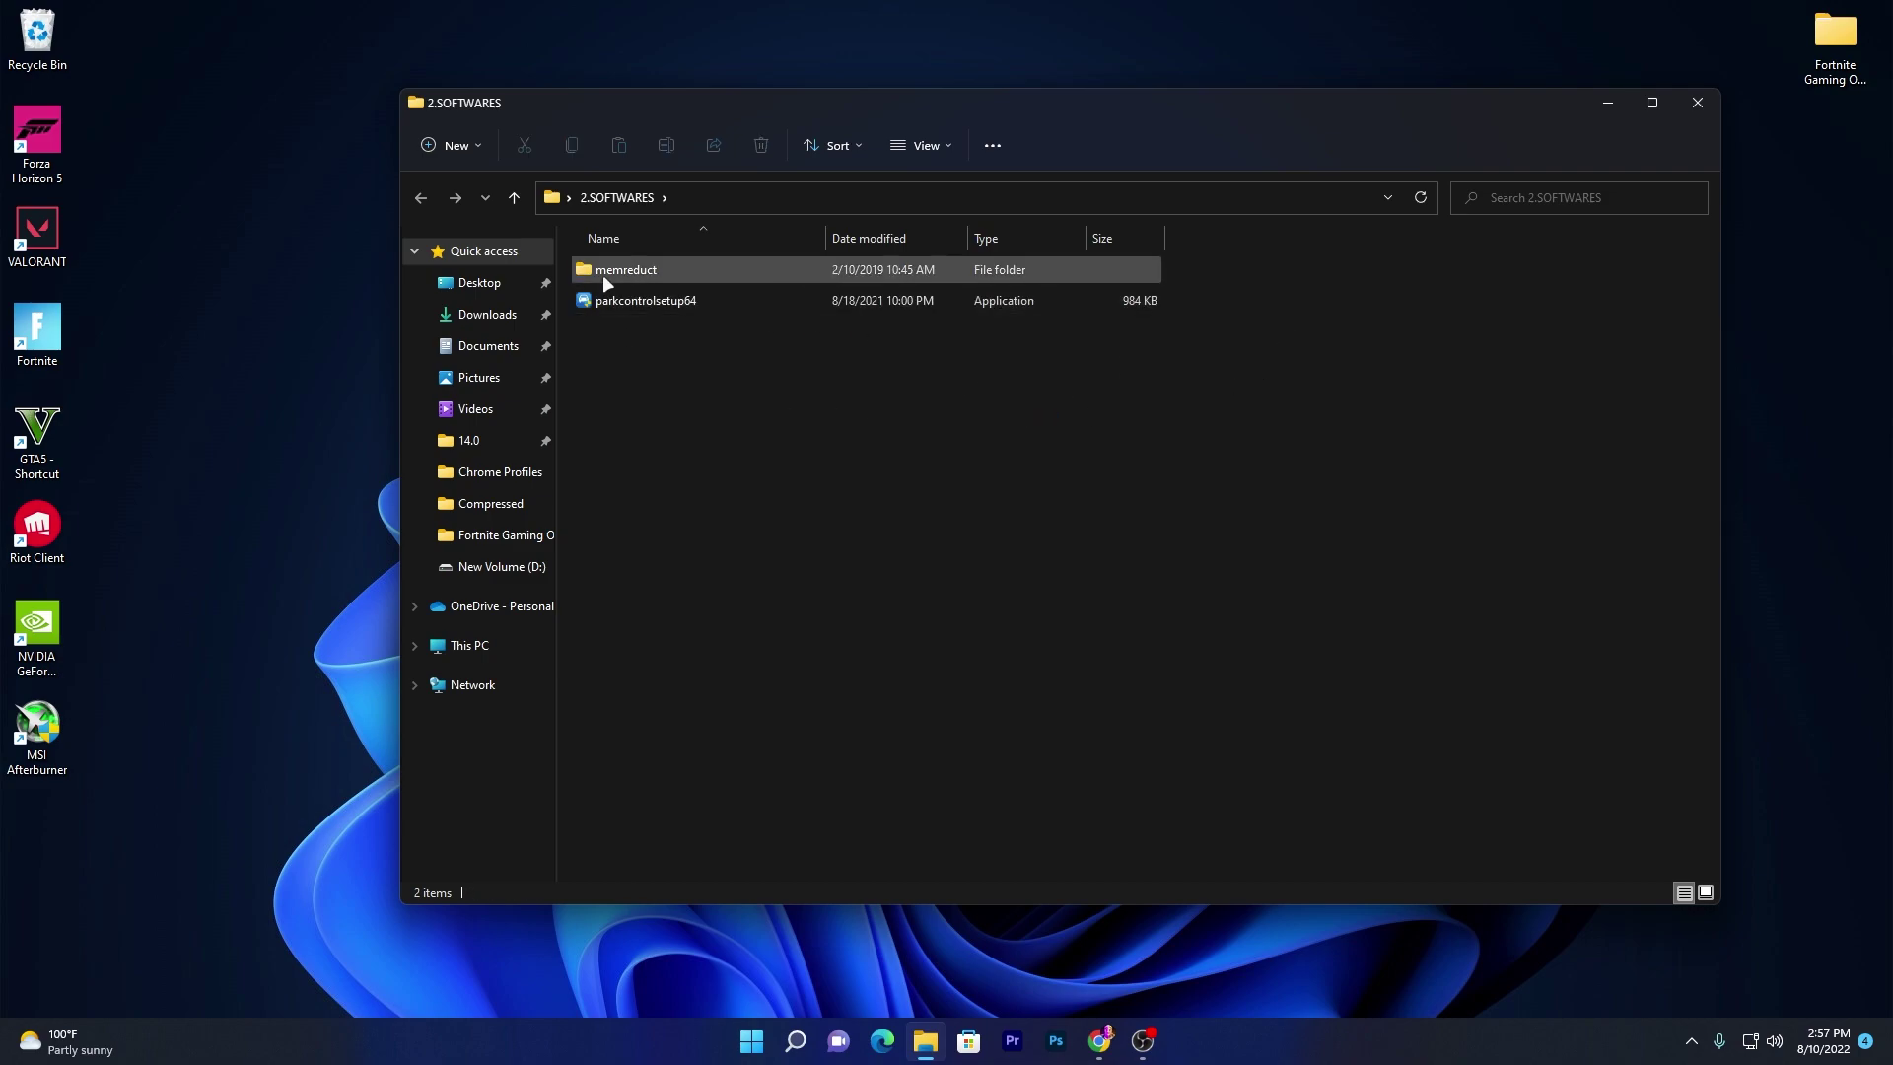
double_click(747, 269)
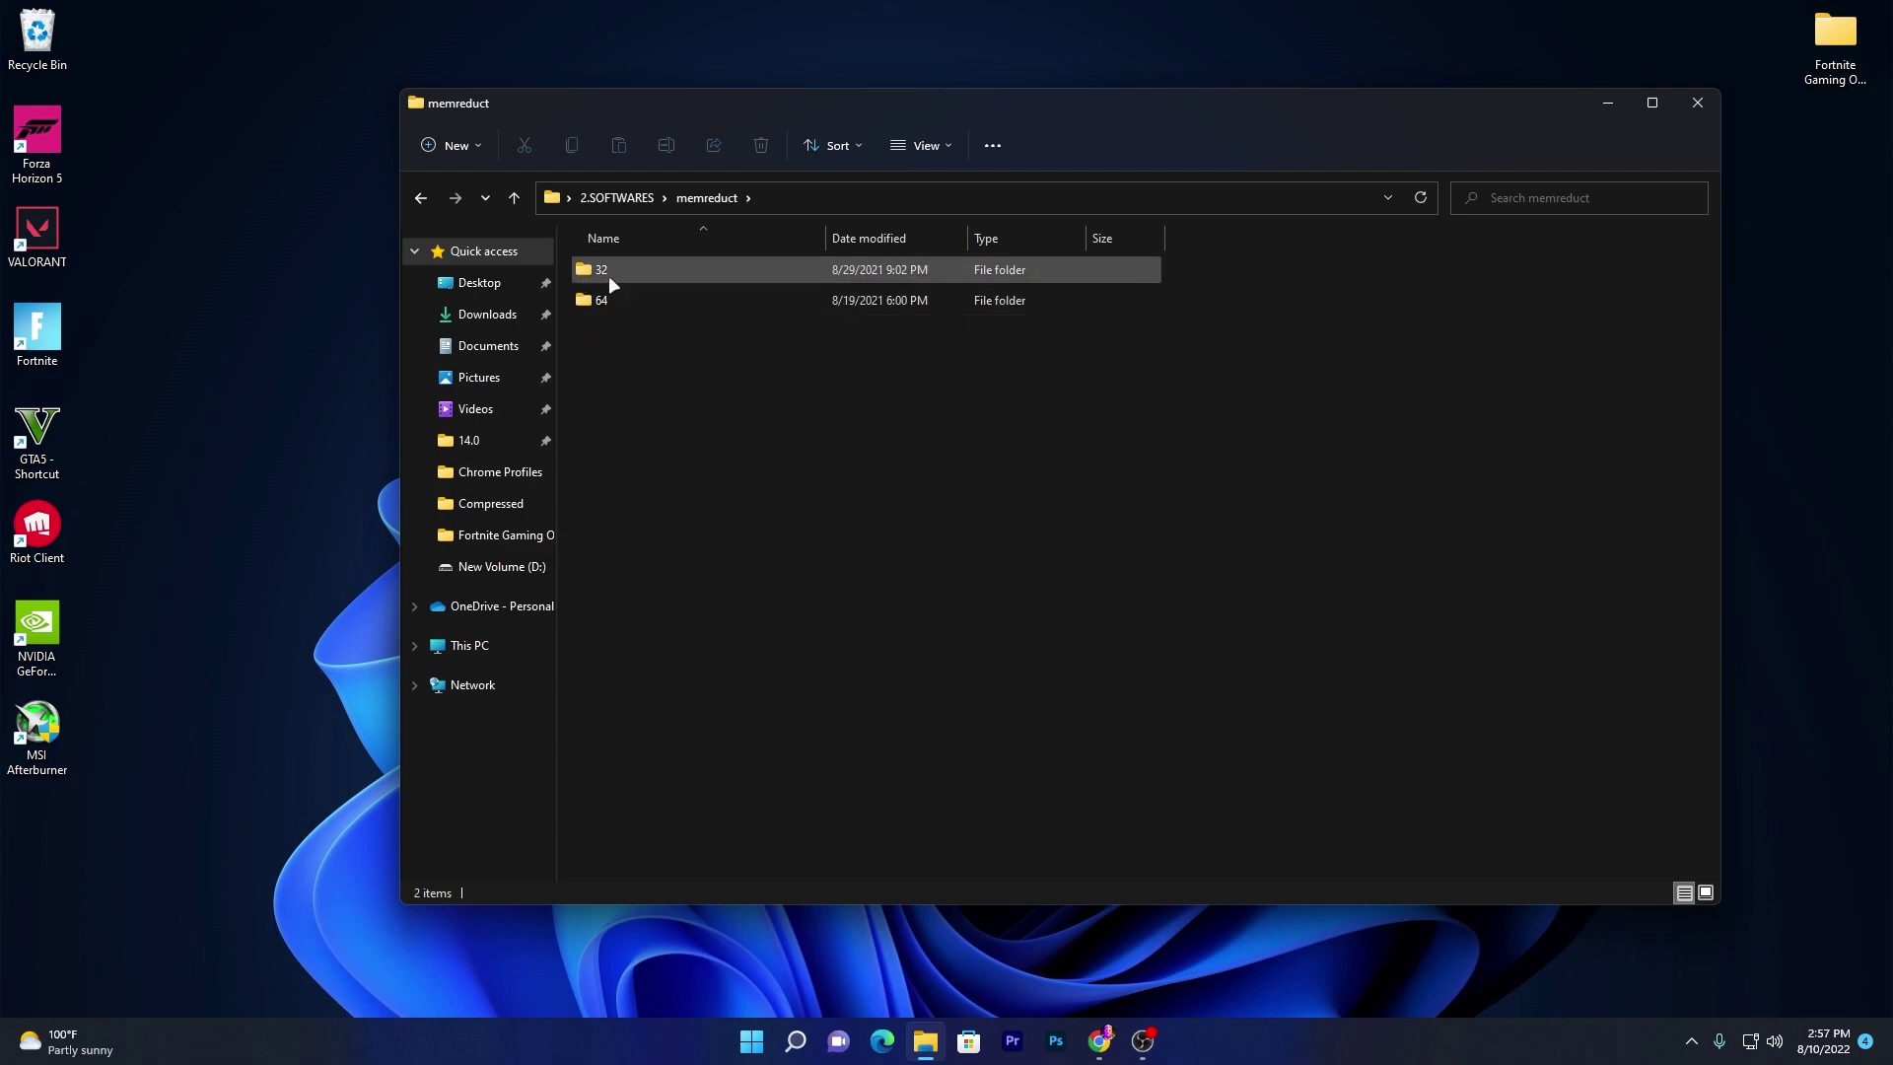
double_click(706, 296)
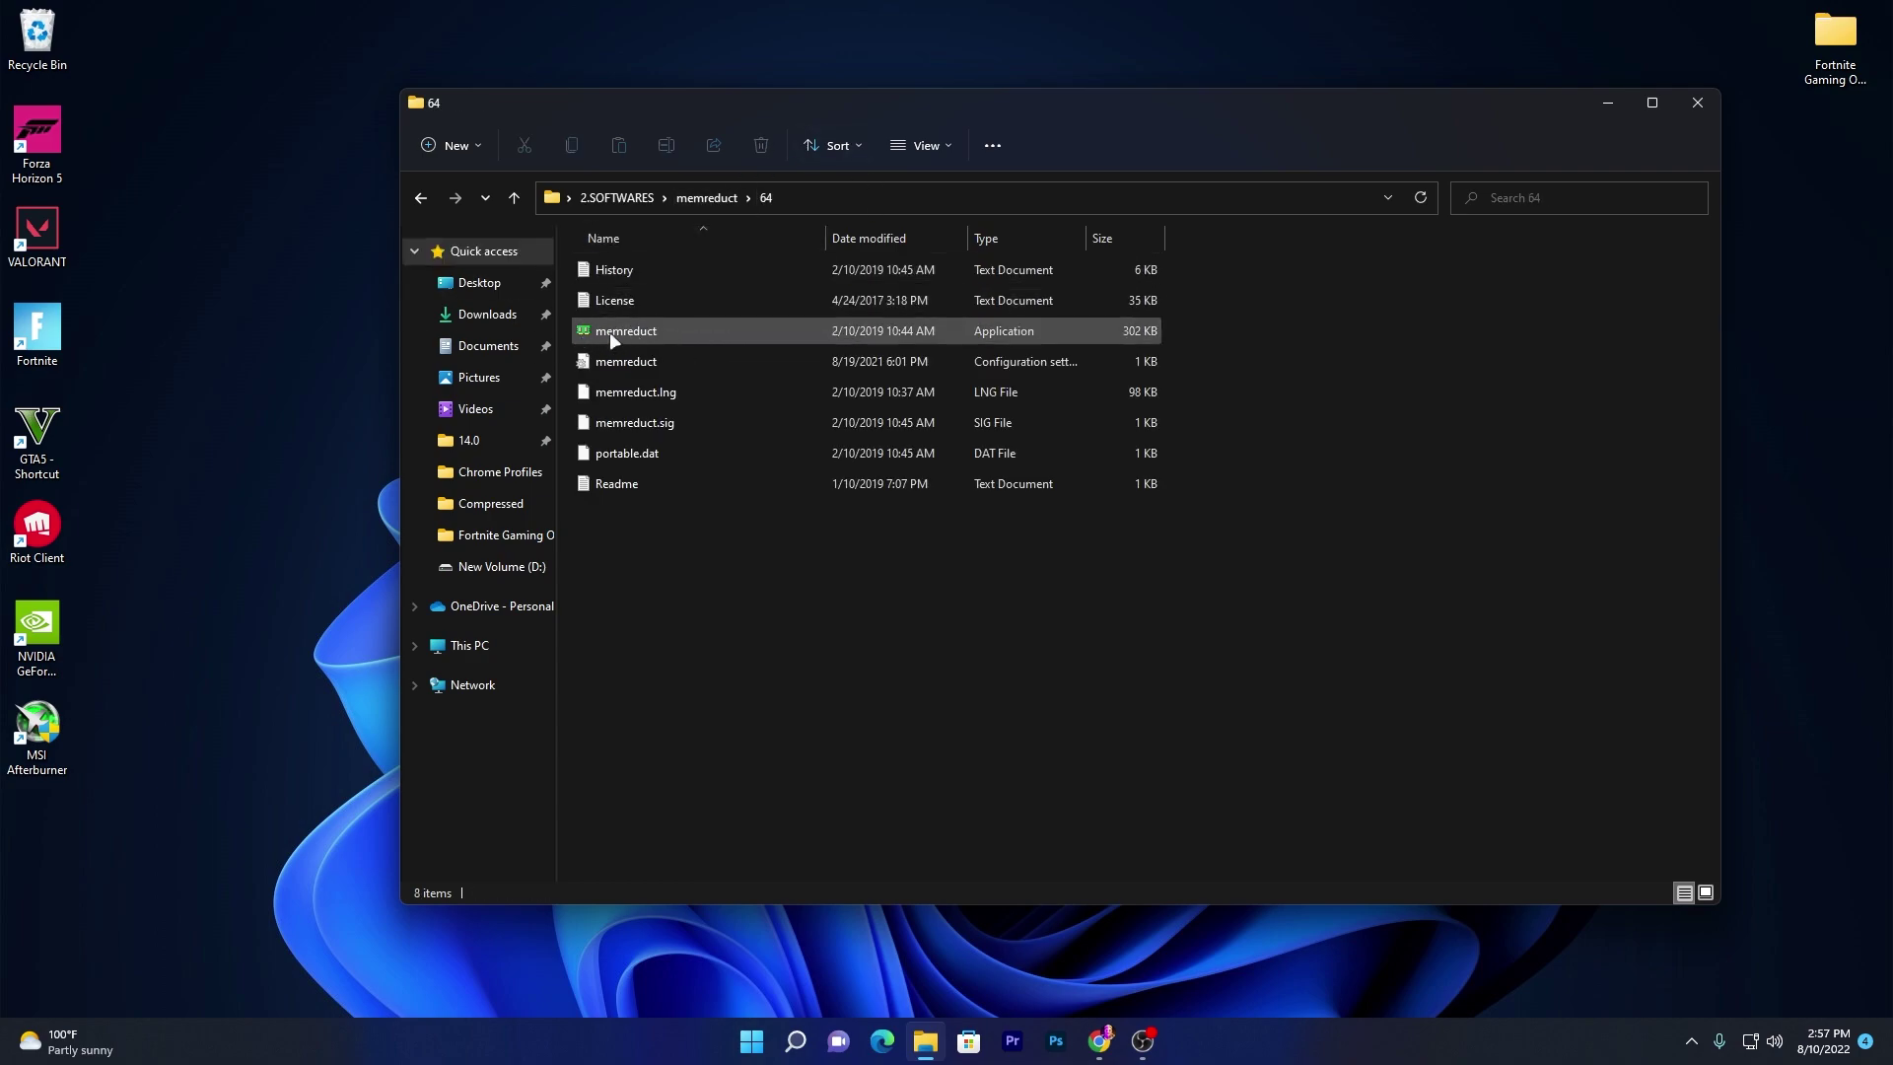
Launch memreduct.exe, dismiss the Mem Reduct 3.4 update offer, and bring up the Win+X menu.
double_click(758, 338)
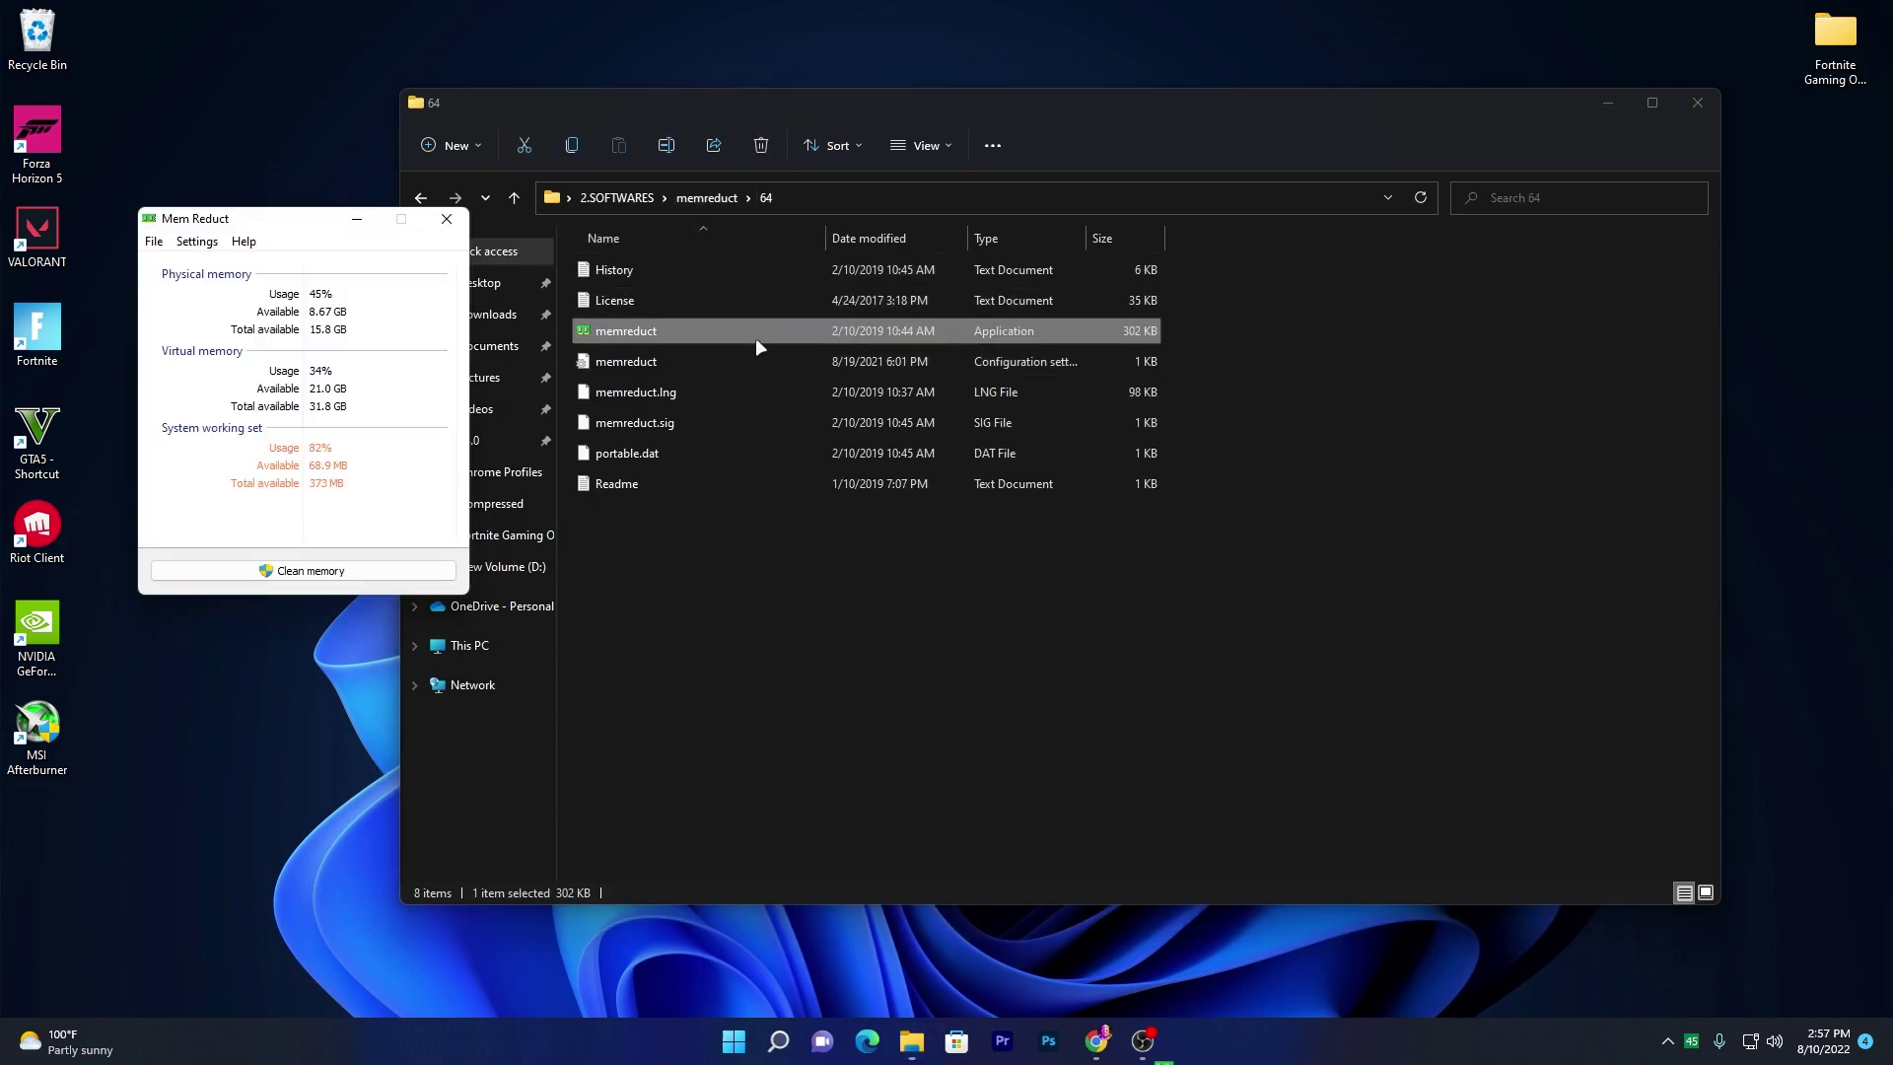
left_click_drag(271, 212, 717, 307)
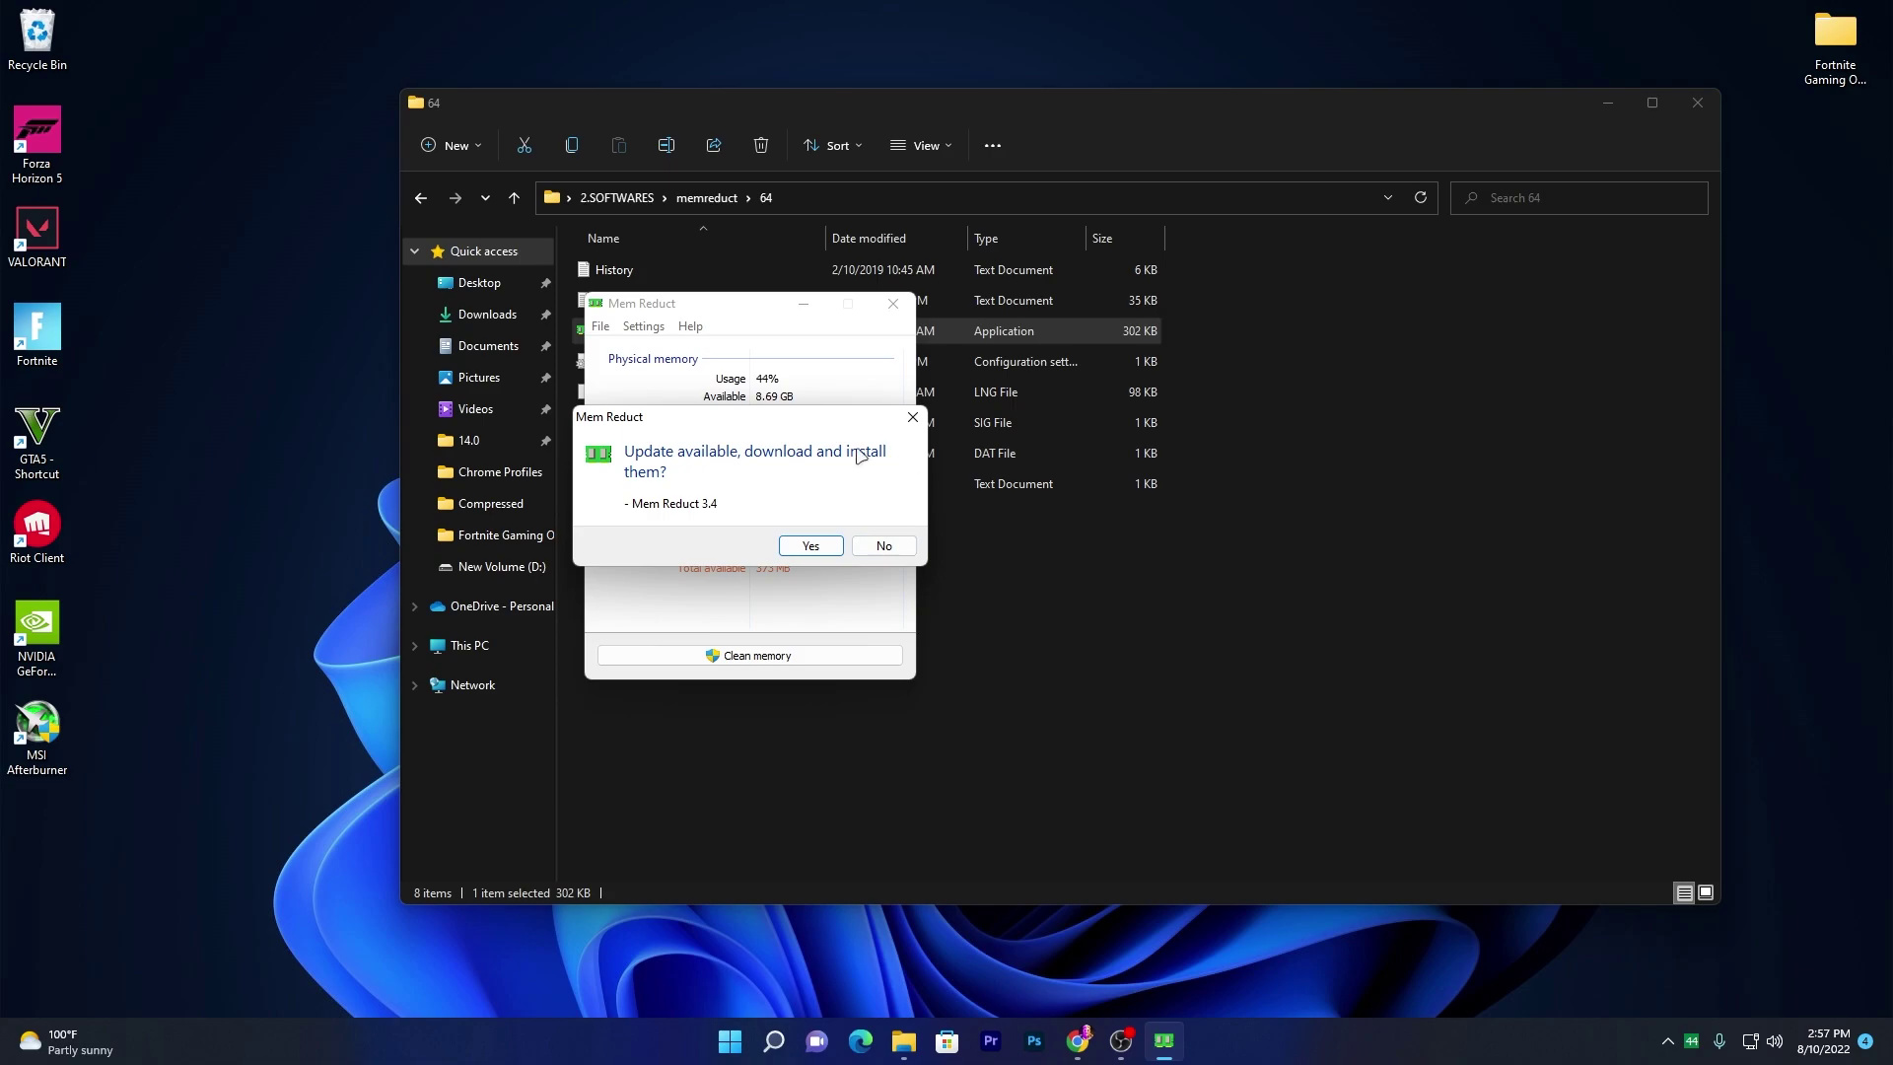
left_click_drag(799, 431, 683, 428)
left_click(800, 413)
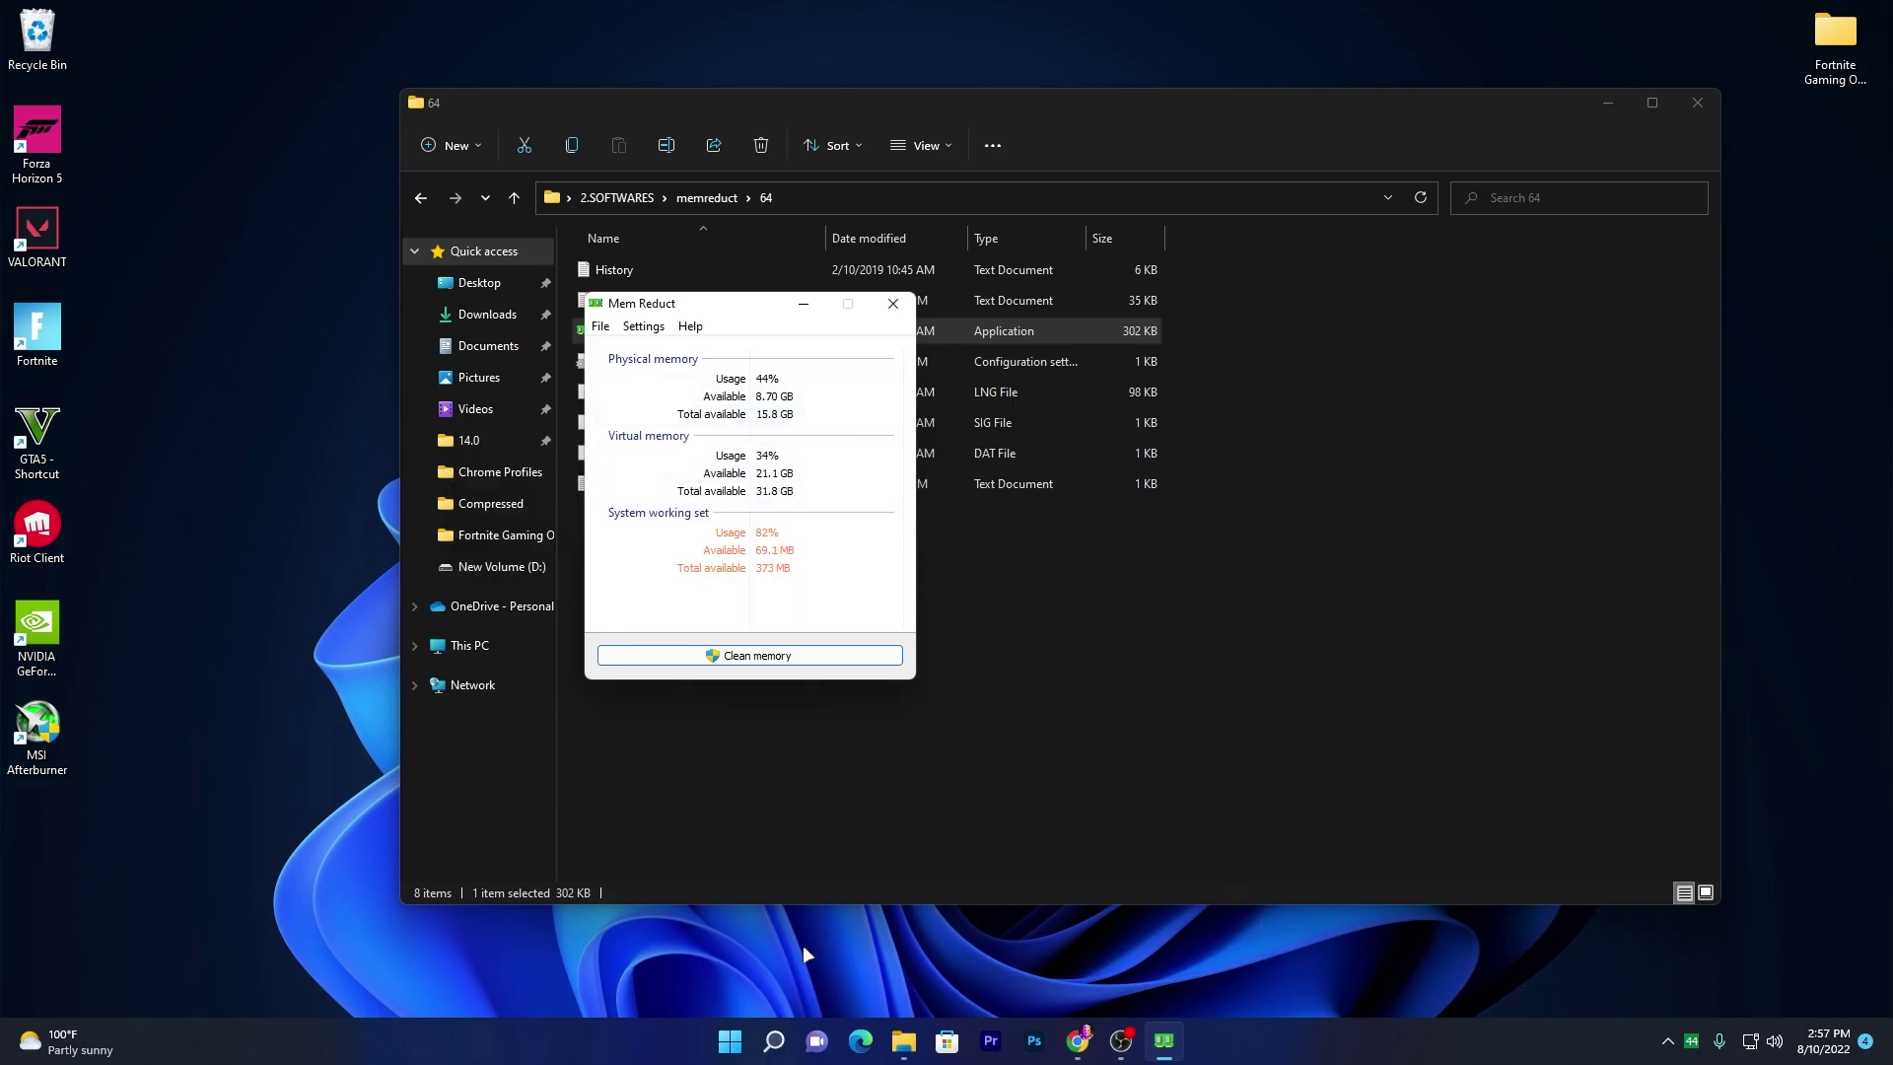
right_click(730, 1045)
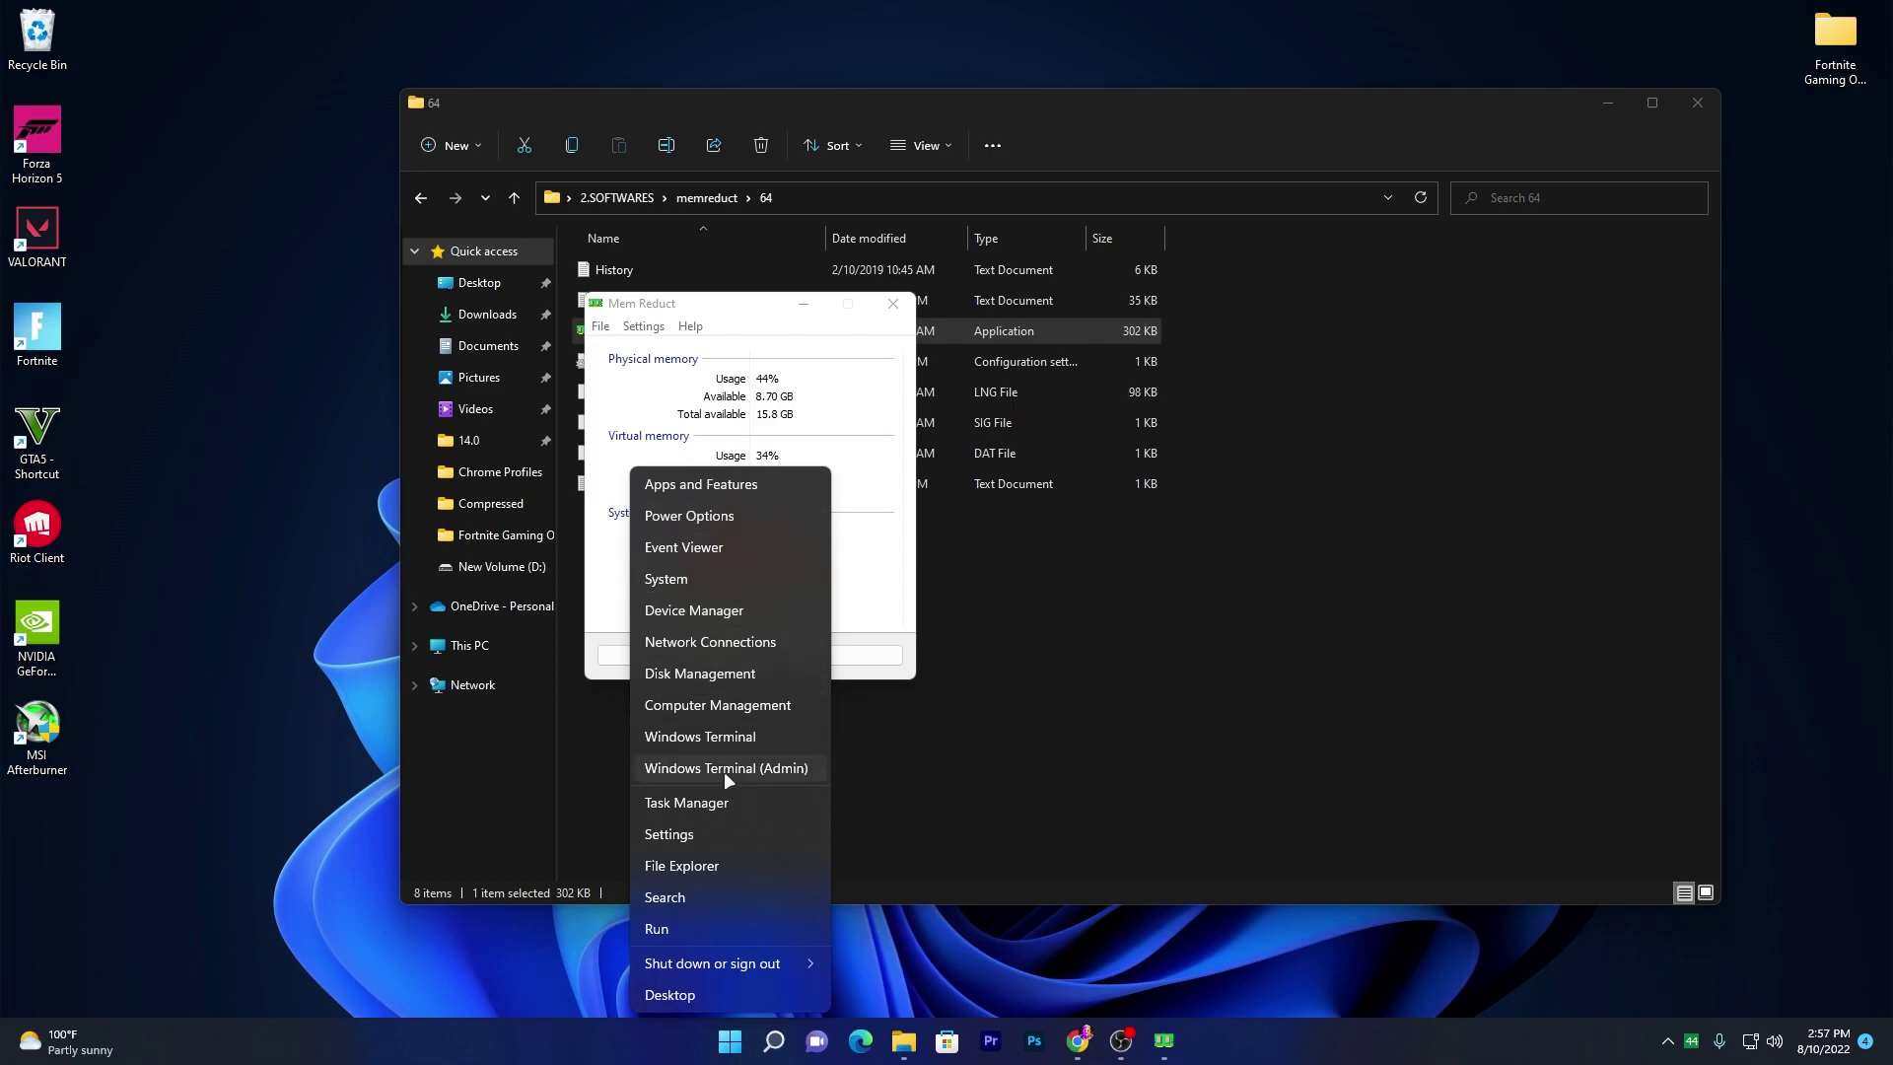
Open Task Manager's Performance > Memory view, showing about 7.1 of 15.8 GB used.
left_click(685, 812)
left_click_drag(637, 93, 772, 178)
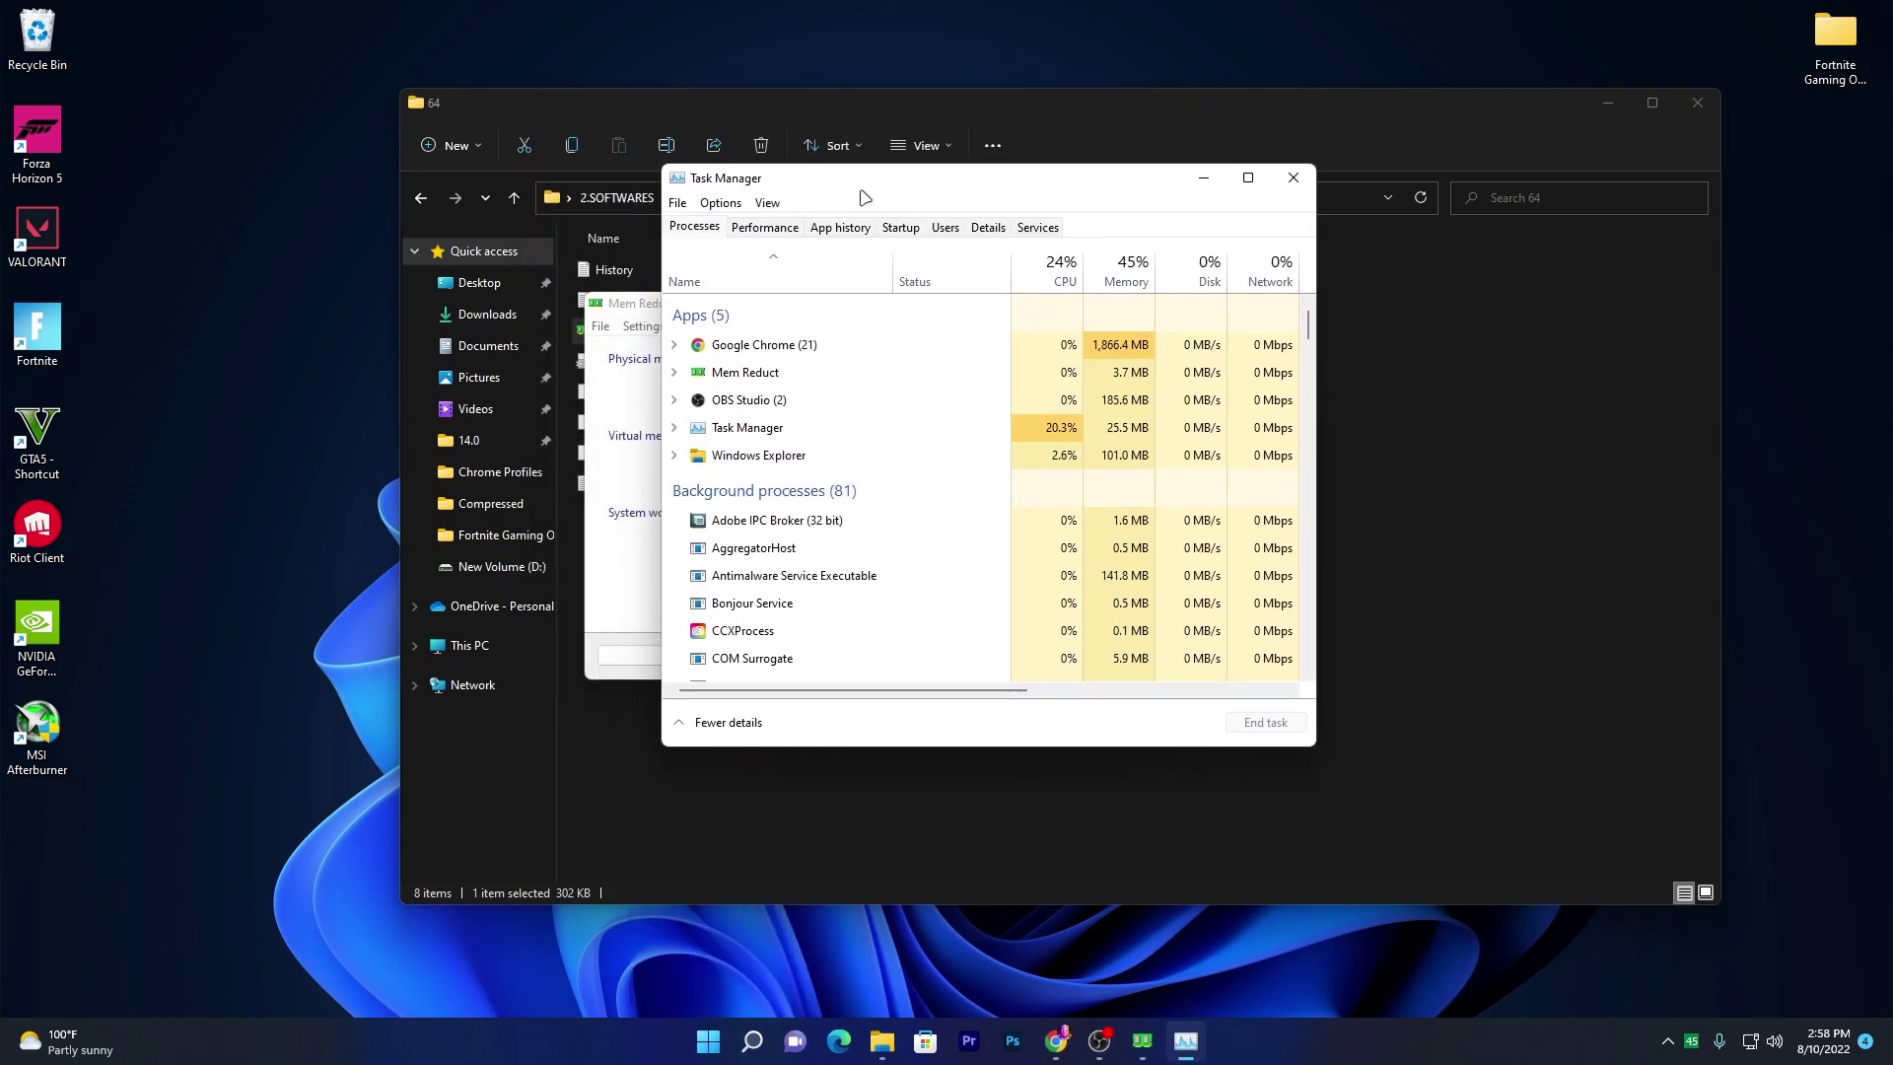
left_click(766, 226)
left_click(781, 335)
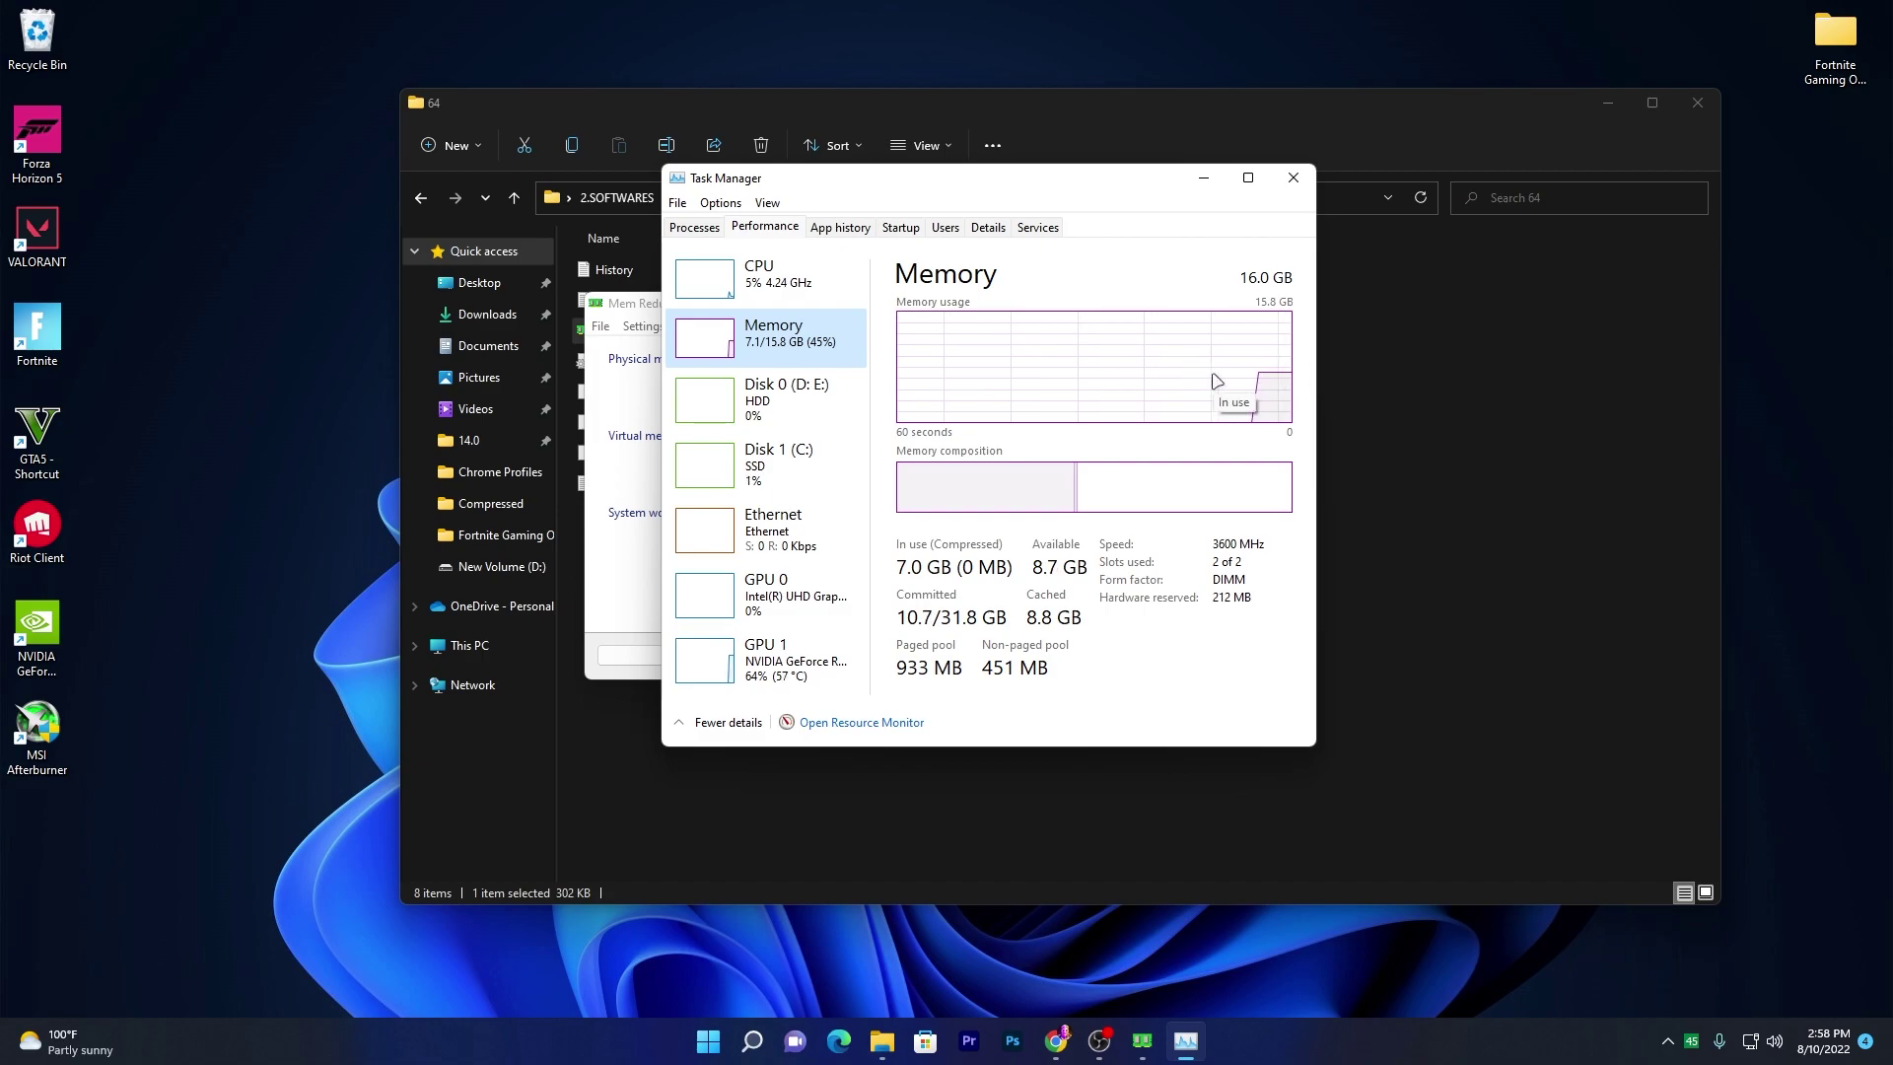
Clean memory in Mem Reduct, decline the admin prompt, then close Mem Reduct and Task Manager.
left_click_drag(646, 305, 505, 293)
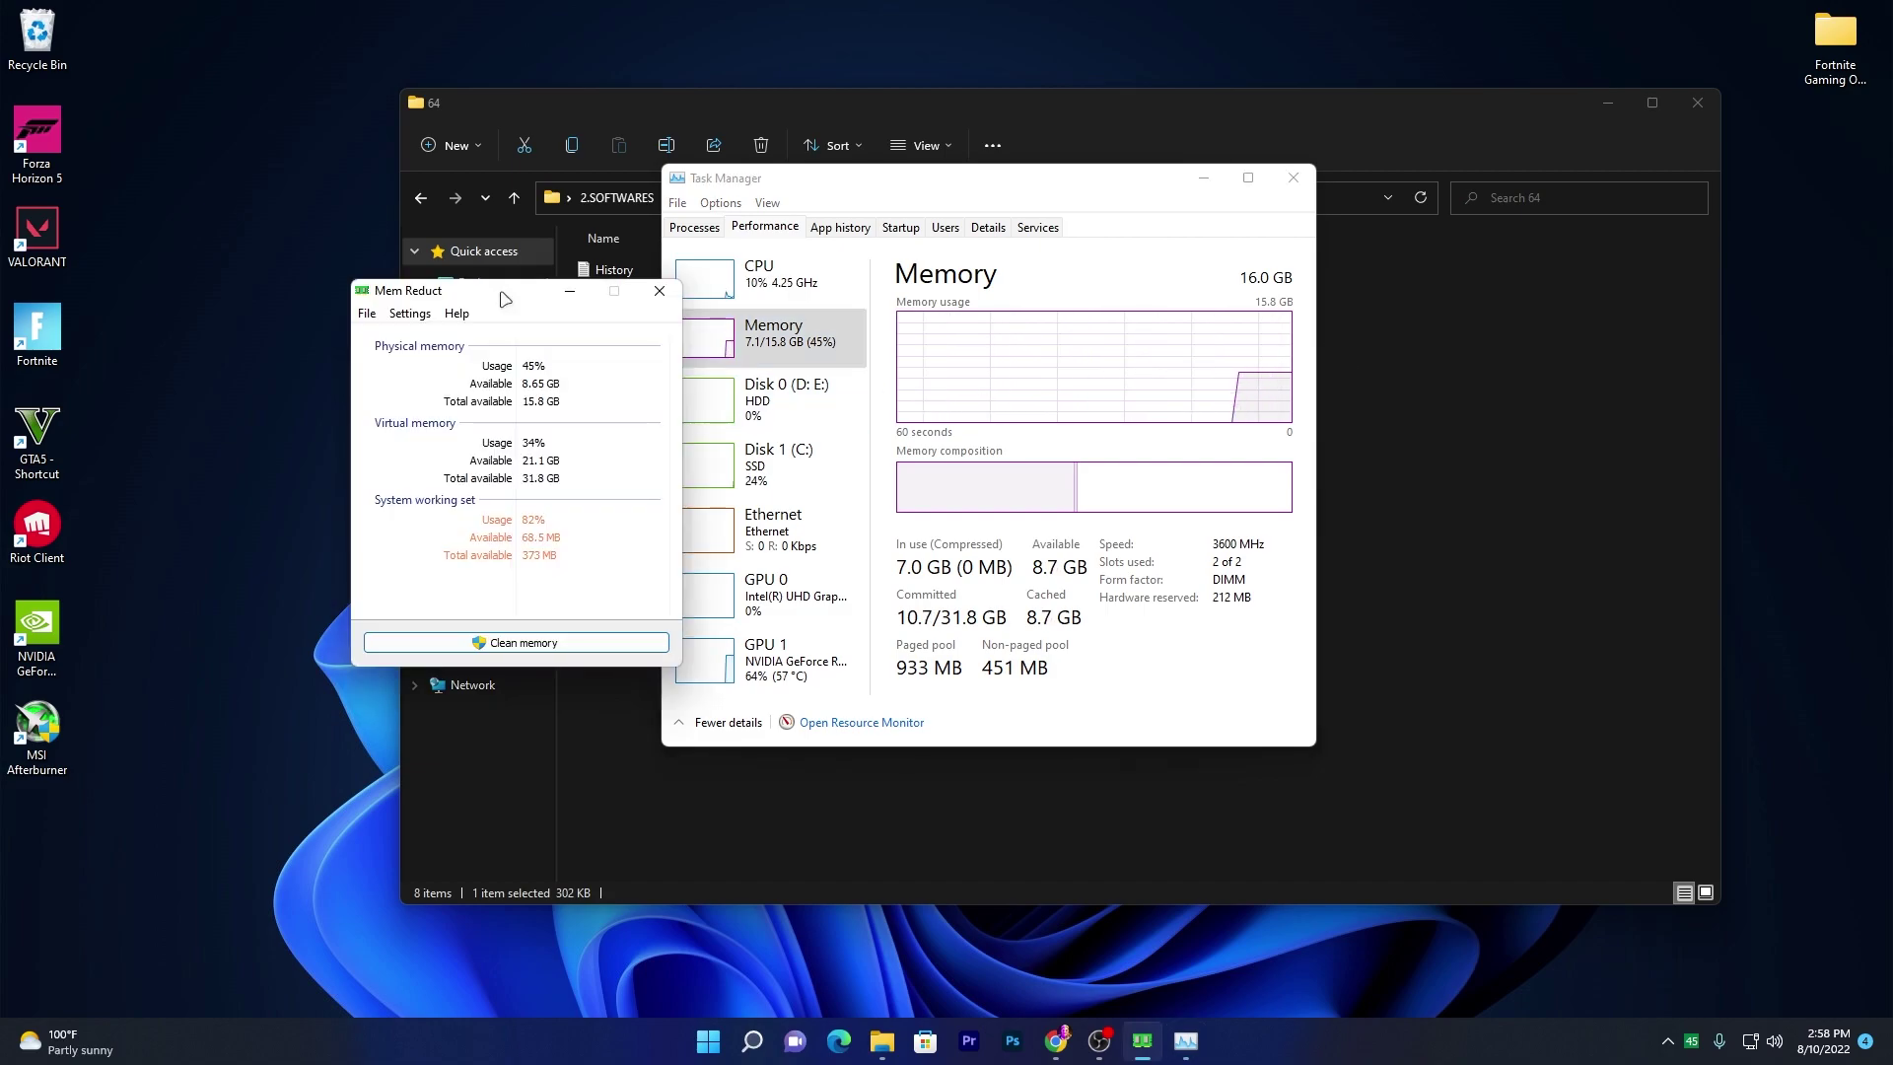
left_click(495, 646)
left_click(845, 680)
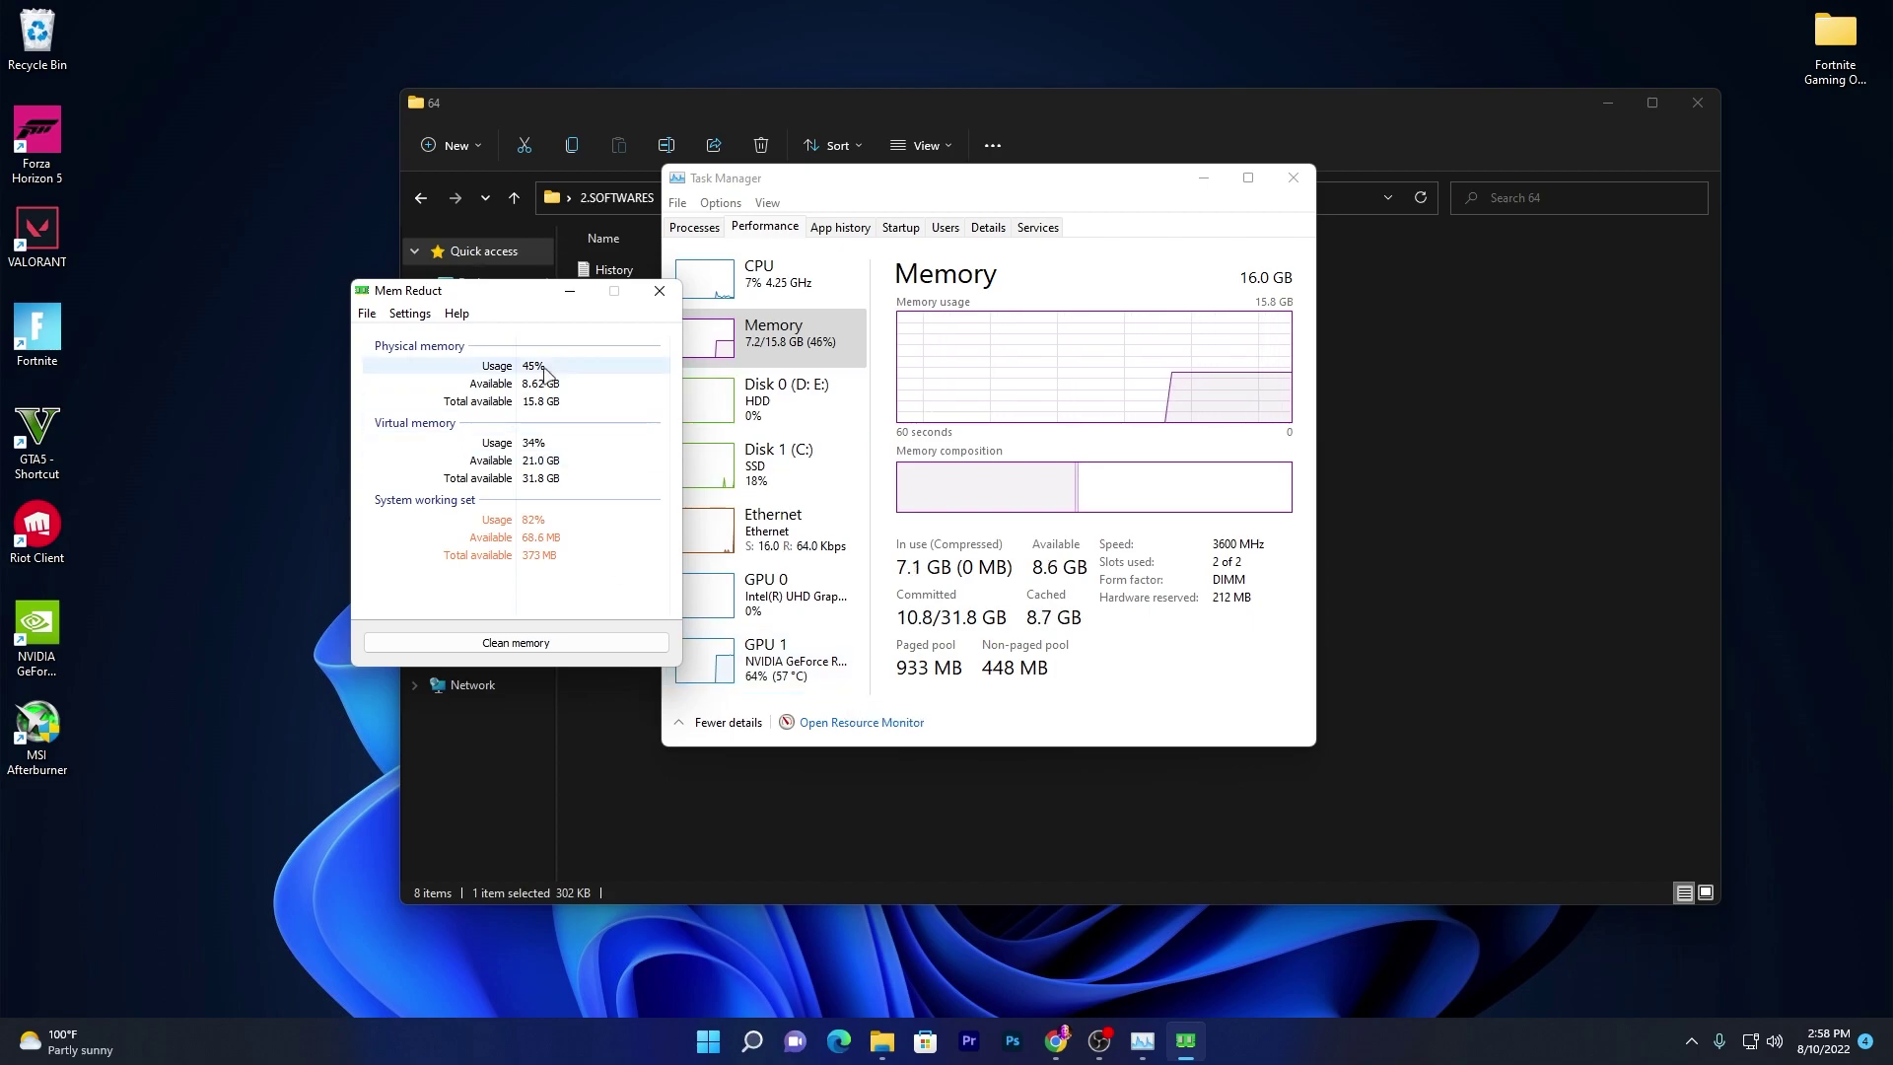
left_click(660, 291)
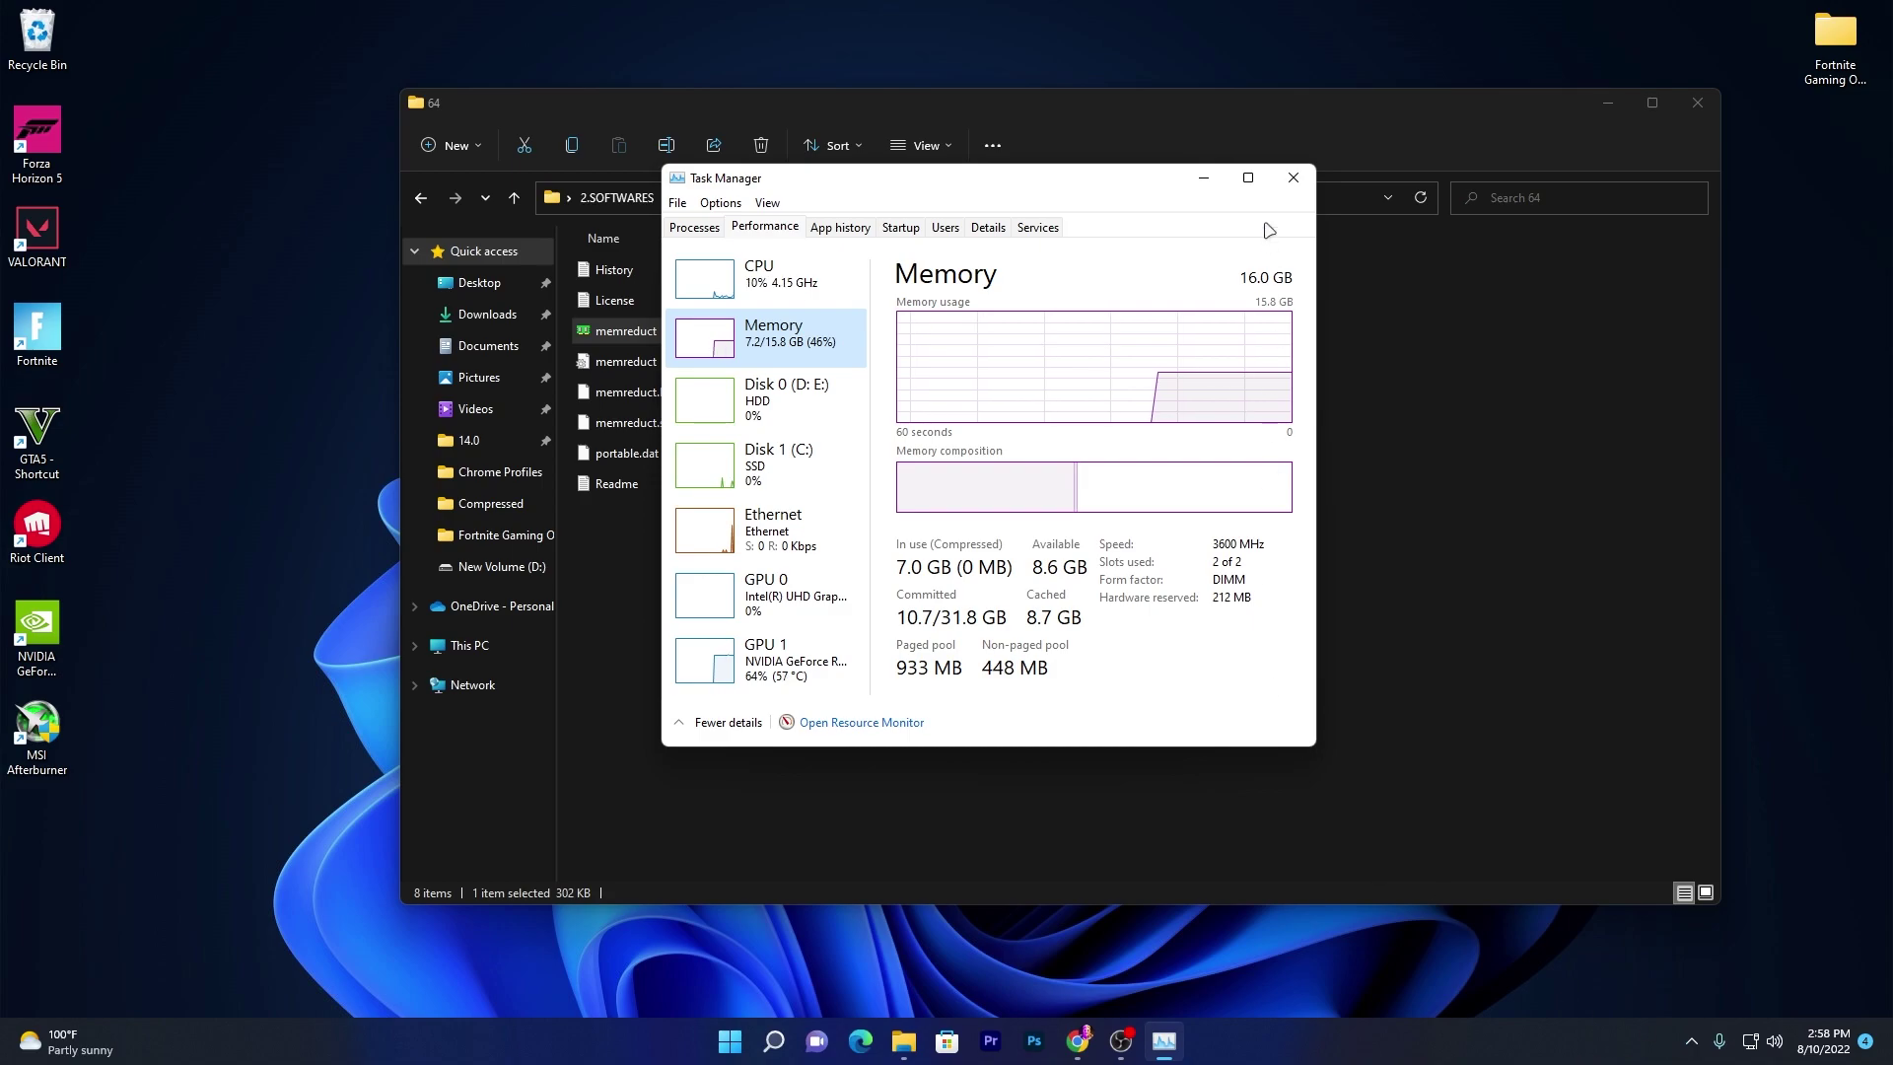
left_click(1288, 180)
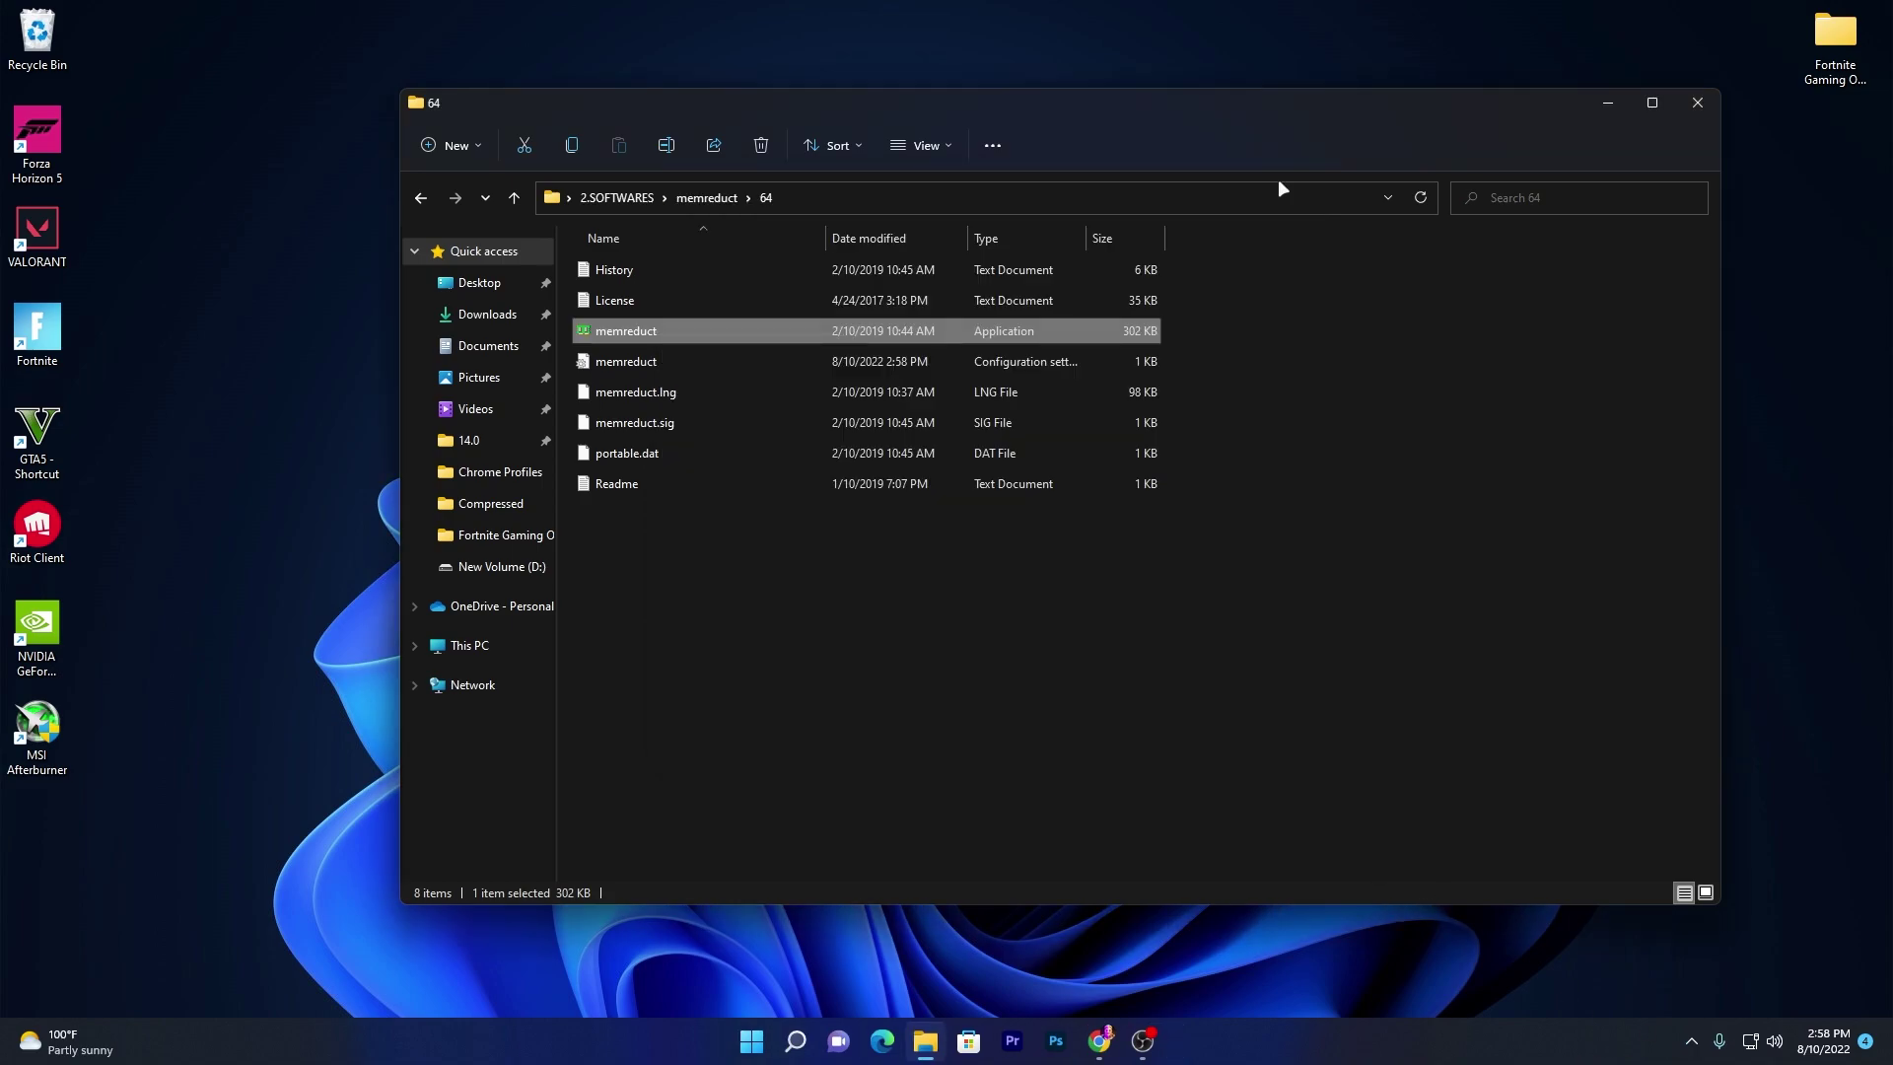
Run the parkcontrolsetup64 installer from 2.SOFTWARES with admin approval and English as the language.
left_click(617, 197)
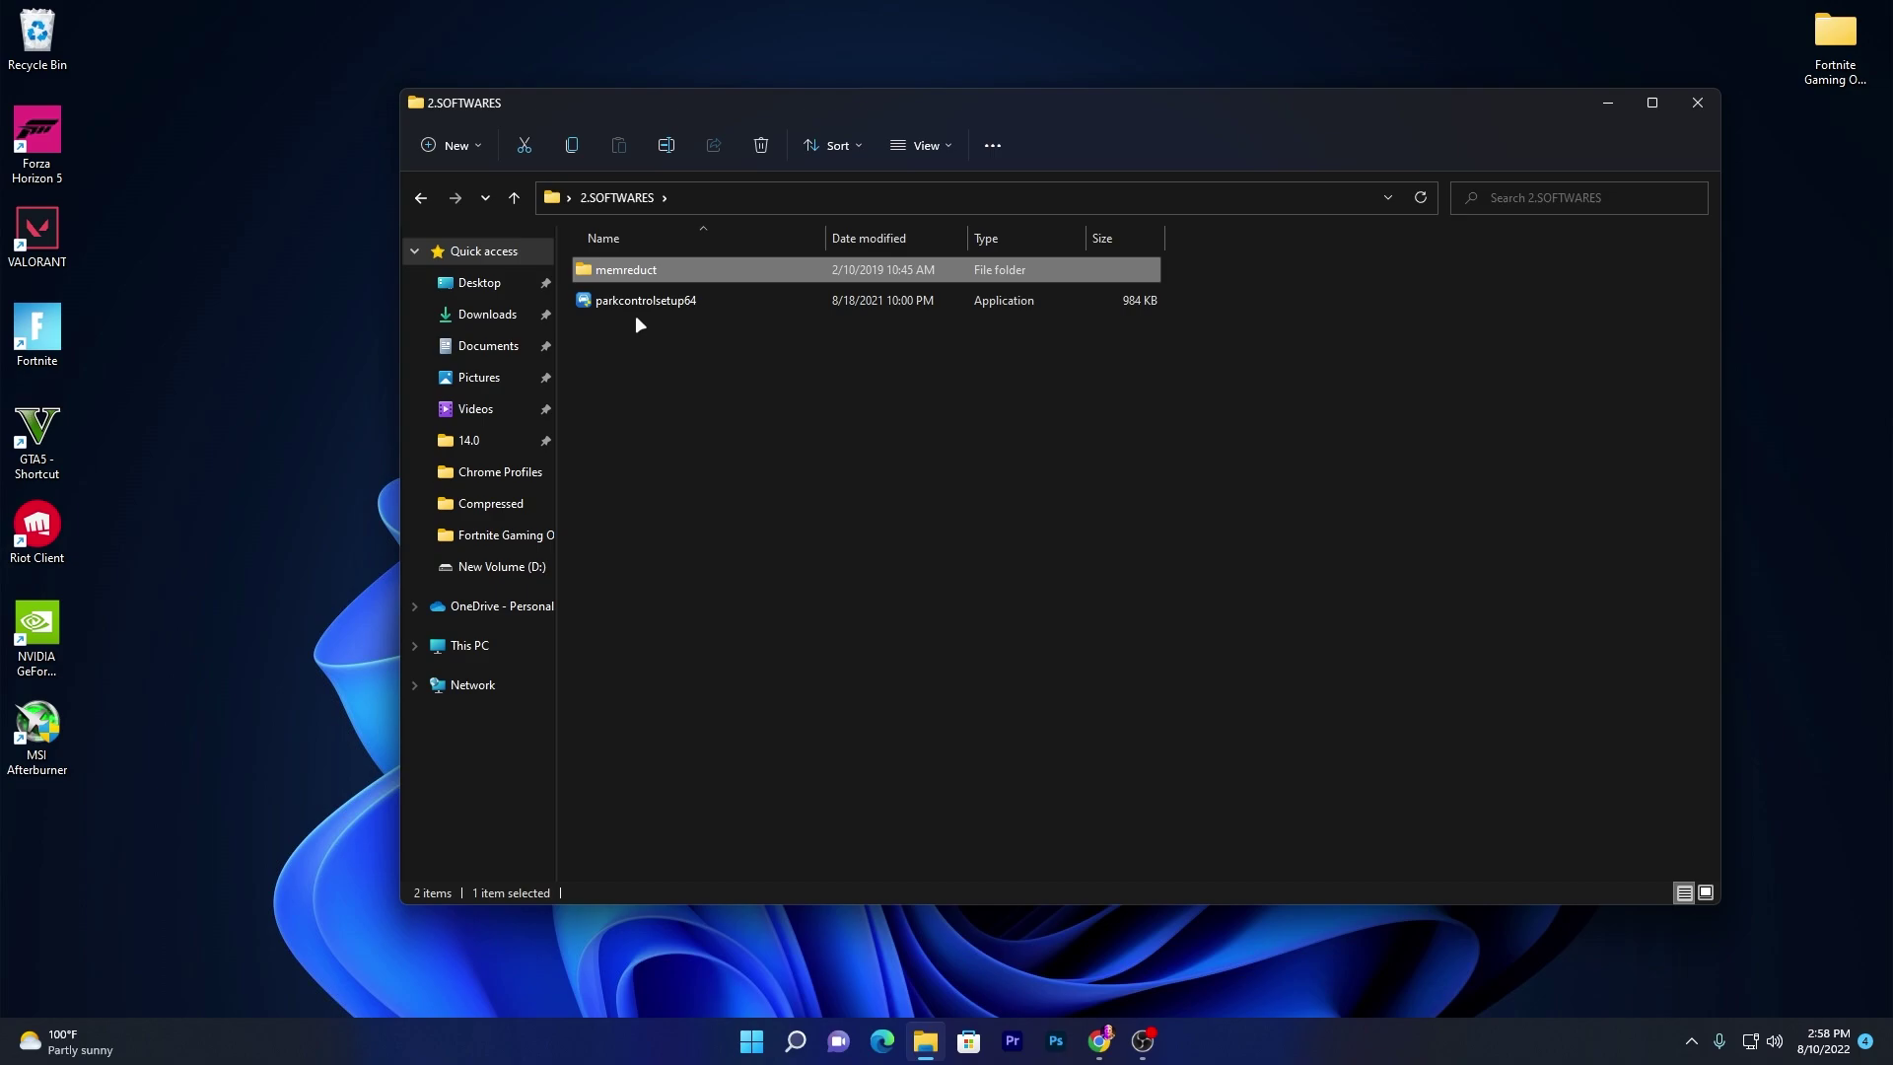
double_click(636, 301)
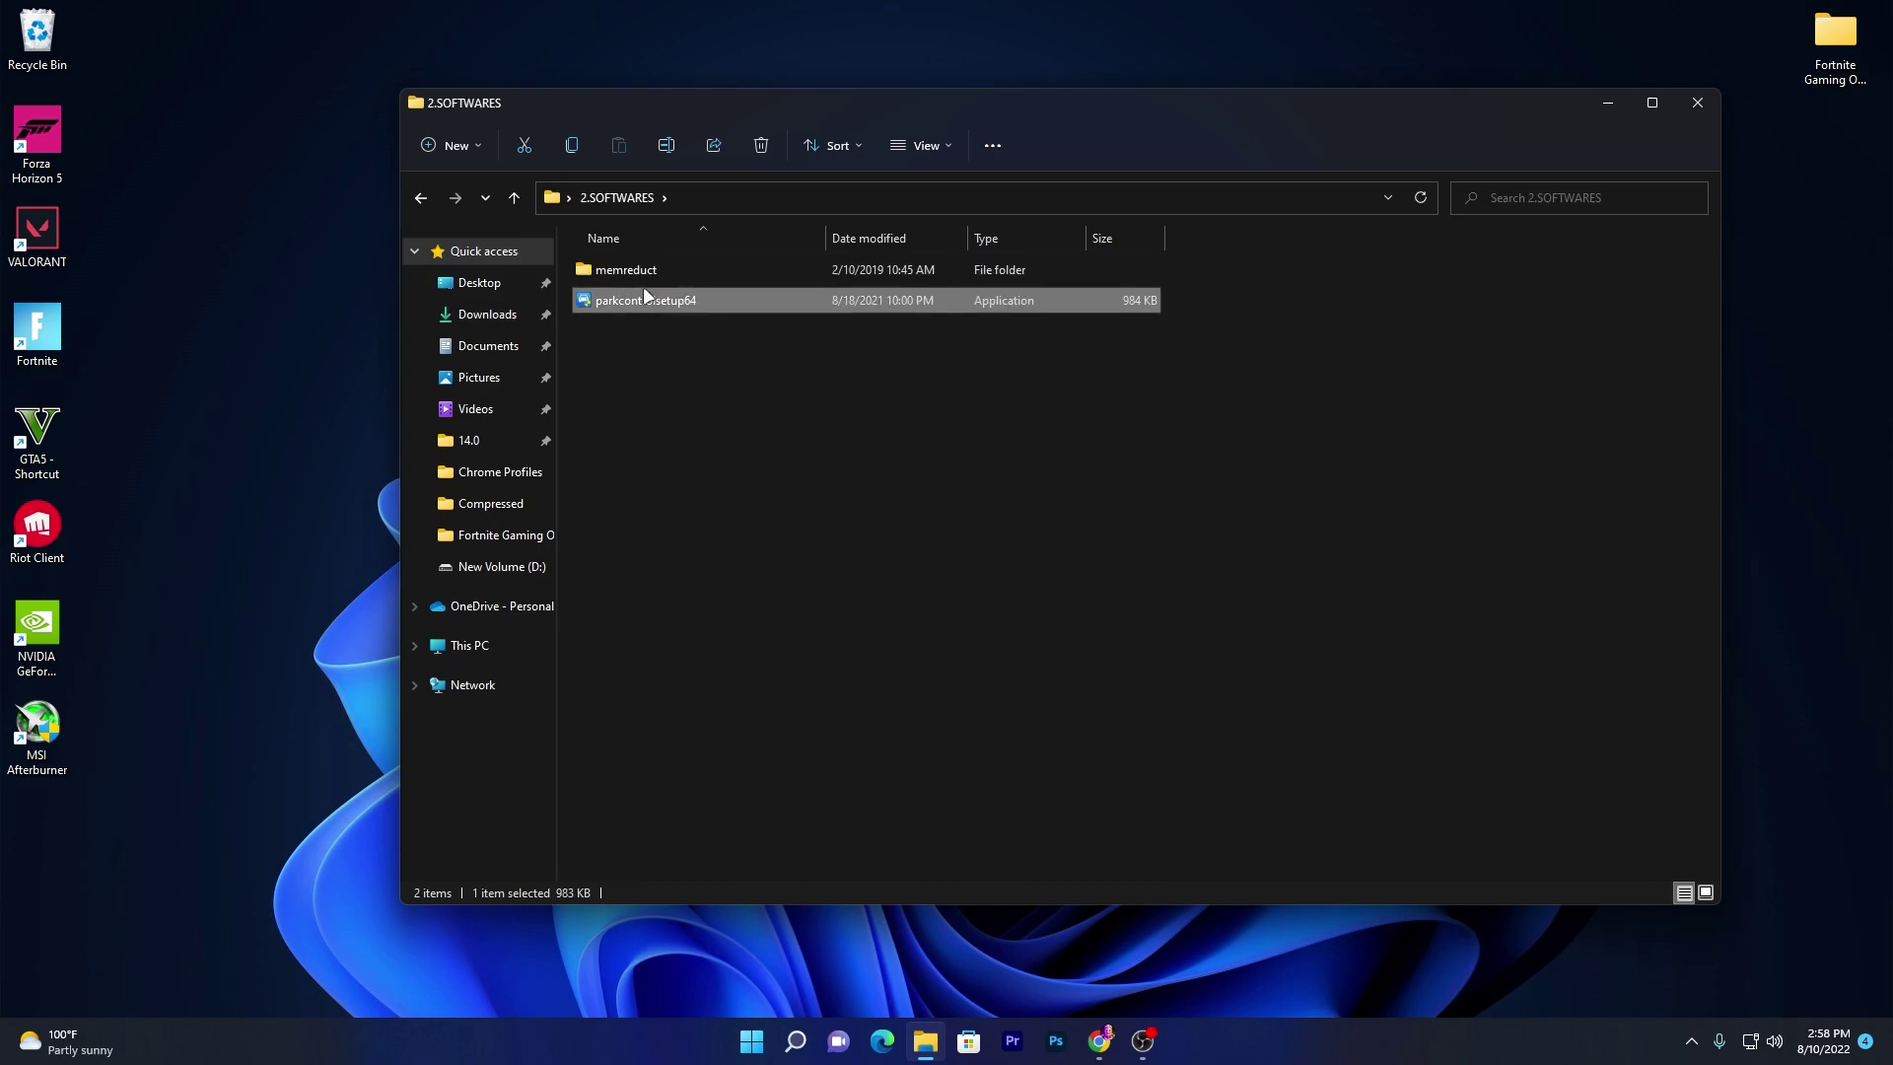
left_click(958, 712)
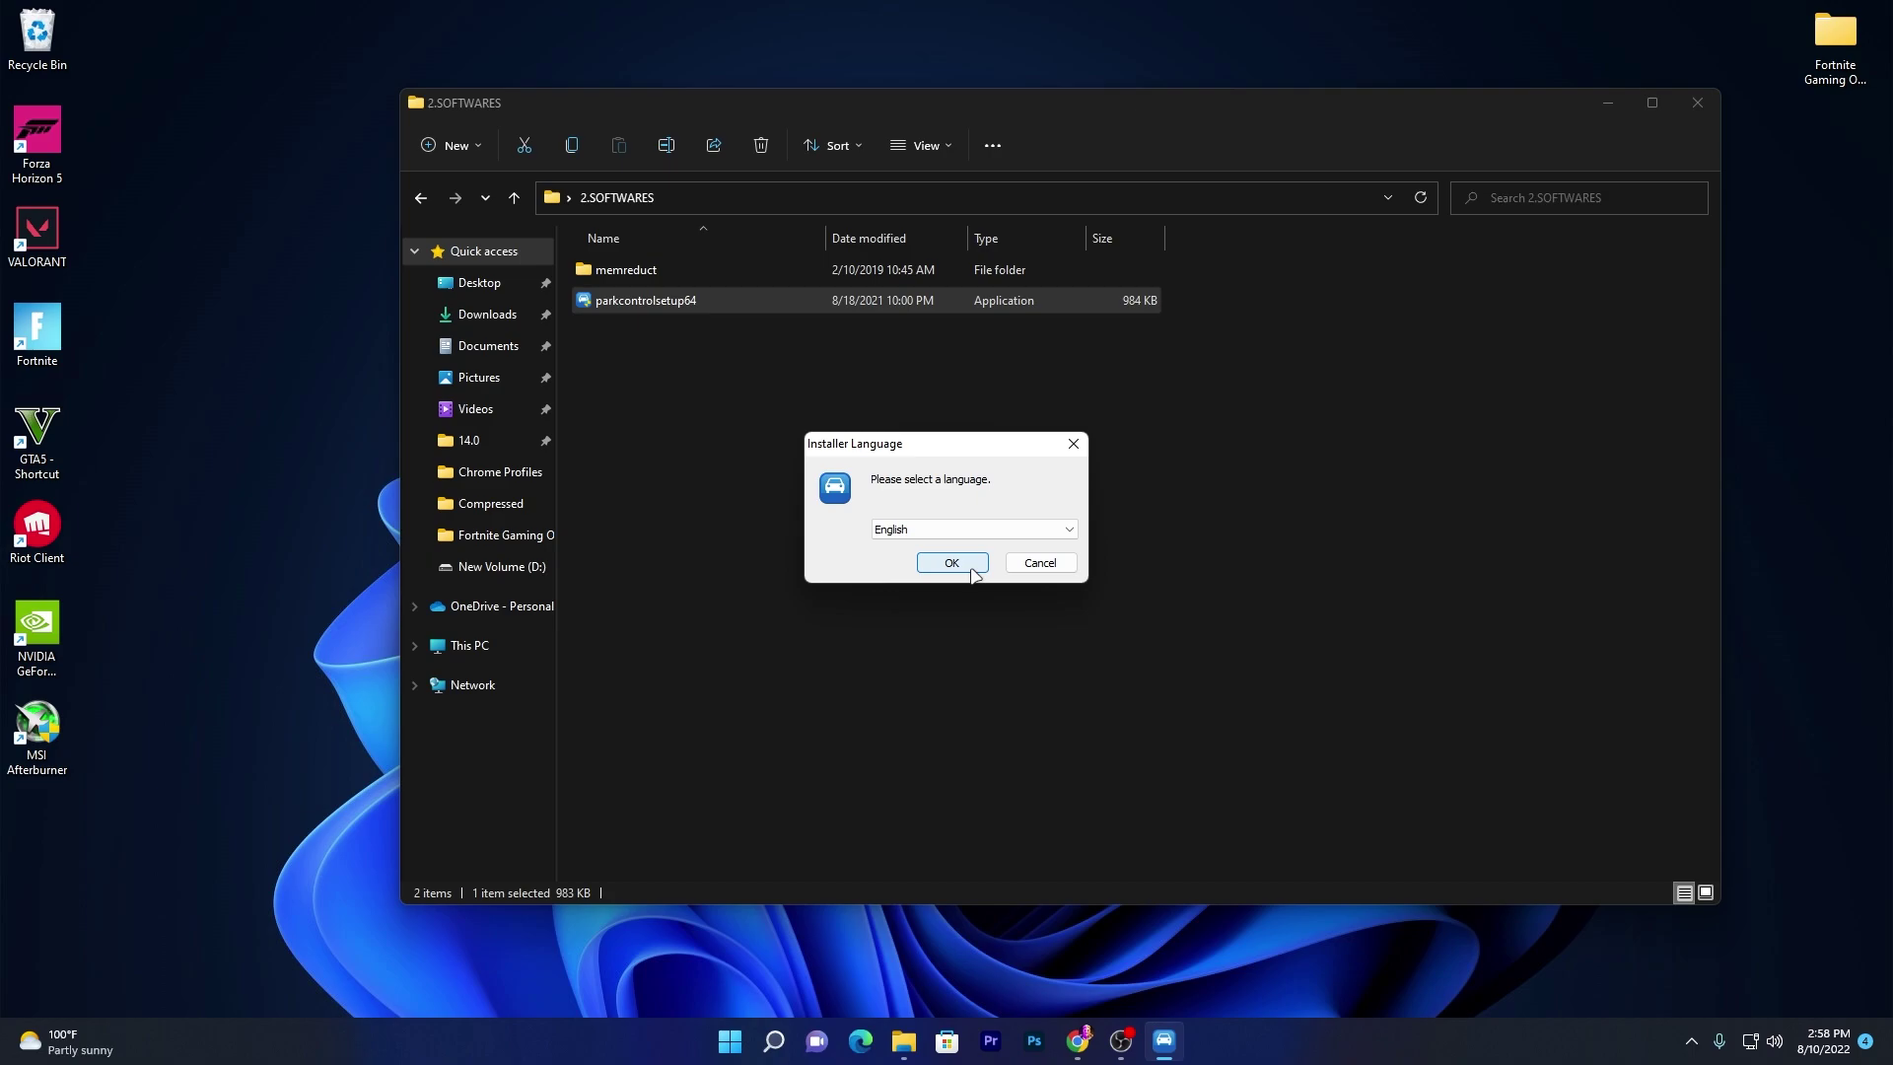
left_click(1040, 560)
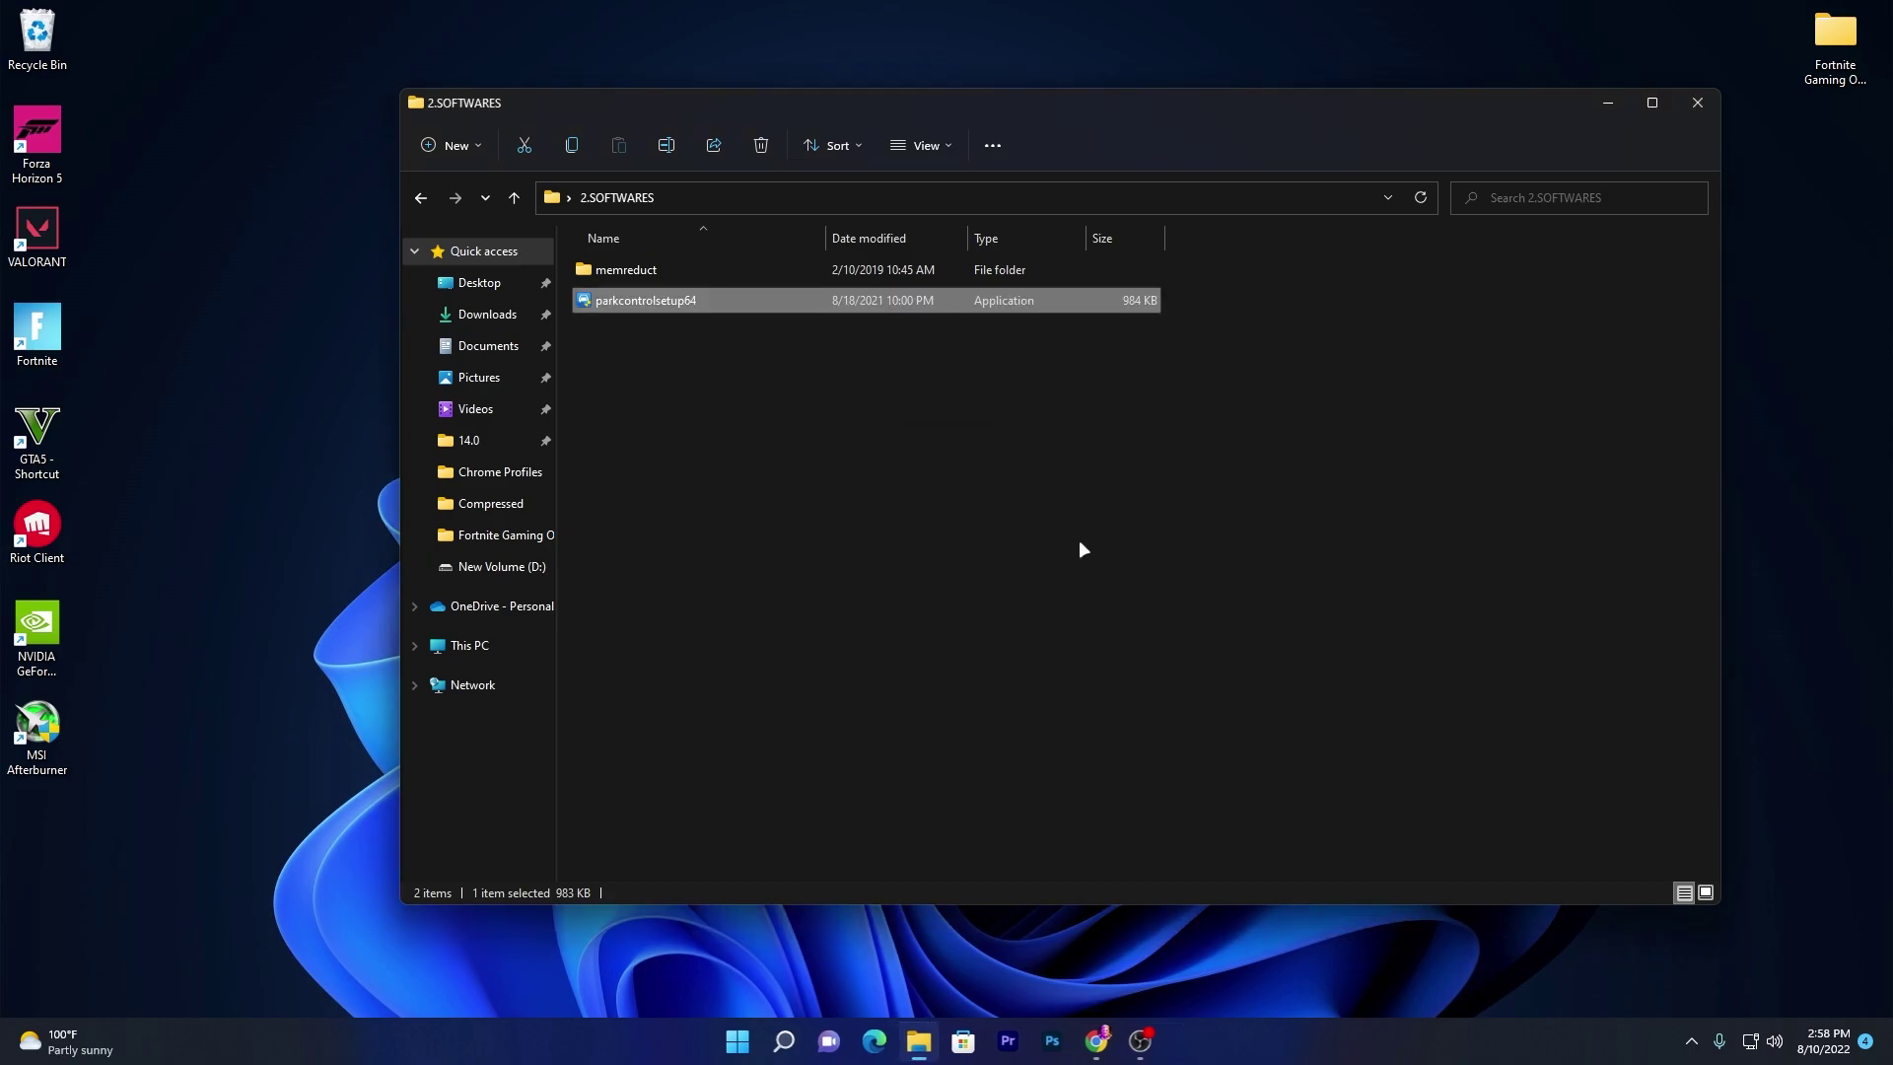
left_click(1692, 1041)
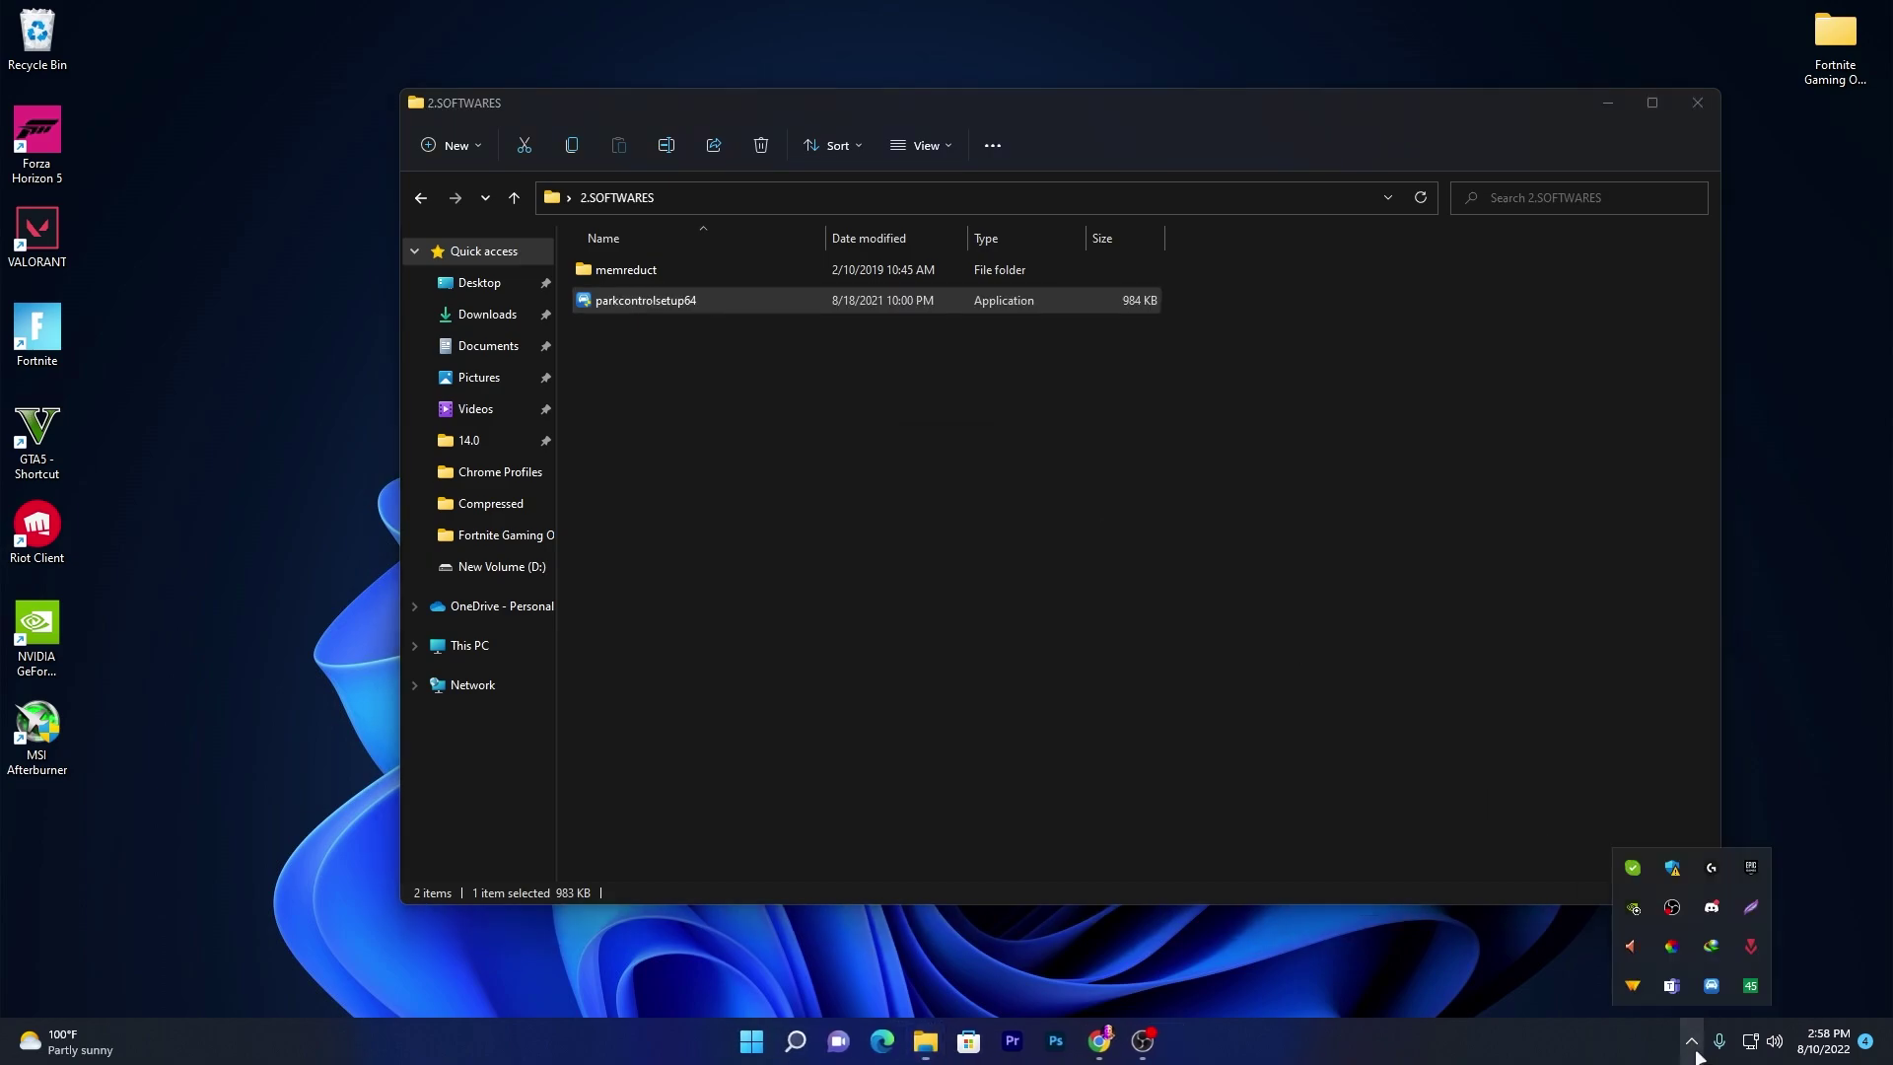
Choose Bitsum Highest Performance in ParkControl, disable Bitsum Dynamic Boost, then close ParkControl and the 2.SOFTWARES window.
left_click(1713, 987)
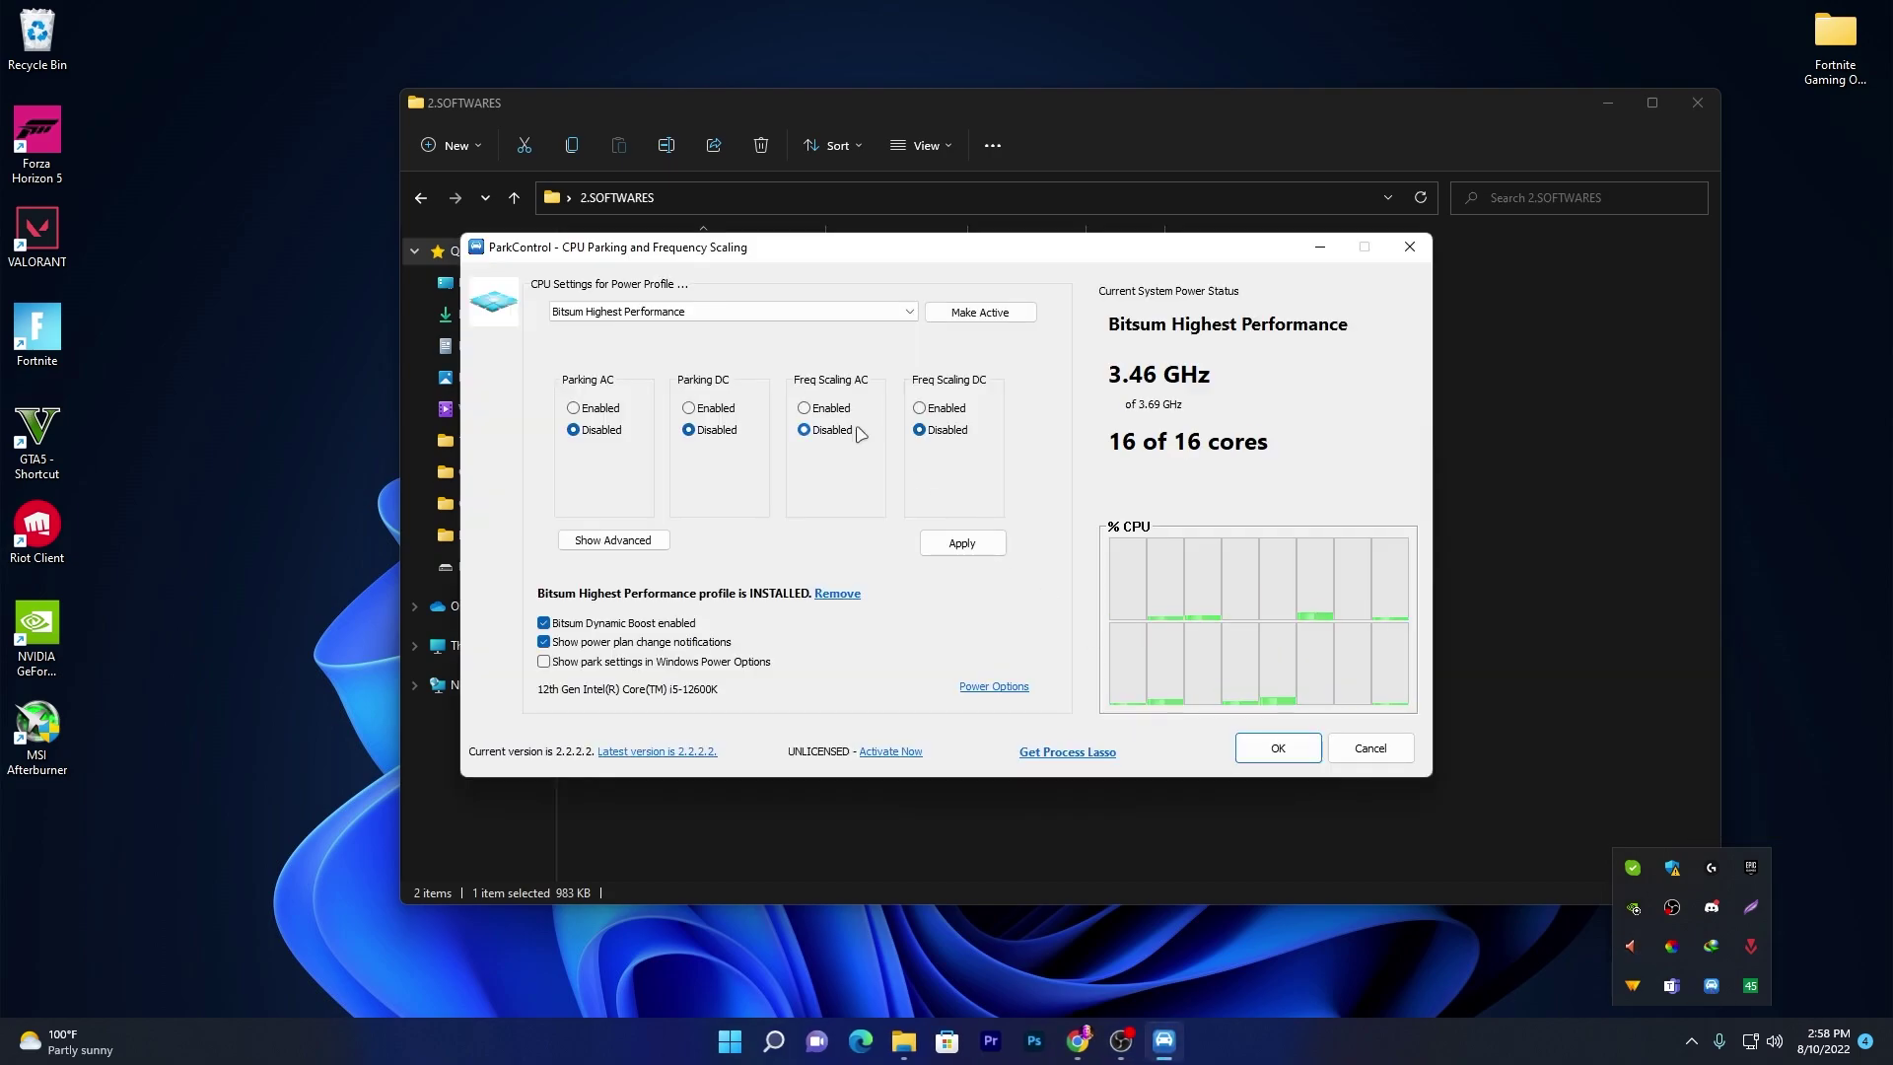
left_click(909, 312)
left_click(597, 342)
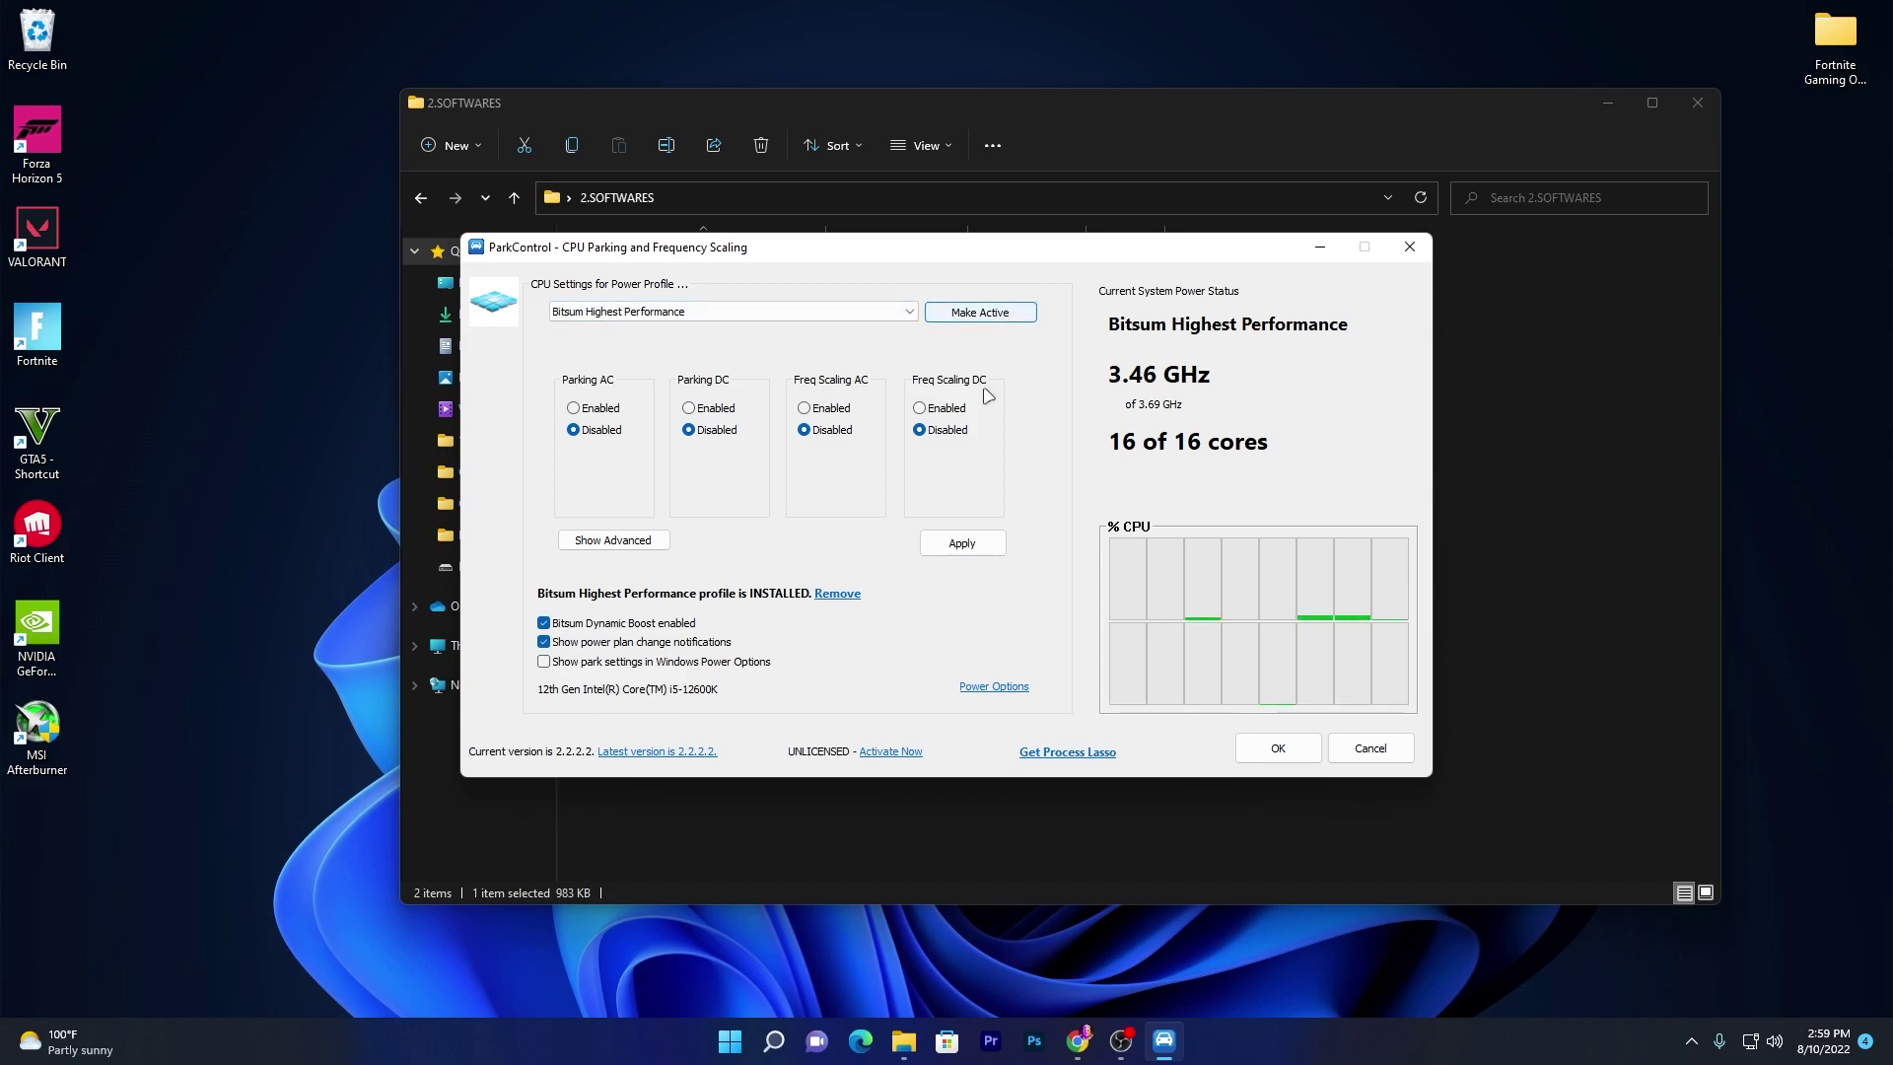
left_click(543, 622)
left_click(1281, 749)
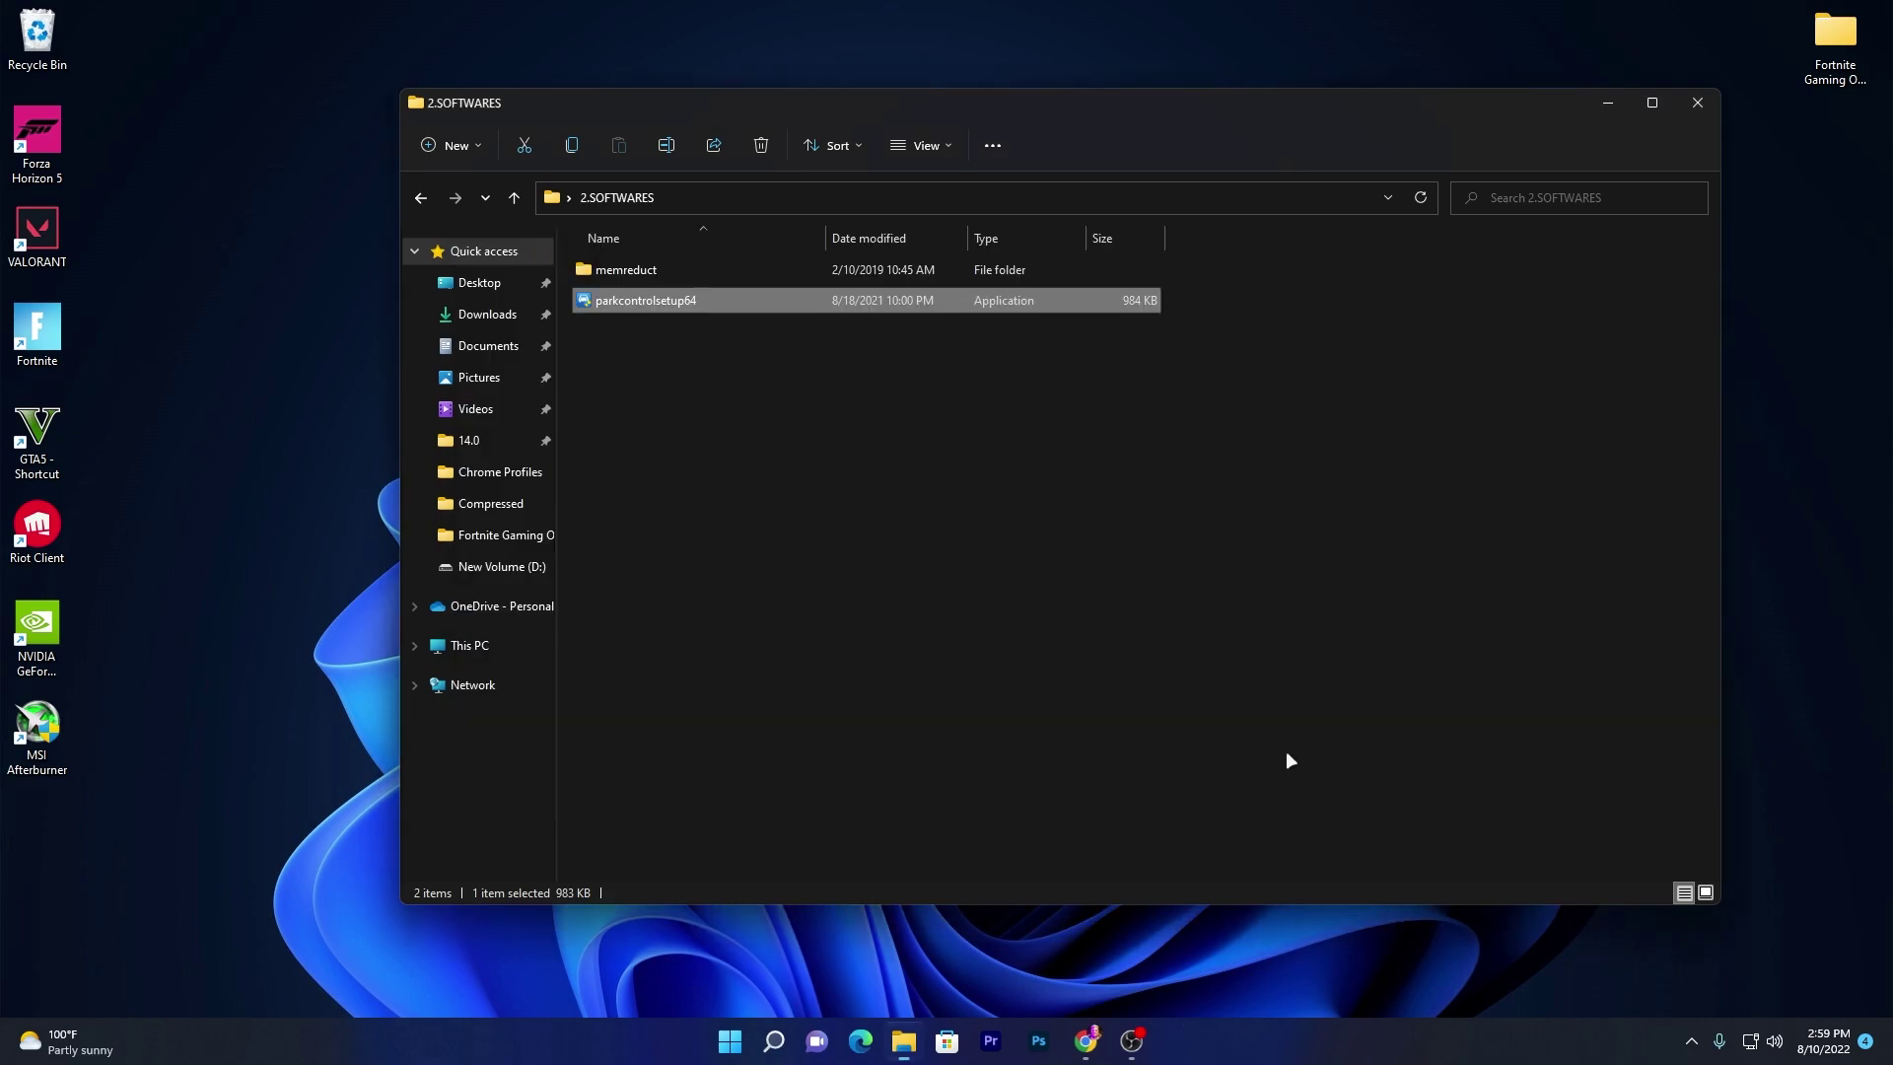
left_click(1697, 103)
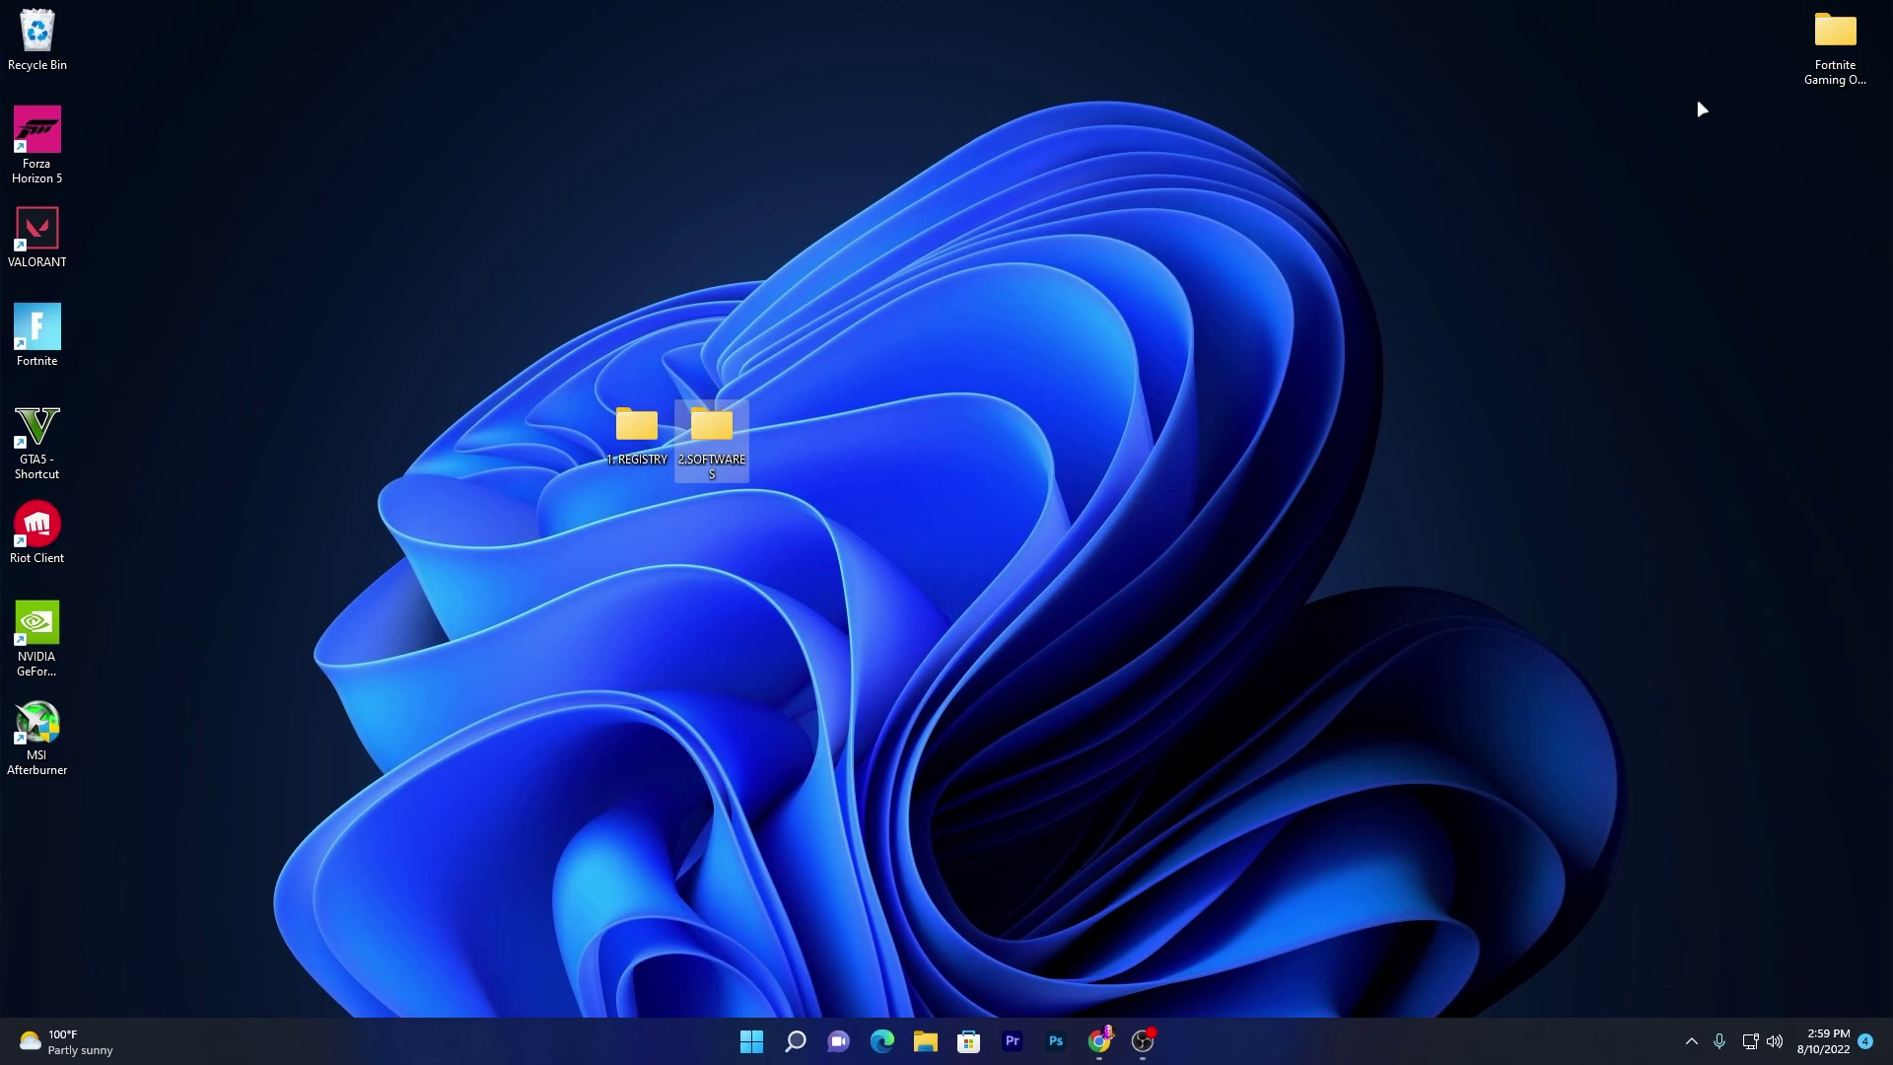